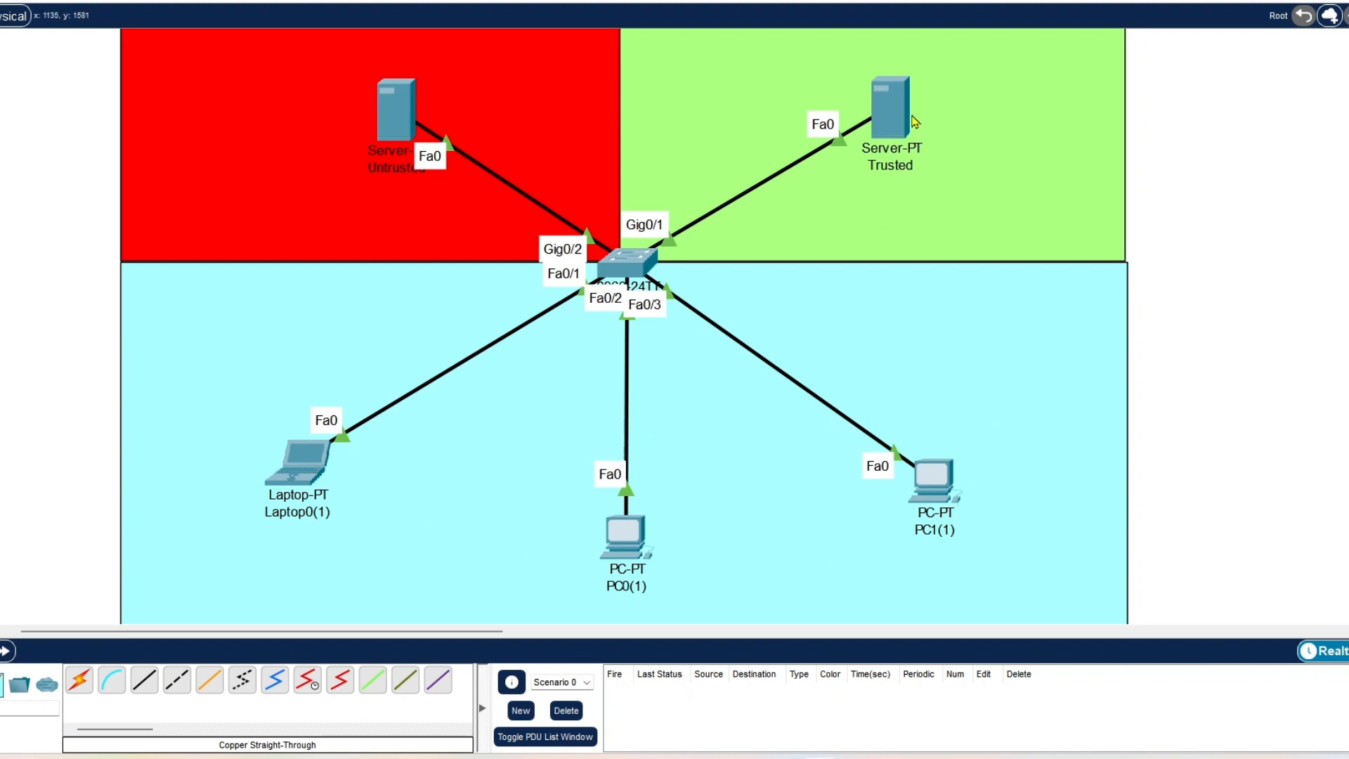
# Step: Turn on the DHCP service on the Trusted server and set the pool's default gateway to 192.168.10.1
pyautogui.moveTo(908, 123)
pyautogui.click(892, 108)
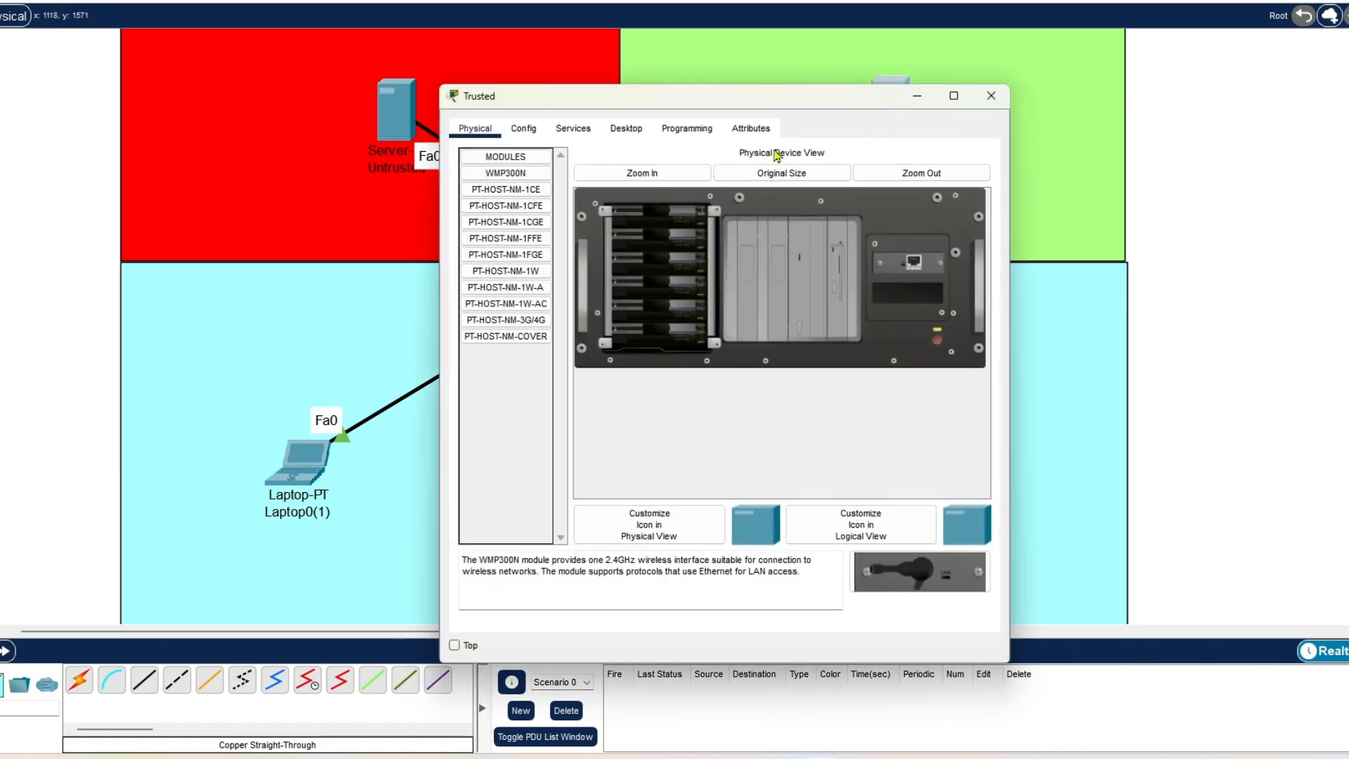
pyautogui.click(582, 128)
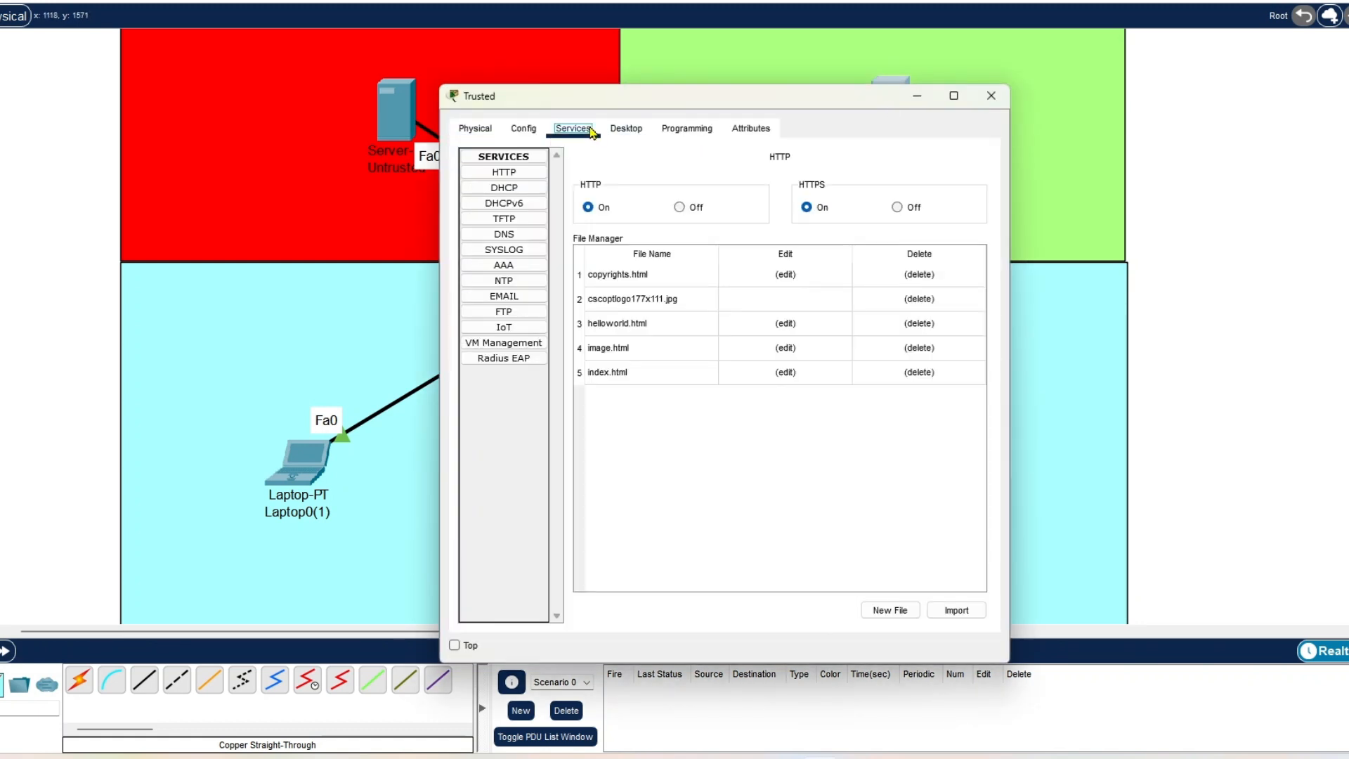
pyautogui.click(504, 187)
pyautogui.click(834, 190)
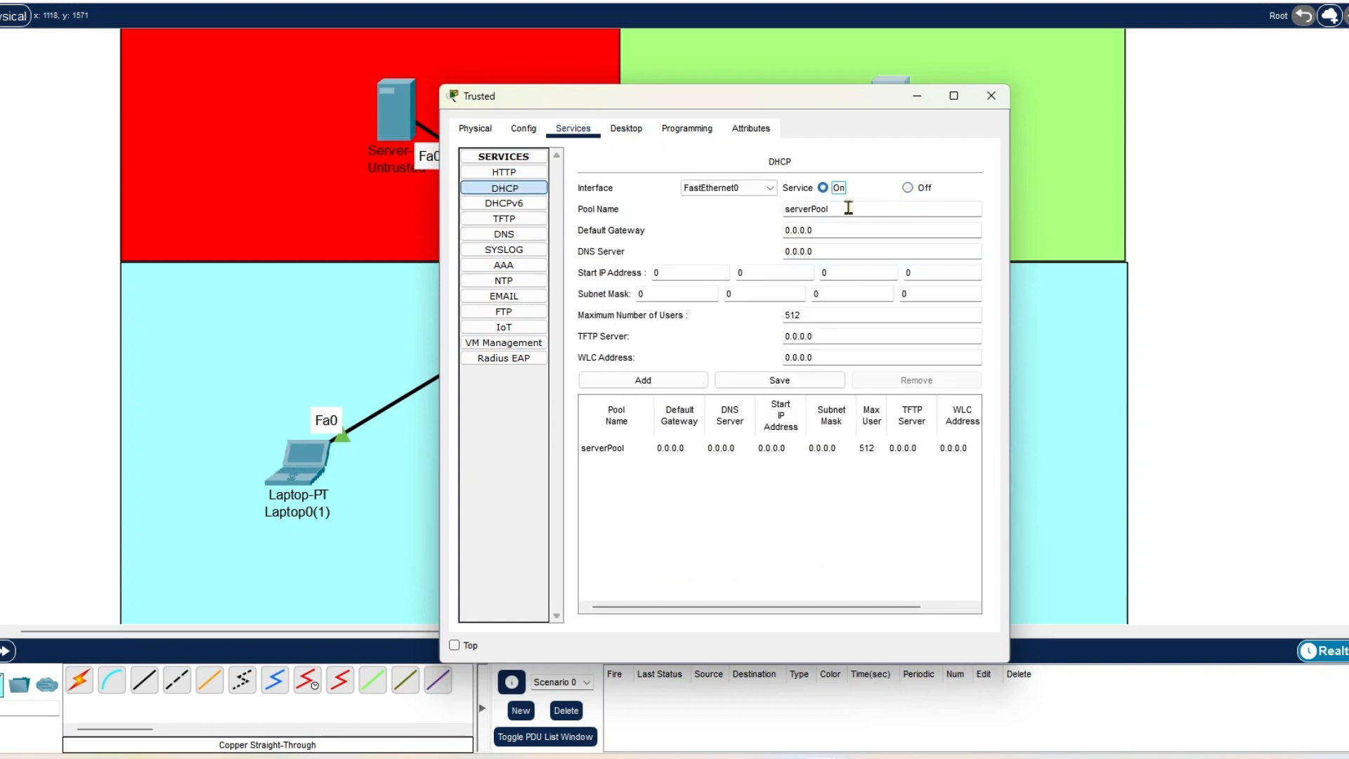
pyautogui.click(831, 232)
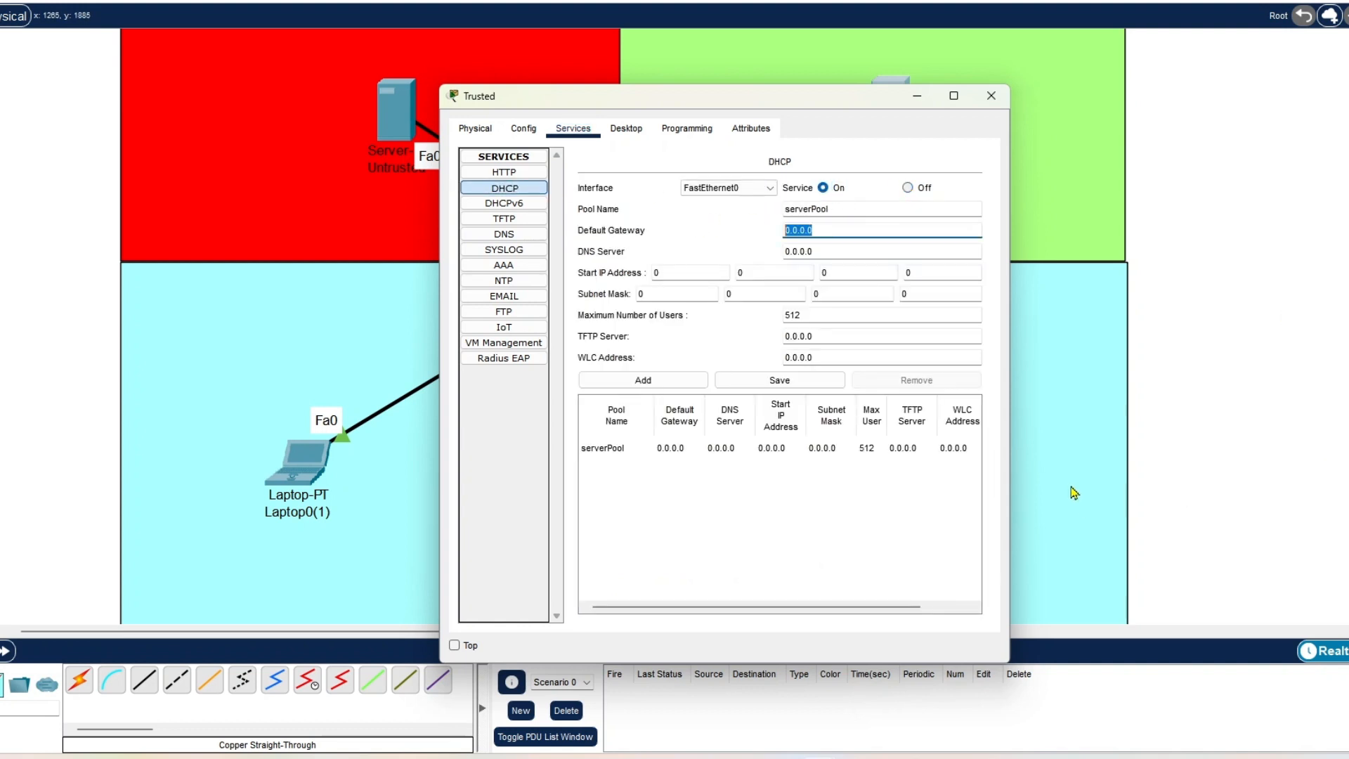
pyautogui.write('192.168.10.1')
pyautogui.press('Tab')
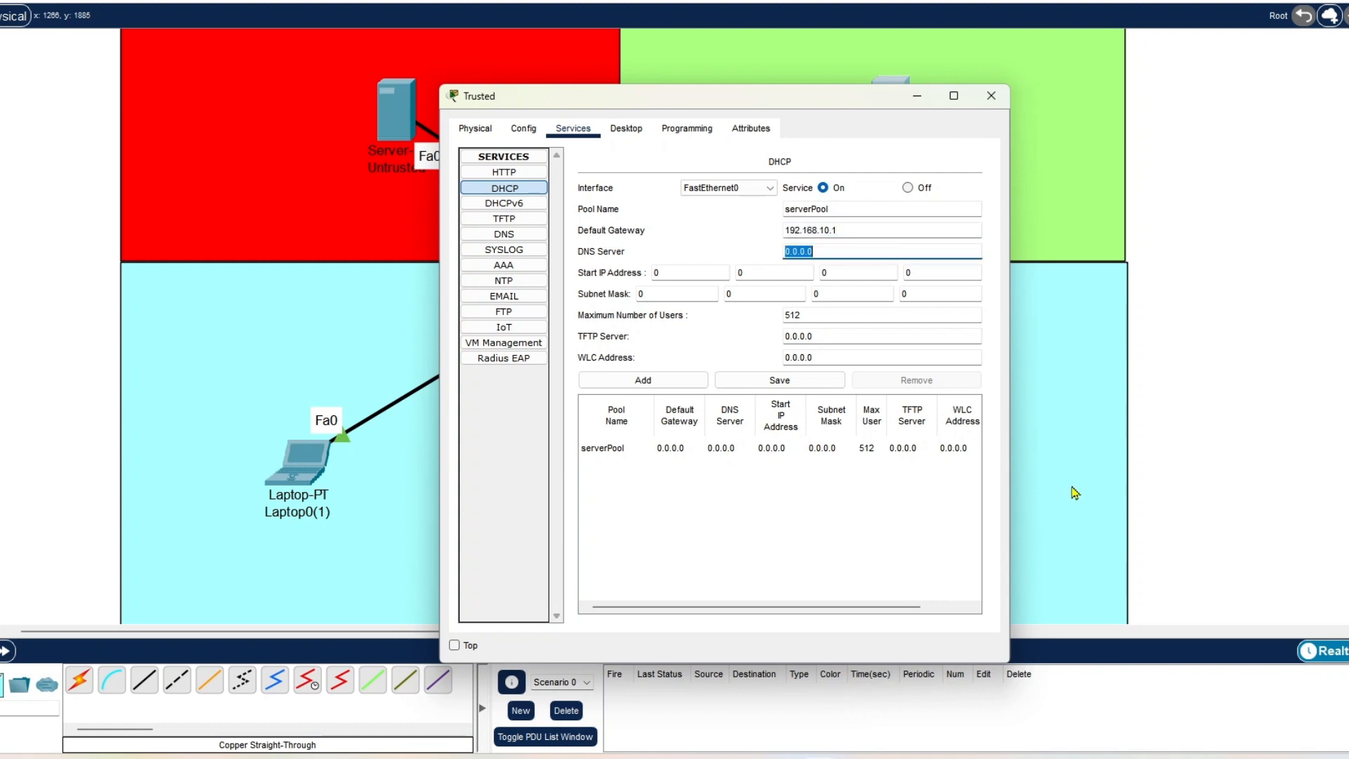
# Step: Set the Trusted server's DHCP pool start IP address to 192.168.10.0
pyautogui.press('Tab')
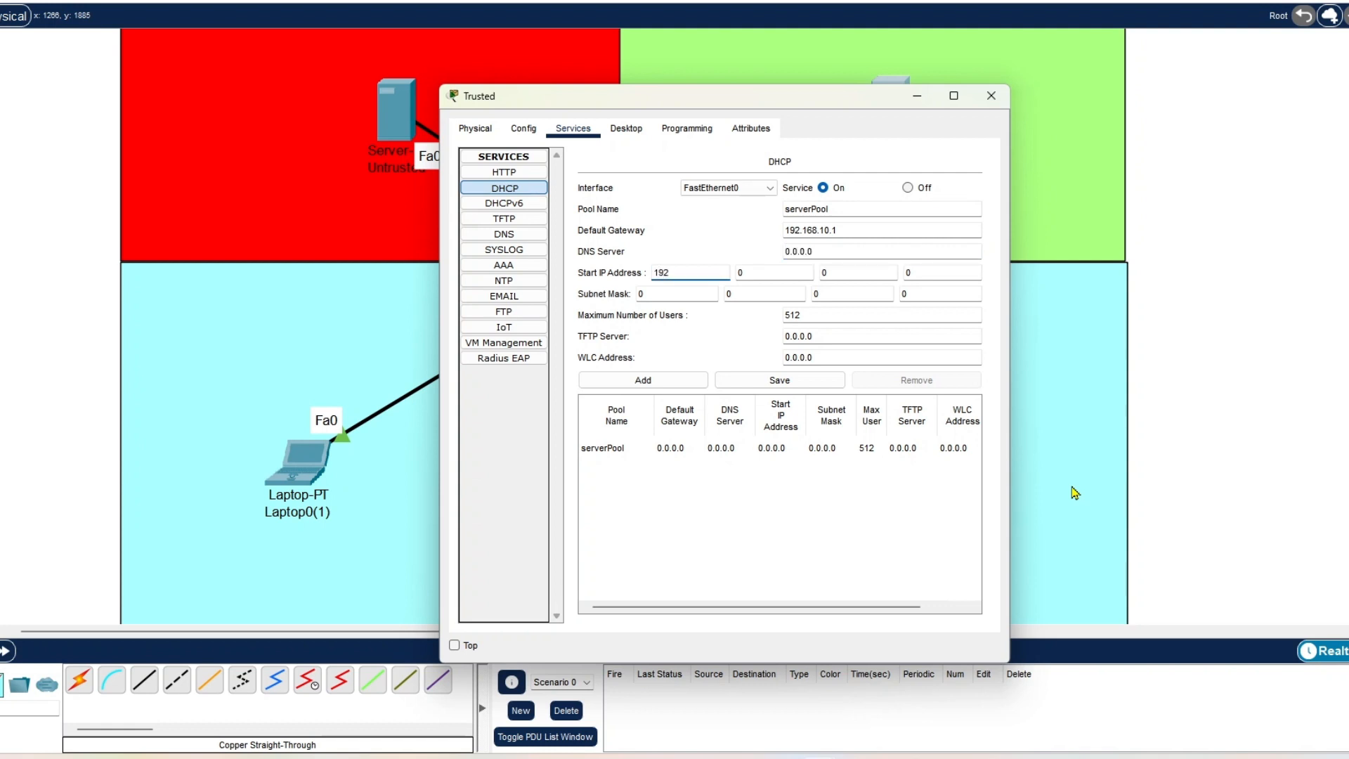
pyautogui.press('Tab')
pyautogui.write('19')
pyautogui.press('BackSpace')
pyautogui.write('68')
pyautogui.press('Tab')
pyautogui.write('10')
# Step: Set the Trusted server's DHCP pool subnet mask to 255.255.255.0
pyautogui.doubleClick(675, 295)
pyautogui.write('255')
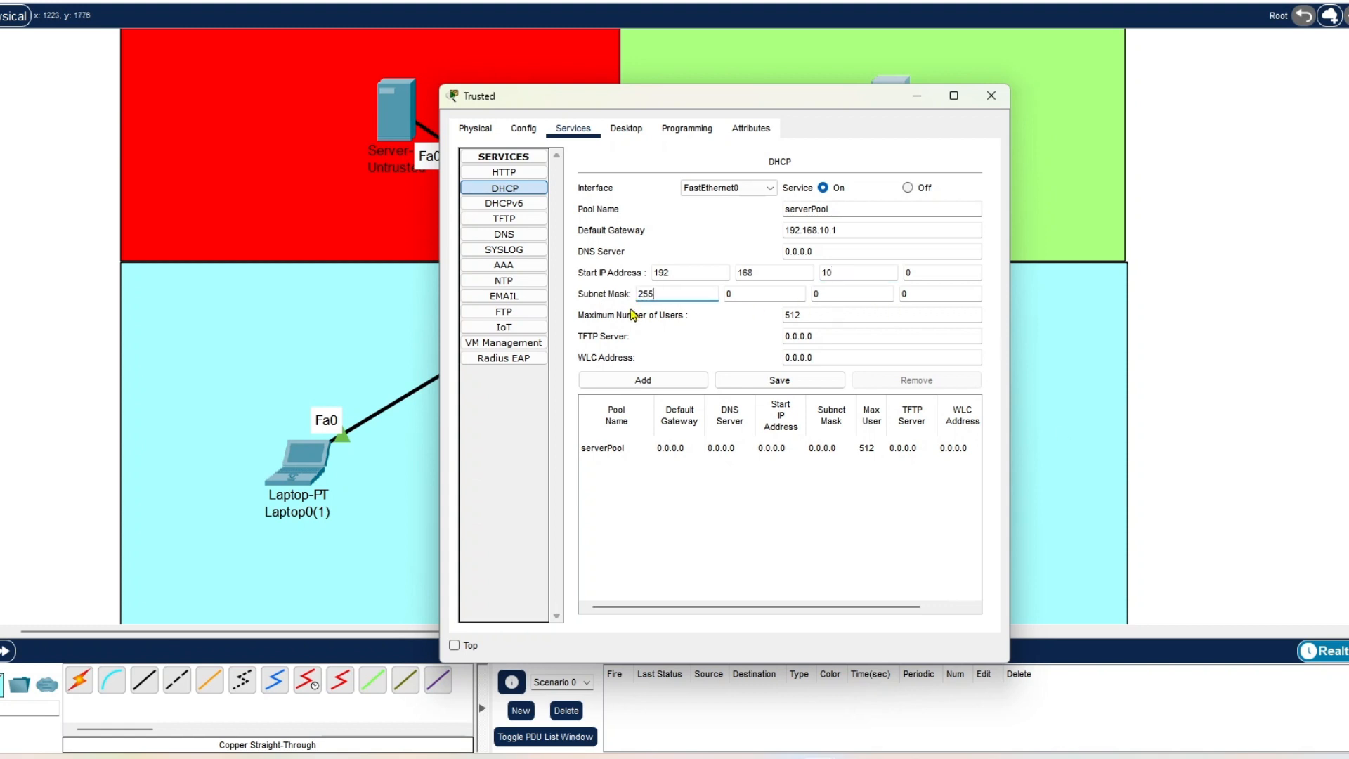
pyautogui.press('Tab')
pyautogui.write('255')
pyautogui.press('Tab')
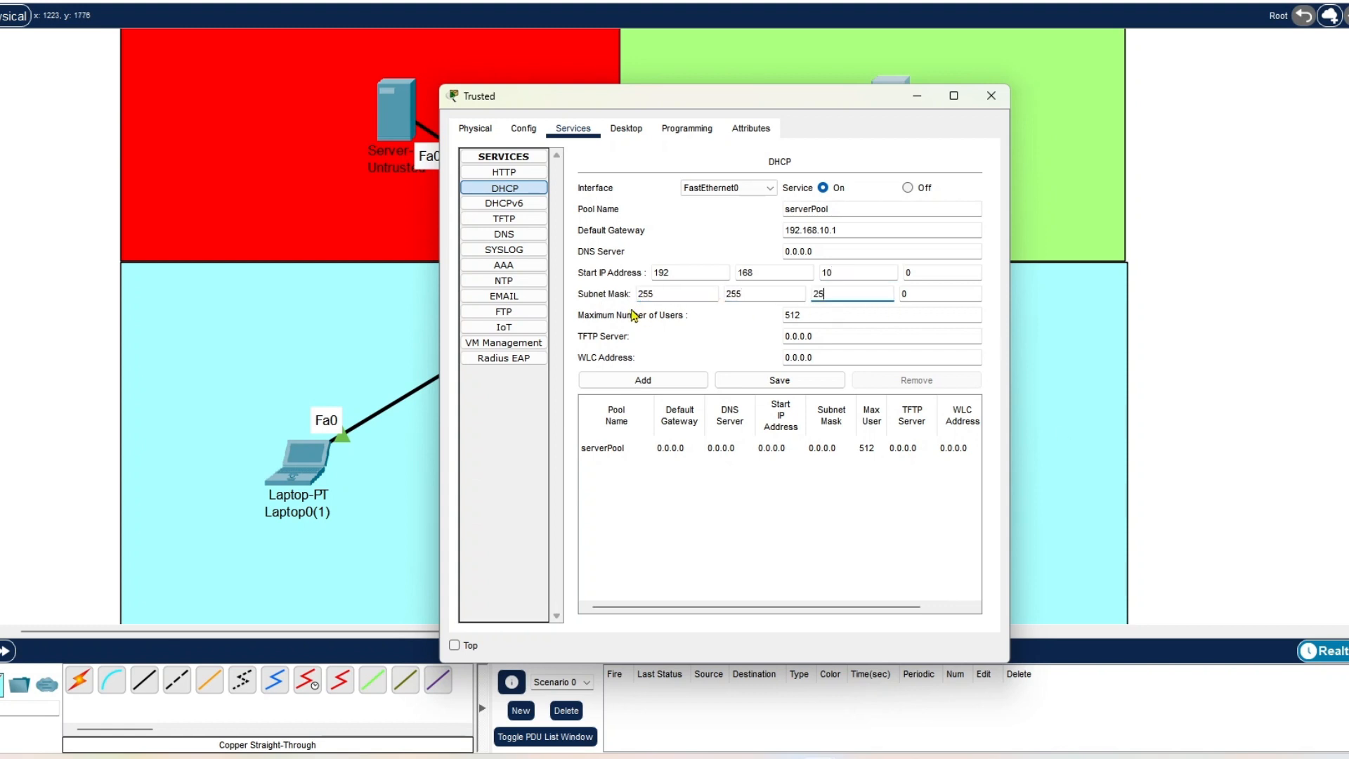
pyautogui.write('255')
pyautogui.press('Tab')
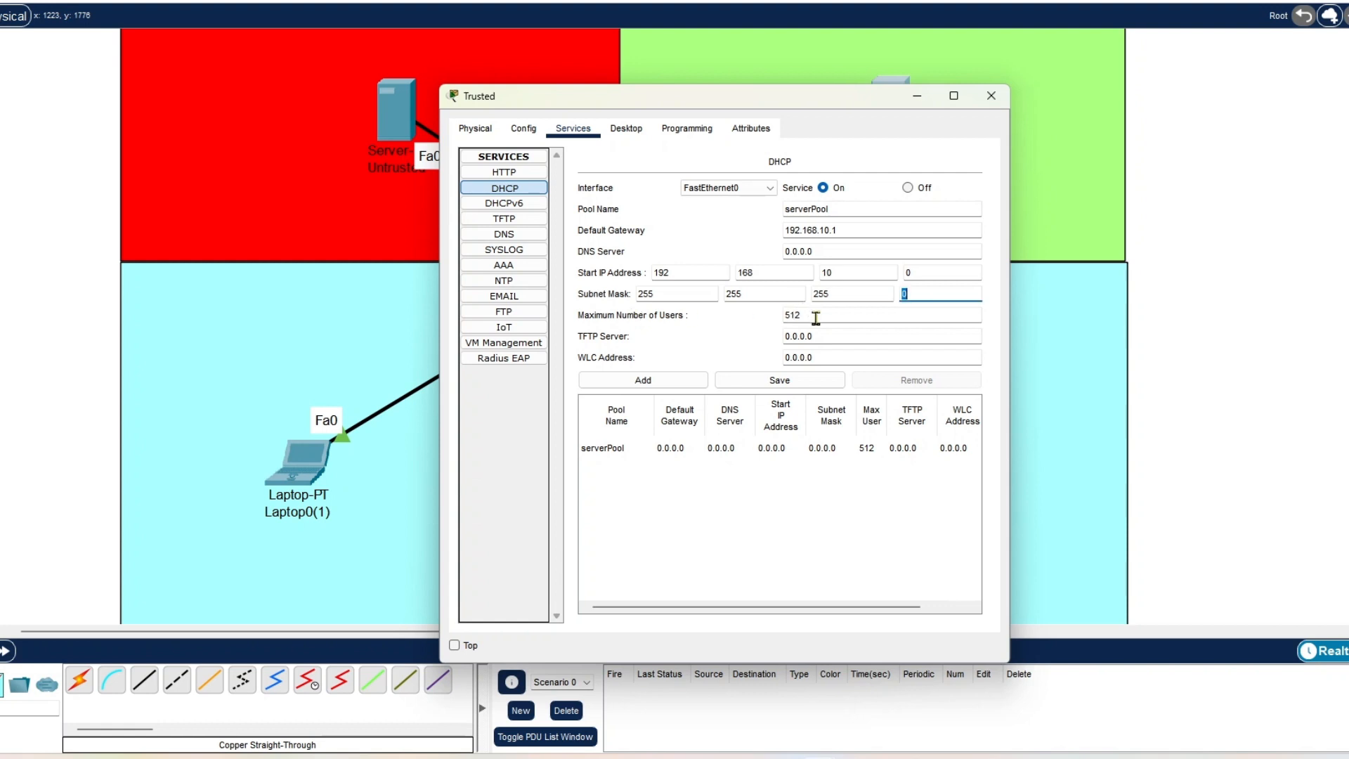
# Step: Limit the Trusted server's DHCP pool to 50 users and save the pool
pyautogui.press('Tab')
pyautogui.write('50')
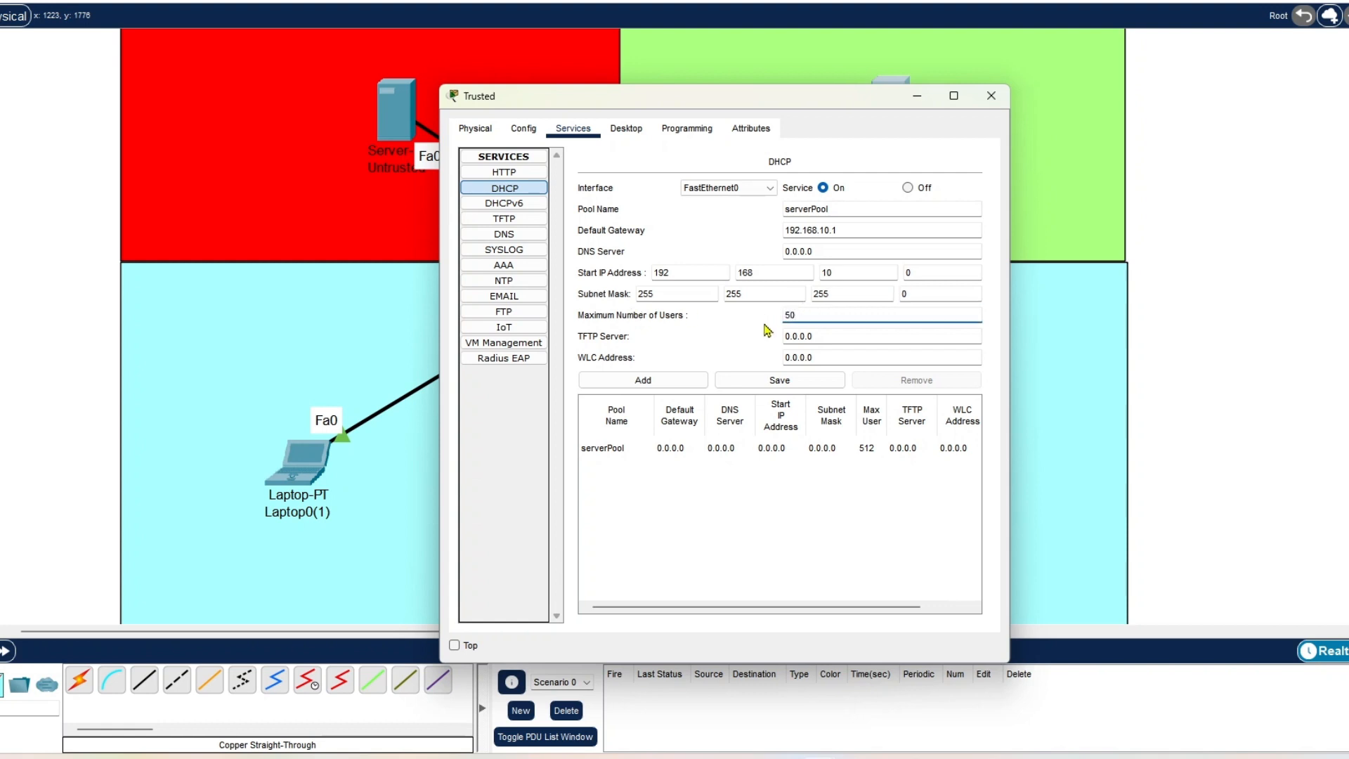
pyautogui.click(794, 380)
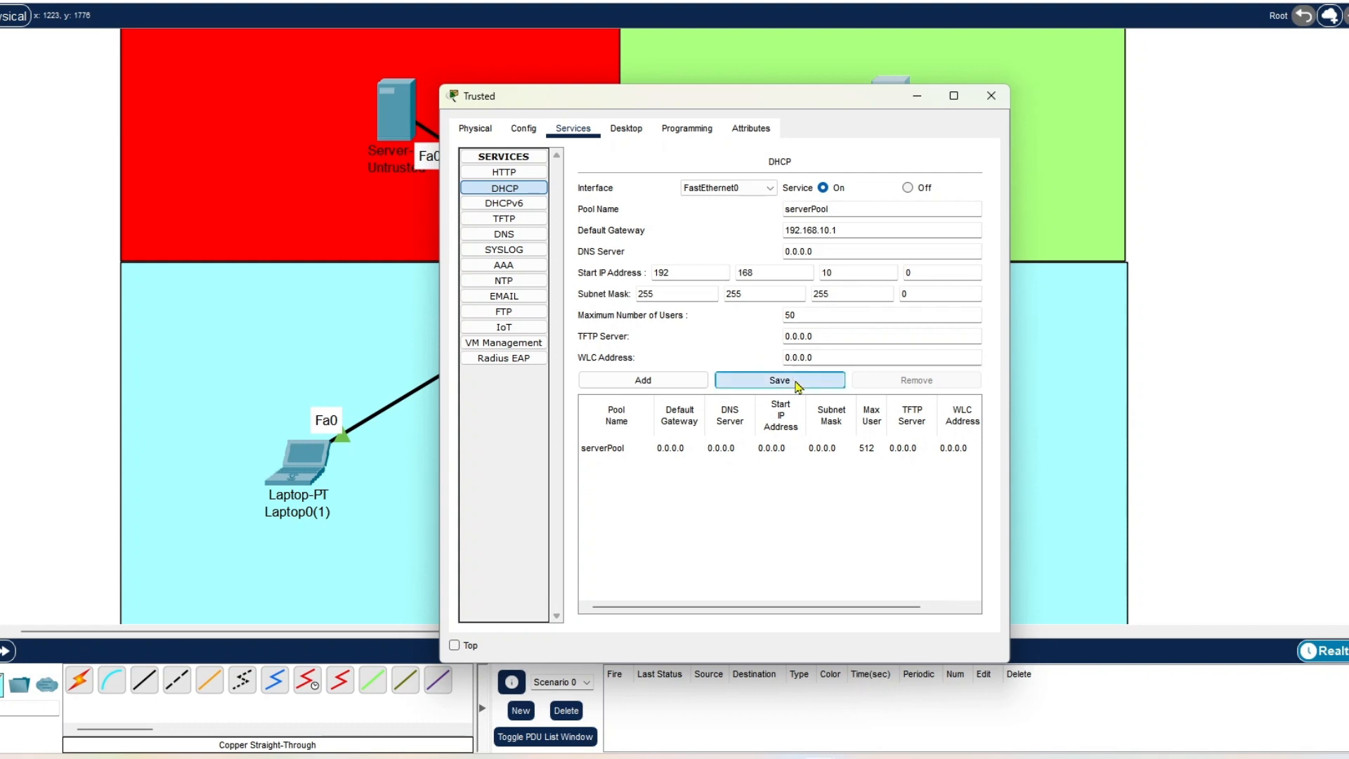
# Step: Give the Trusted server the static IPv4 address 192.168.10.5, mask 255.255.255.0 and default gateway 192.168.10.1
pyautogui.click(626, 128)
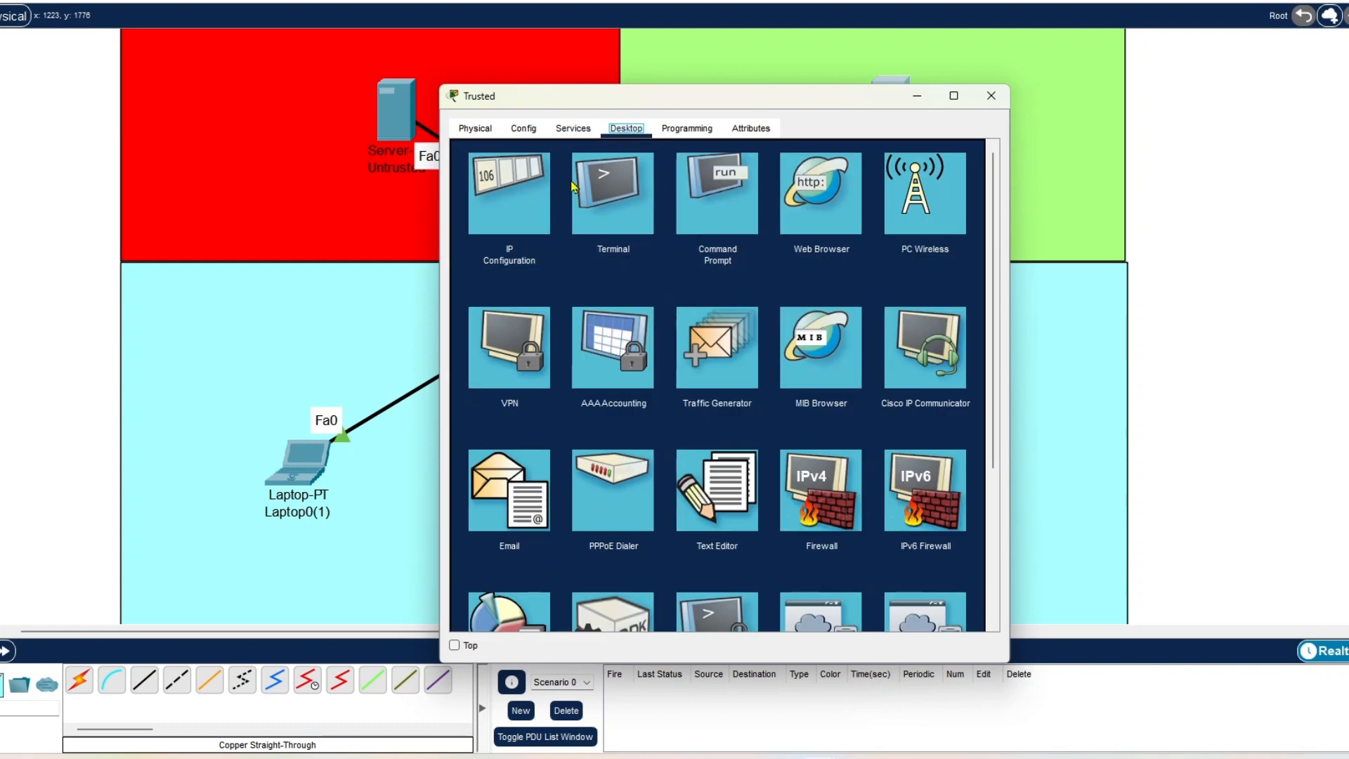
pyautogui.click(502, 205)
pyautogui.click(720, 222)
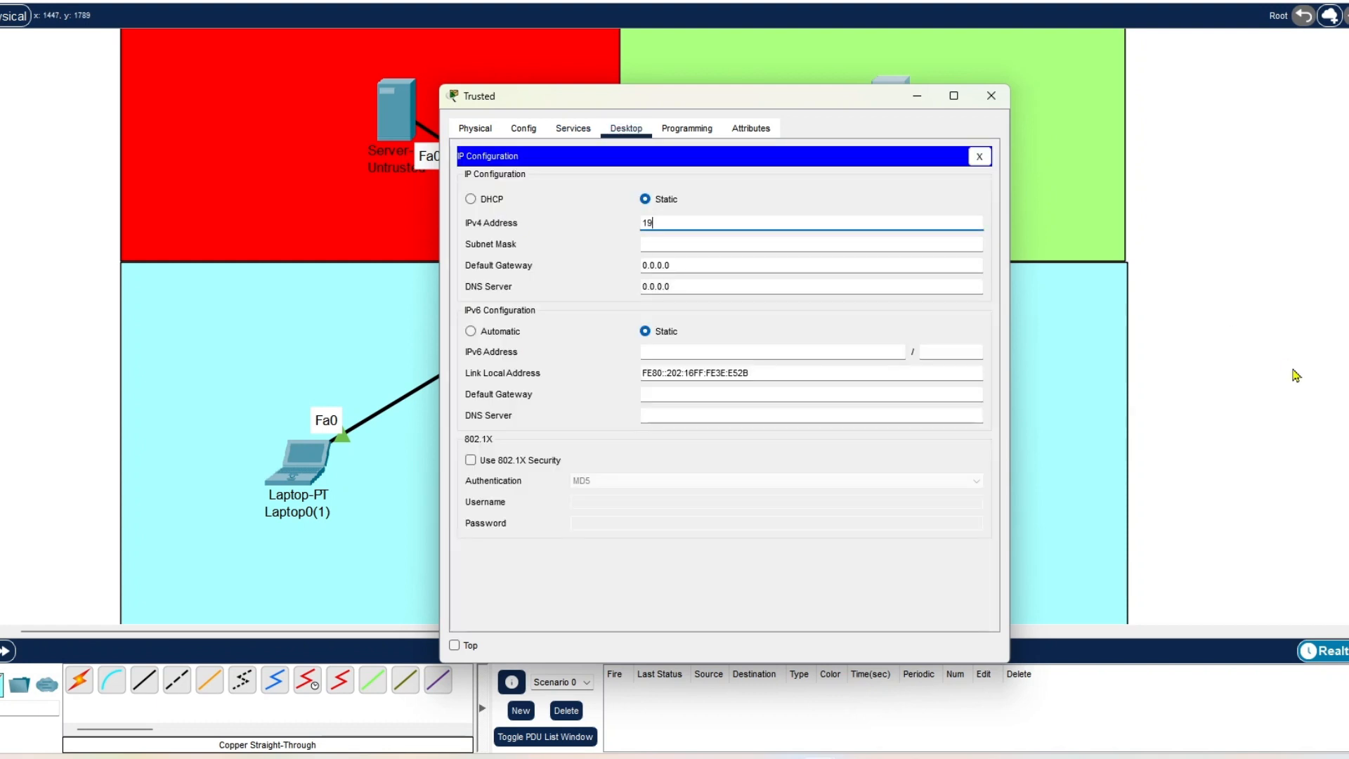
pyautogui.write('192.168')
pyautogui.press('Tab')
pyautogui.press('Tab')
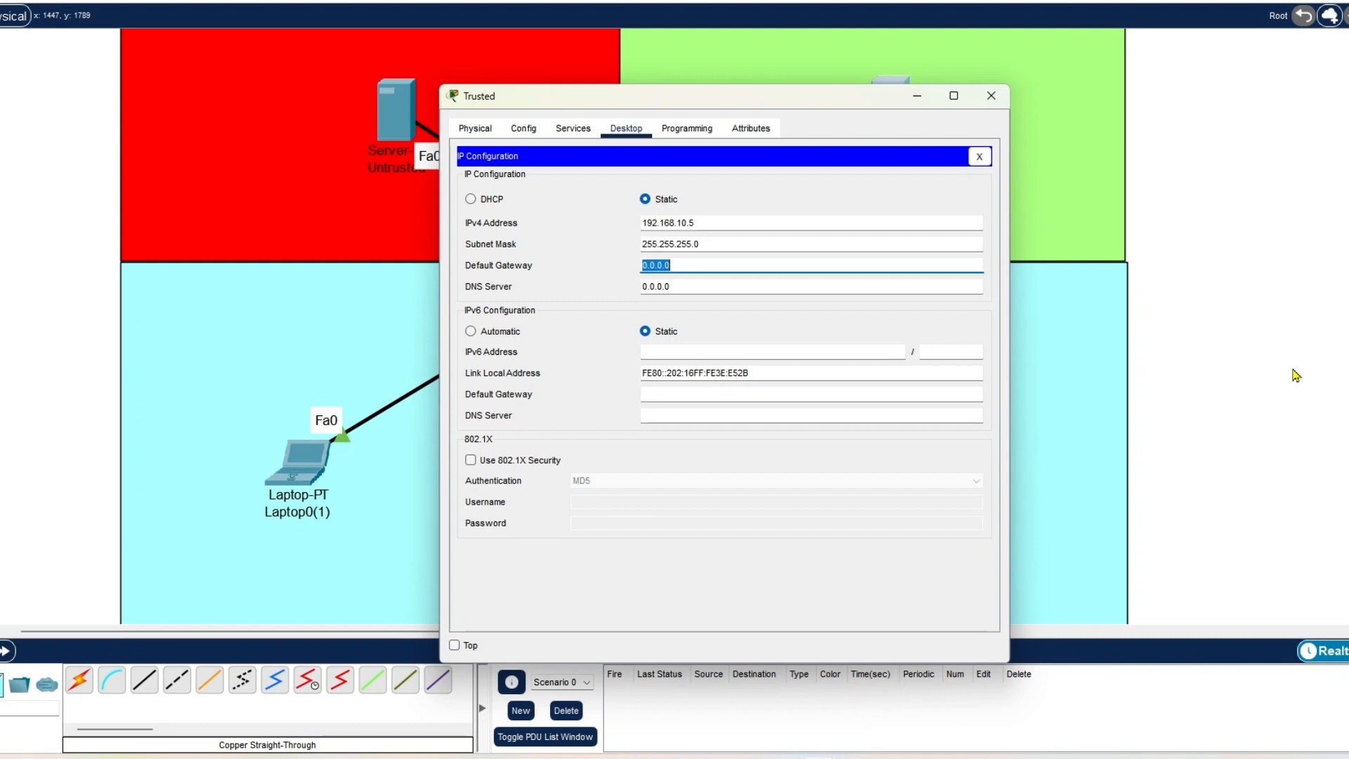
pyautogui.write('192.168.10.1')
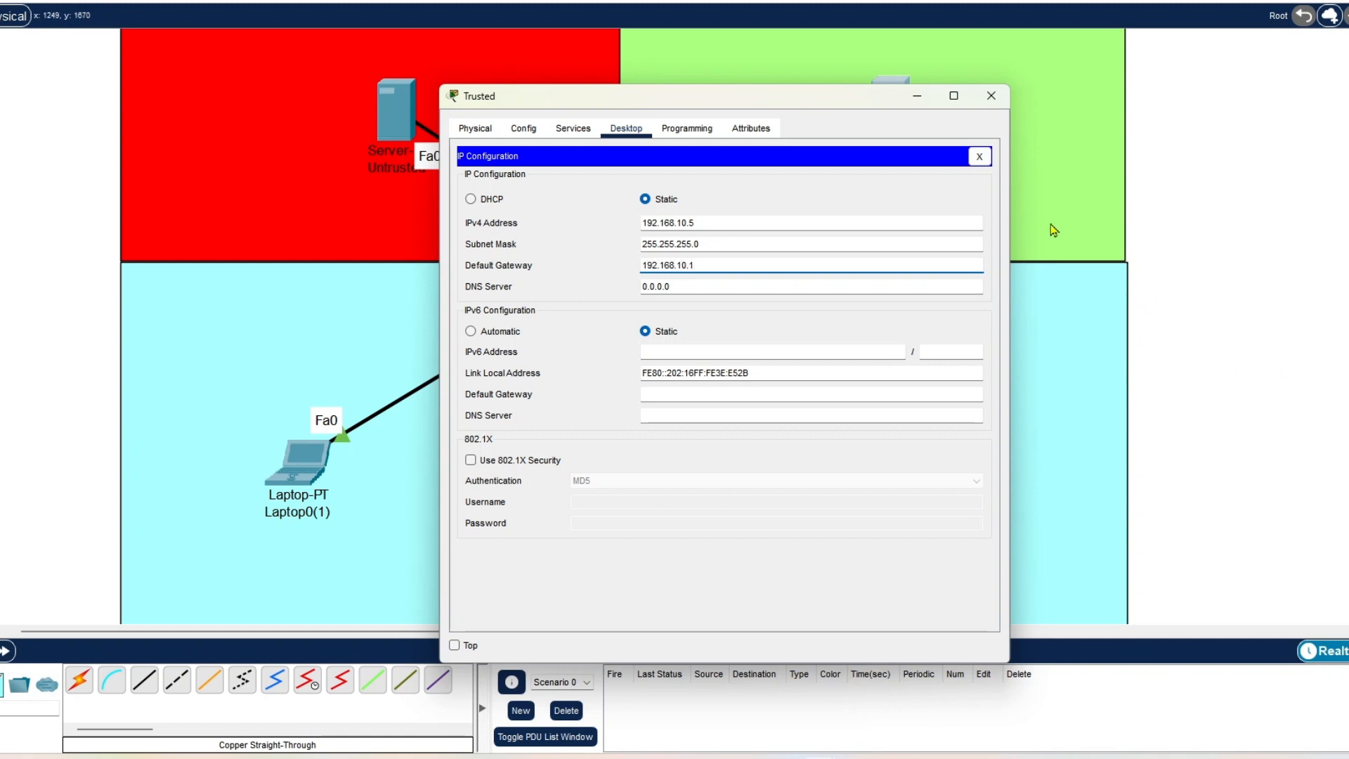
pyautogui.click(990, 96)
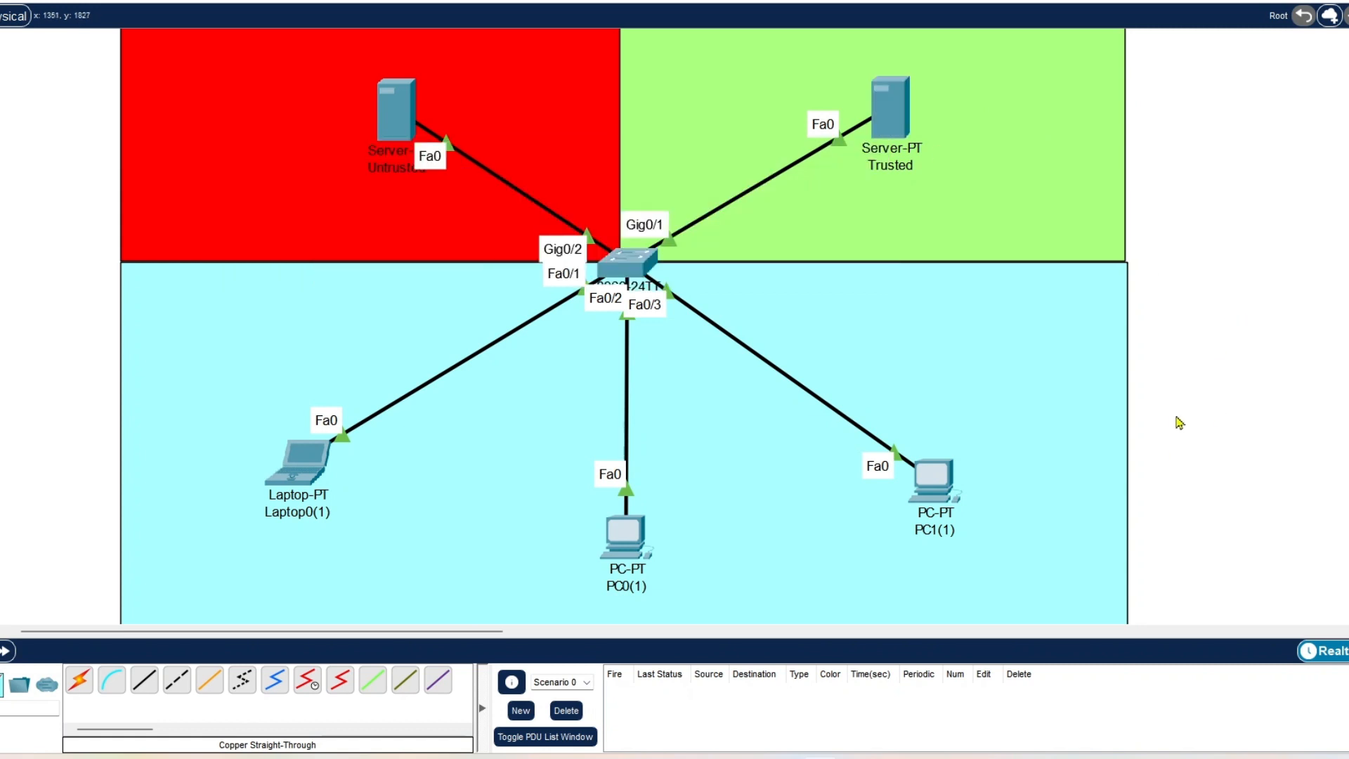
# Step: Set Laptop0(1) to obtain its IP configuration through DHCP
pyautogui.click(307, 469)
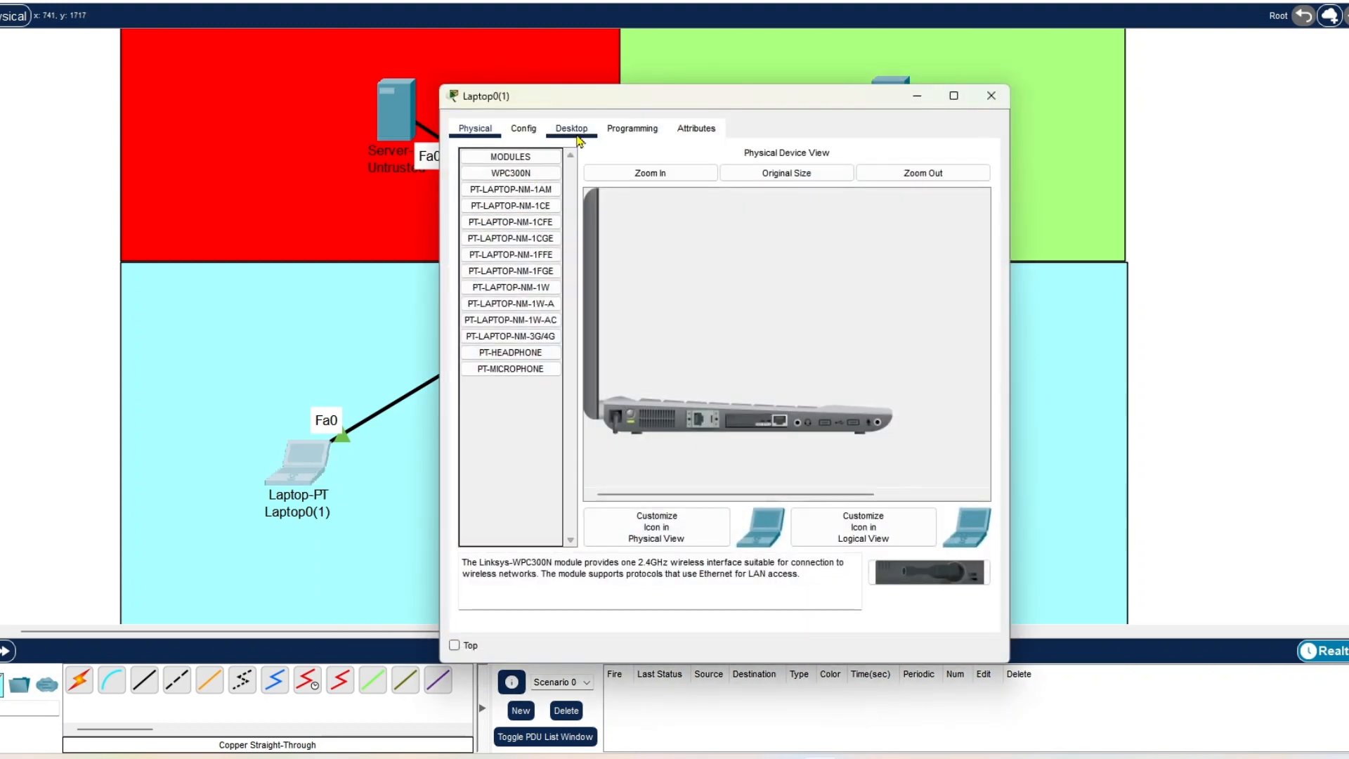
pyautogui.click(571, 128)
pyautogui.click(488, 213)
pyautogui.click(470, 218)
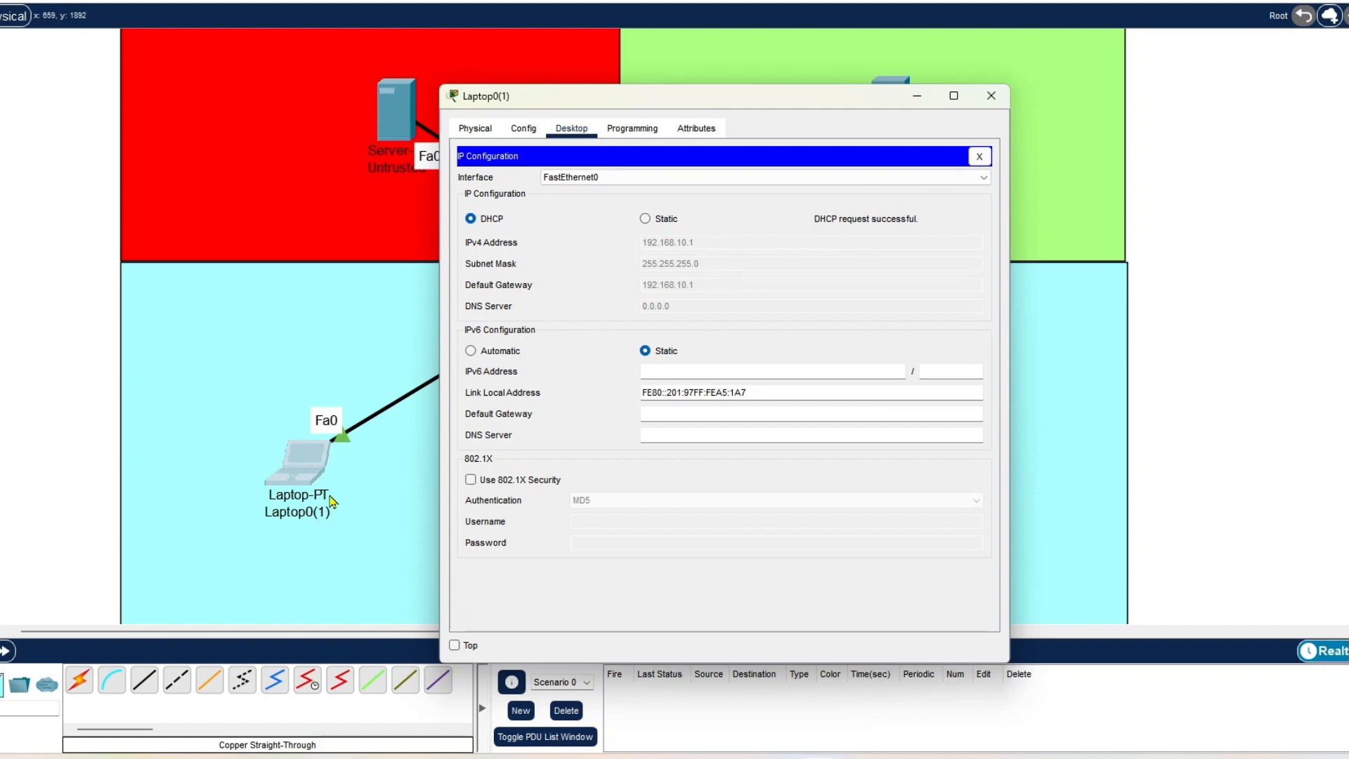
pyautogui.click(990, 95)
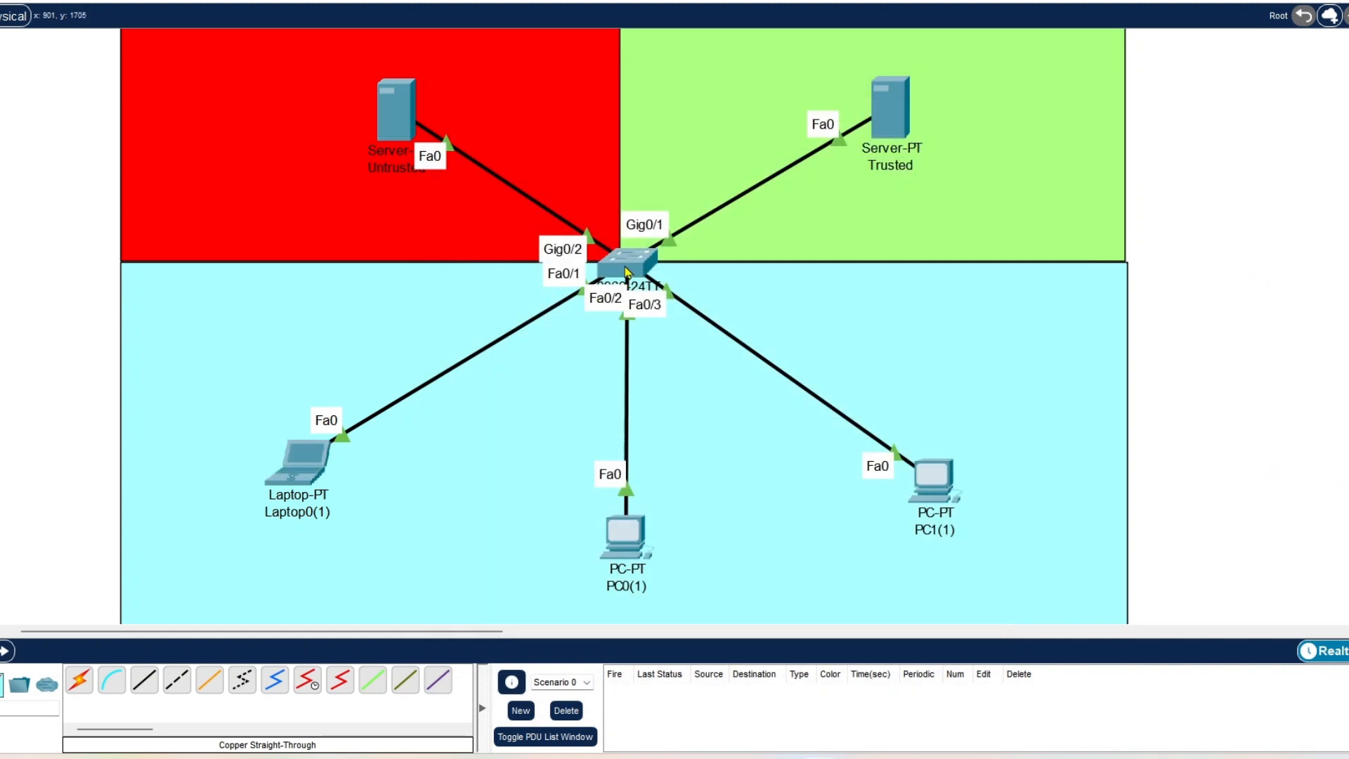
# Step: Give the Untrusted server the static IPv4 address 192.168.20.5, mask 255.255.255.0 and default gateway 192.168.20.1
pyautogui.click(627, 272)
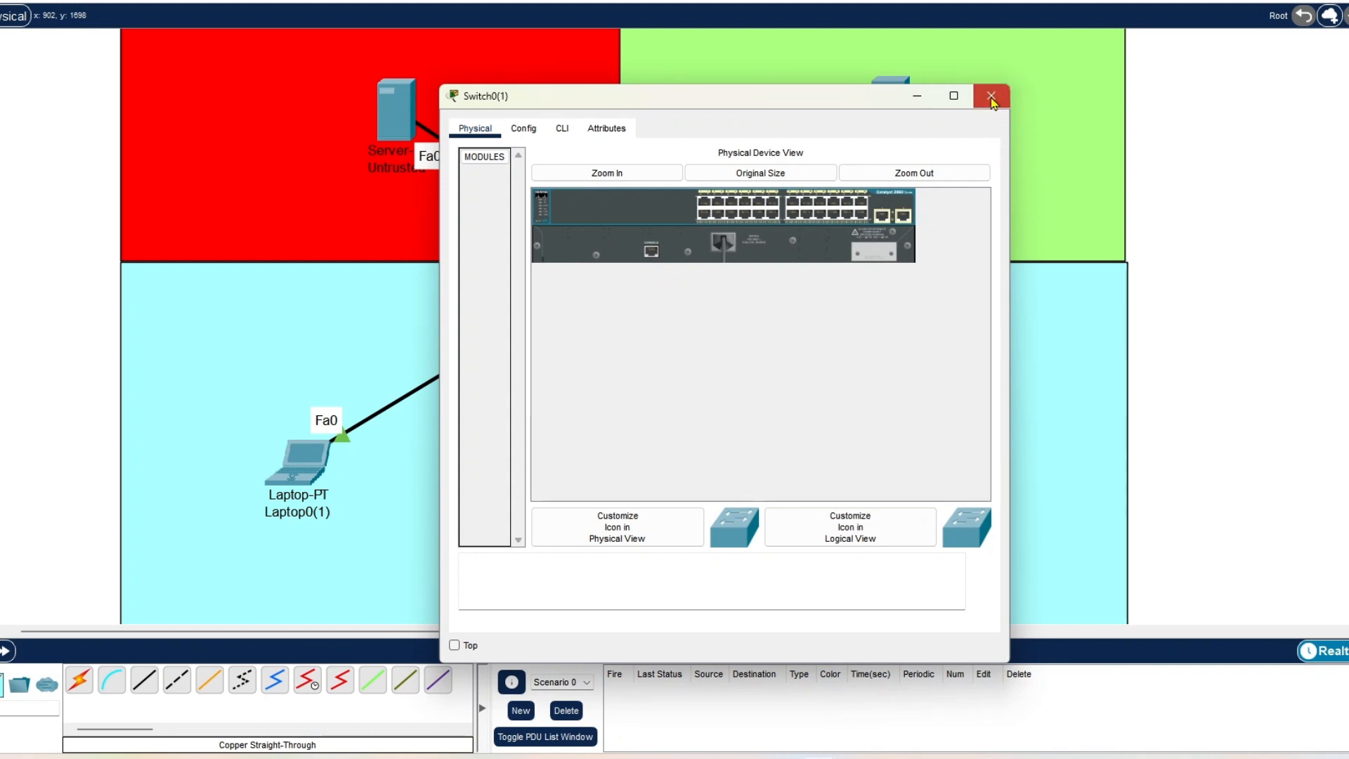
pyautogui.click(991, 96)
pyautogui.click(390, 102)
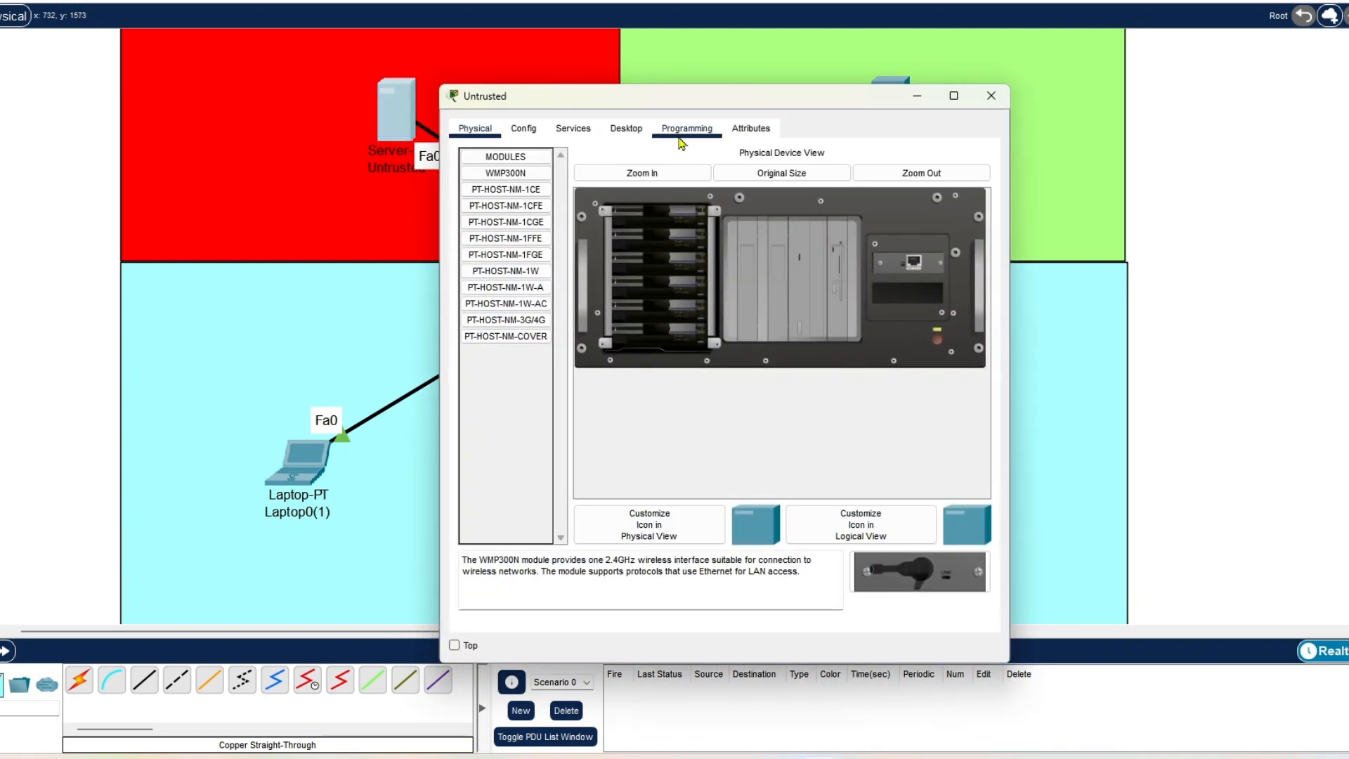
pyautogui.click(572, 129)
pyautogui.click(626, 129)
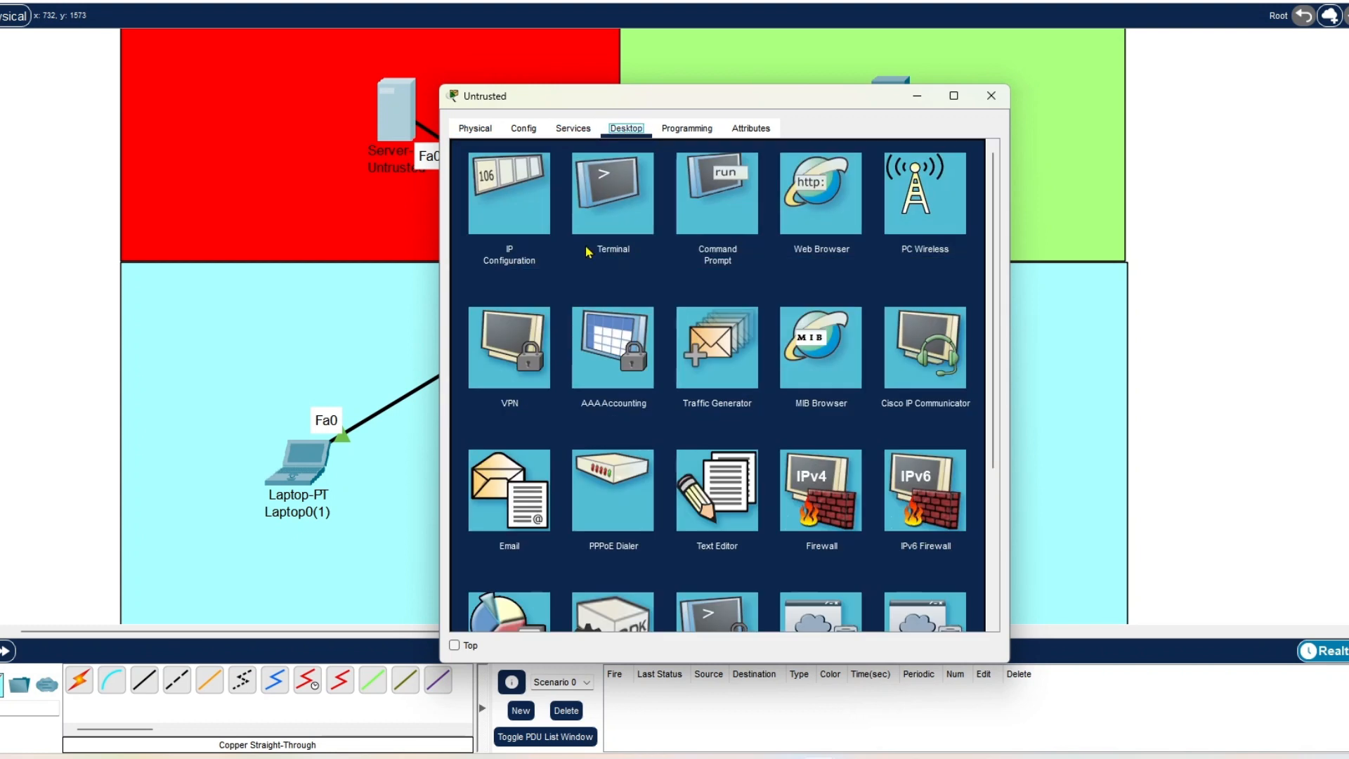
pyautogui.click(507, 201)
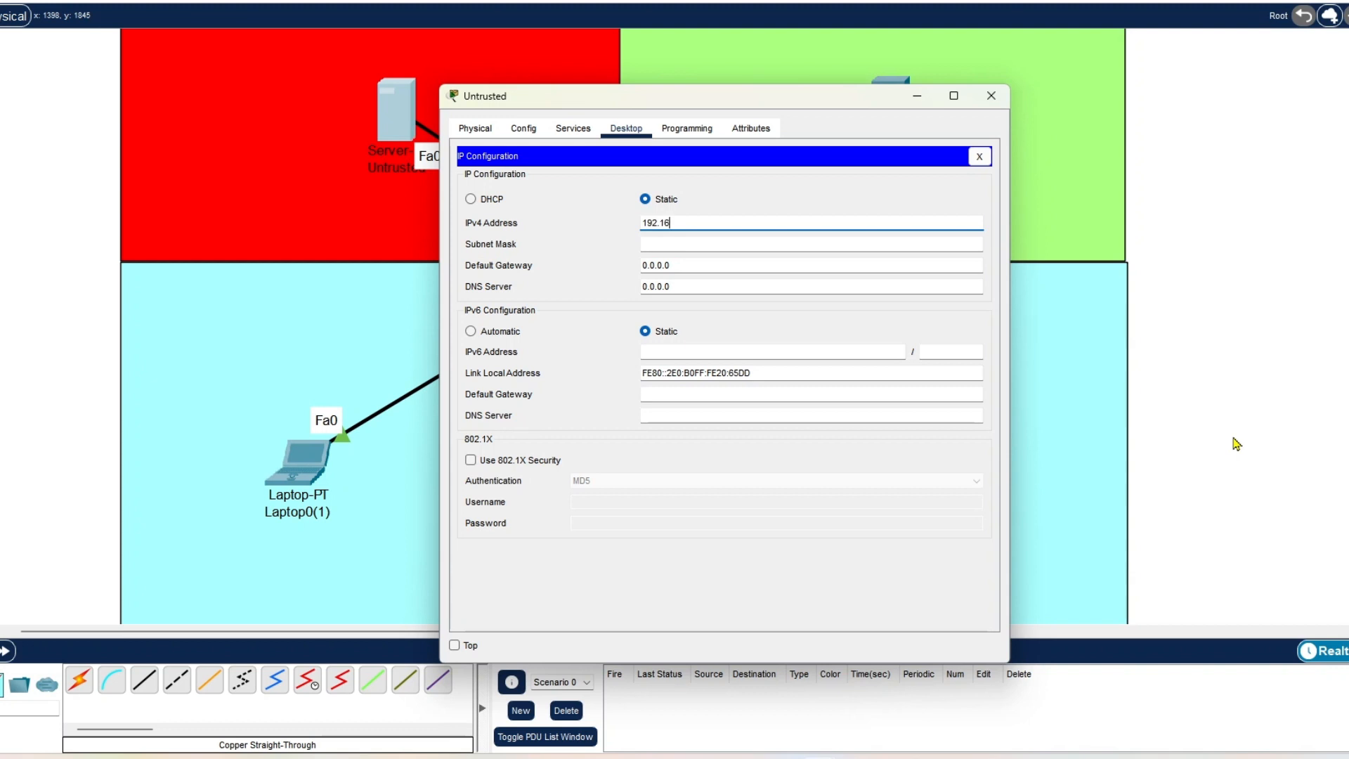
pyautogui.write('192.168.20.5')
pyautogui.press('Tab')
pyautogui.press('Tab')
pyautogui.write('192.16')
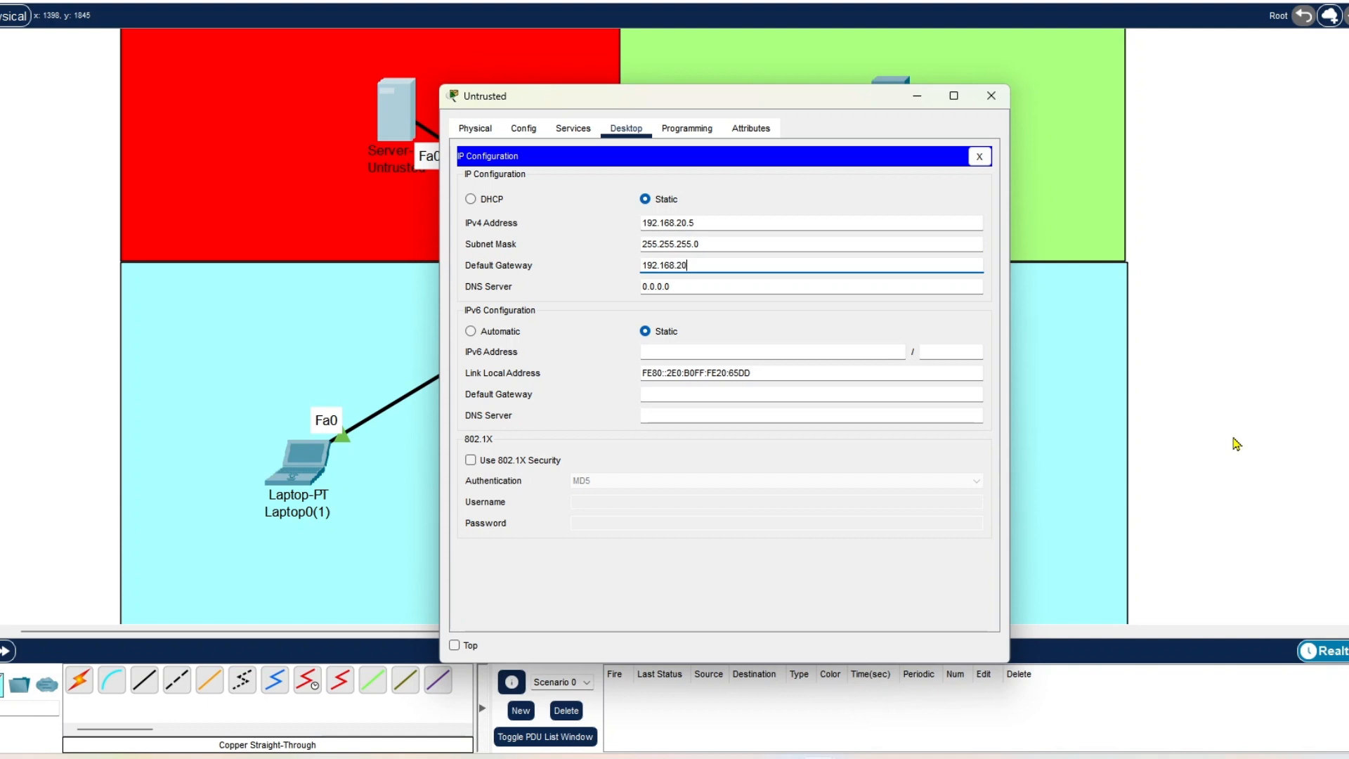
# Step: Turn on the DHCP service on the Untrusted server and save its pool with default gateway 192.168.20.1
pyautogui.click(572, 128)
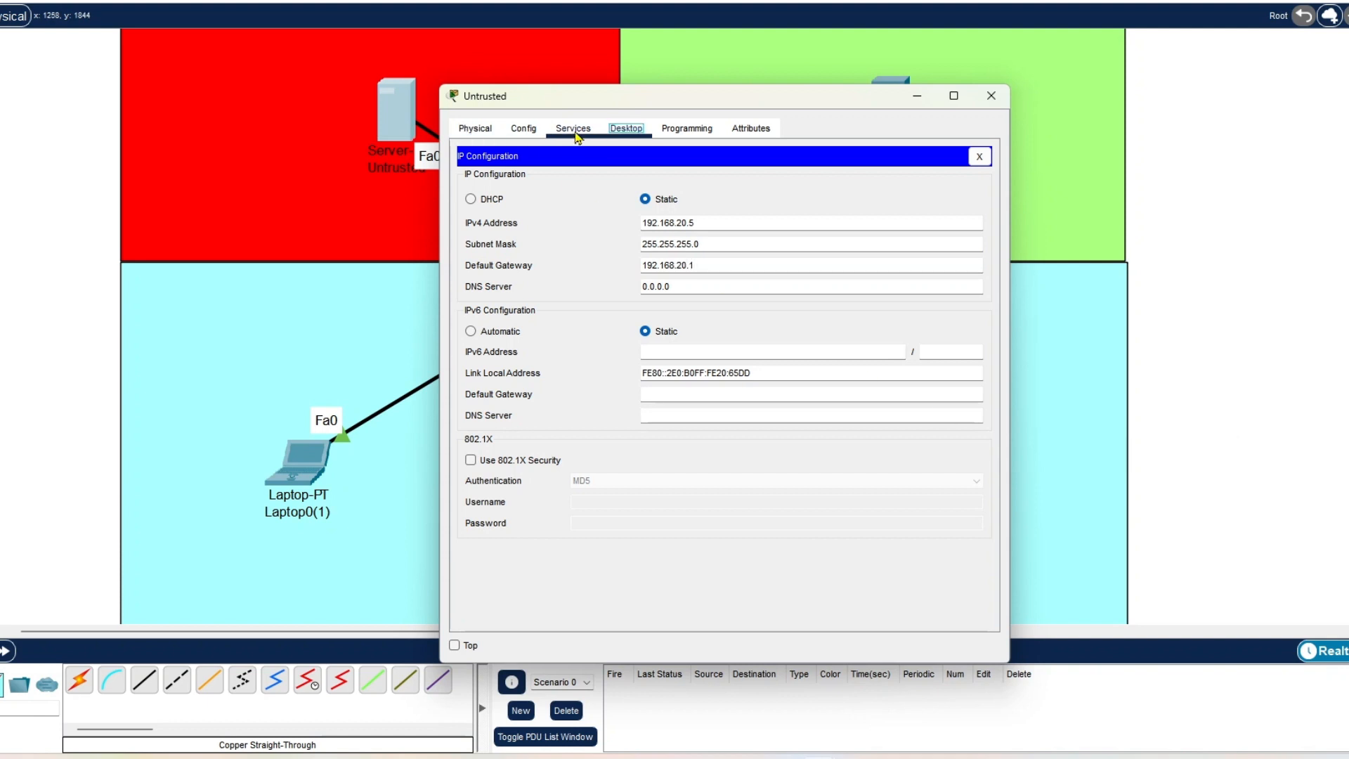
pyautogui.click(504, 187)
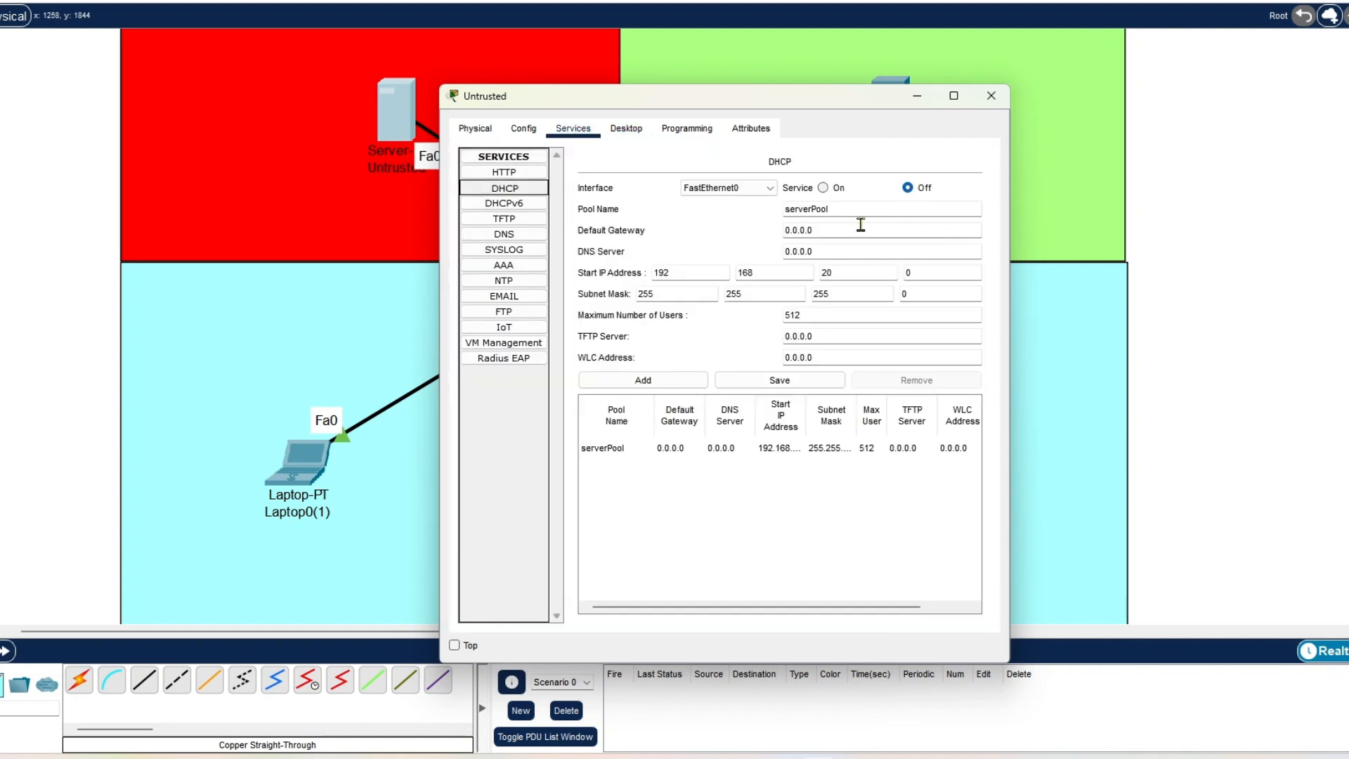
pyautogui.click(838, 188)
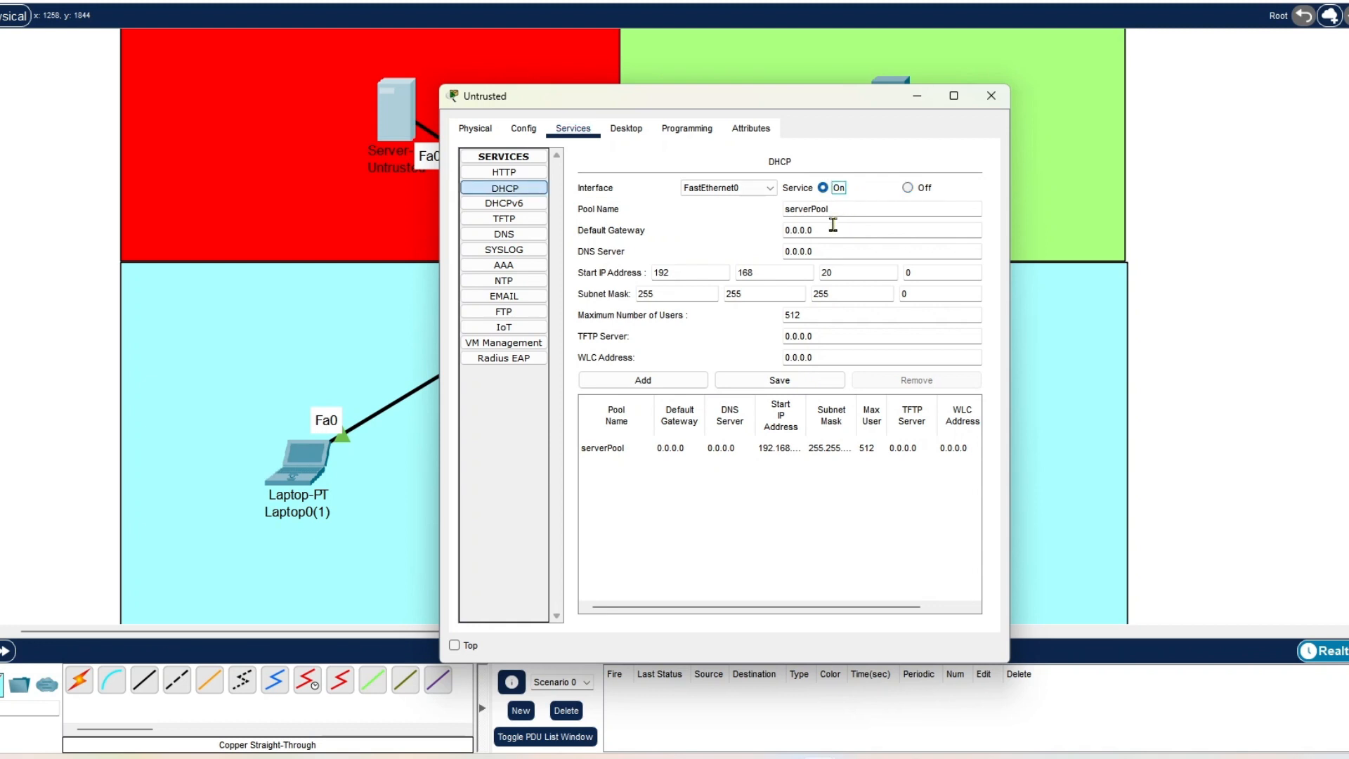
pyautogui.tripleClick(827, 230)
pyautogui.write('192.168.20.1')
pyautogui.click(808, 380)
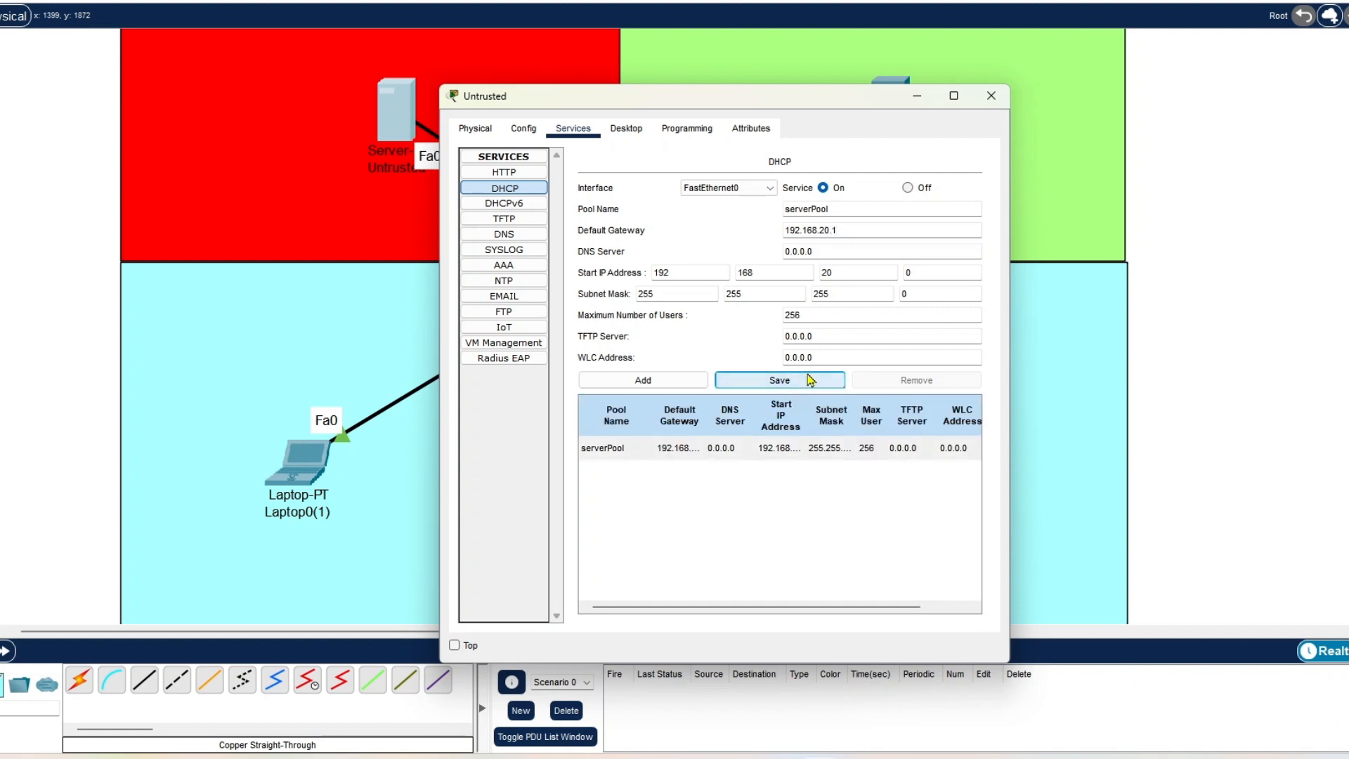
pyautogui.click(990, 96)
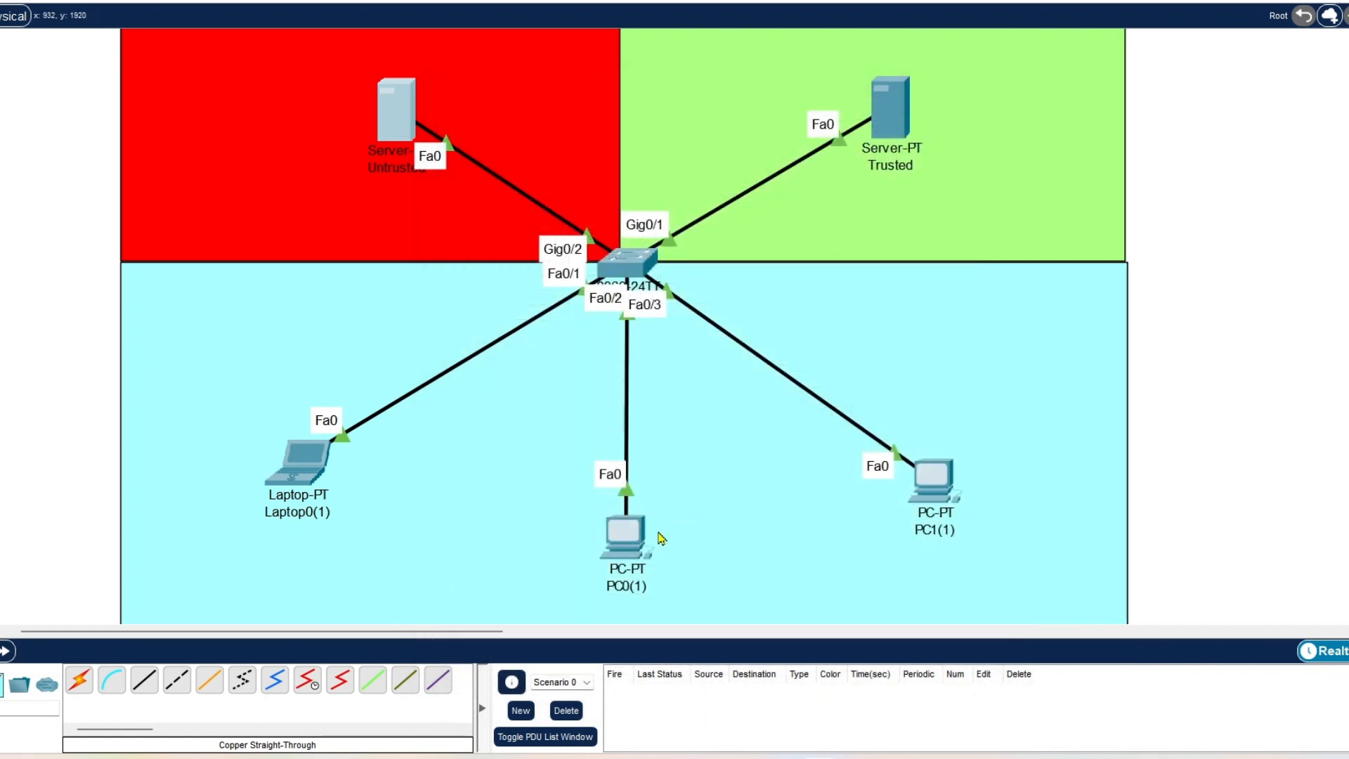
# Step: Set PC0(1) to obtain its IP configuration through DHCP
pyautogui.click(619, 543)
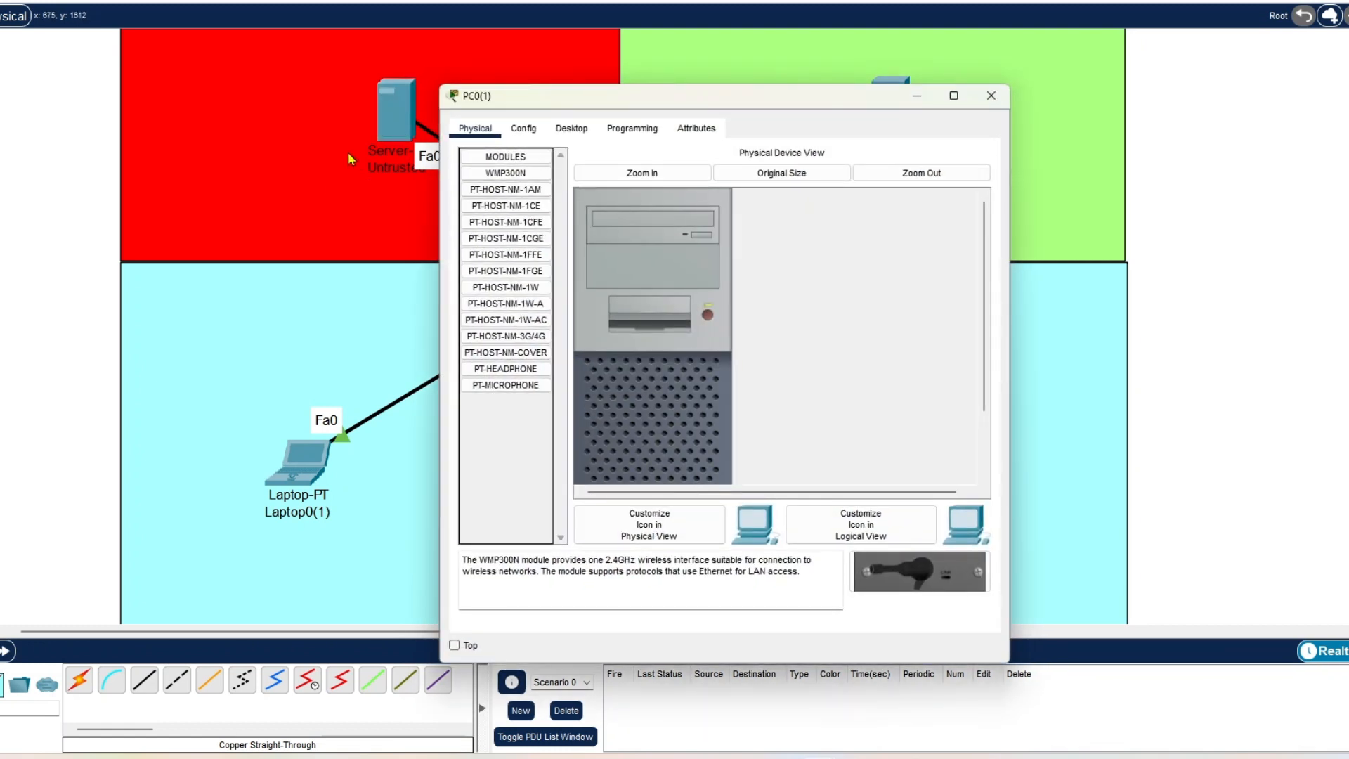
pyautogui.click(571, 127)
pyautogui.click(547, 194)
pyautogui.click(500, 220)
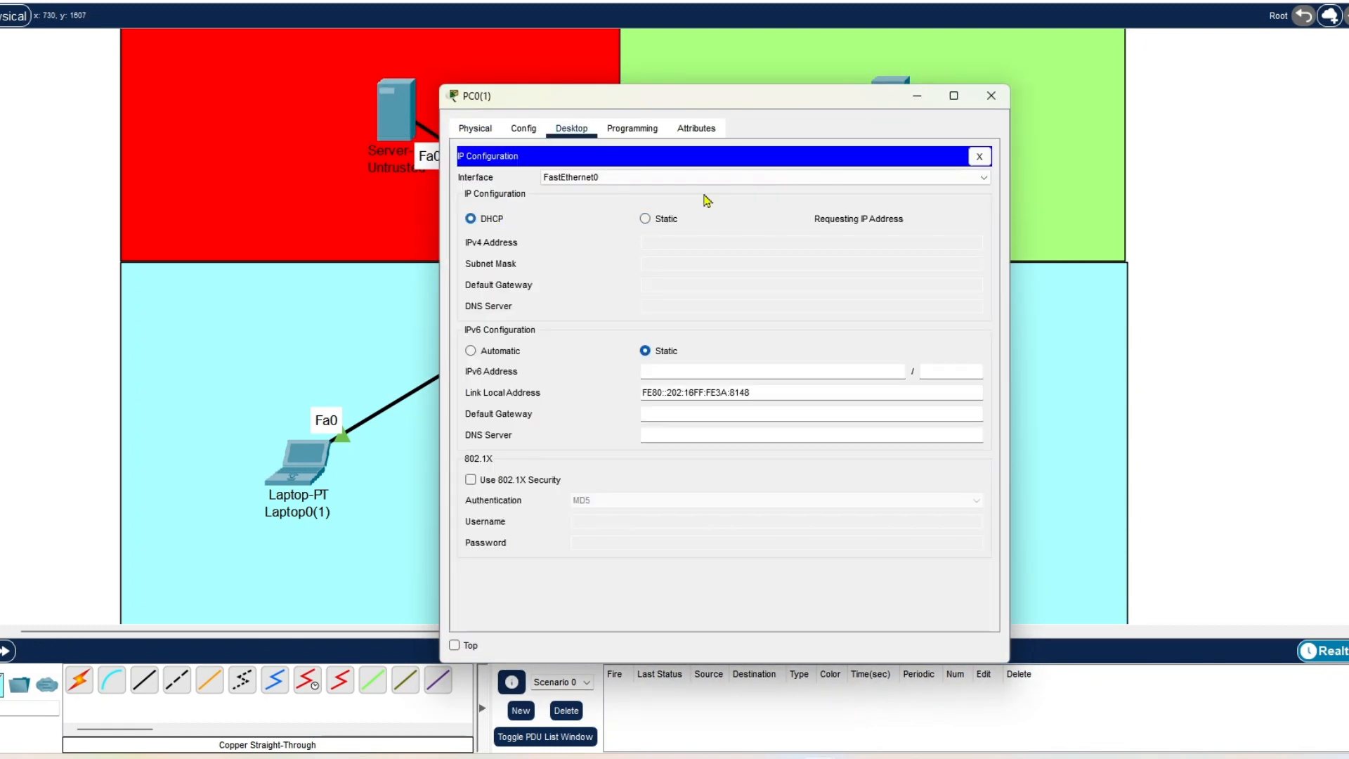
pyautogui.click(991, 96)
# Step: Set PC1(1) to DHCP addressing and repeat the request by switching to static and back to DHCP
pyautogui.click(932, 475)
pyautogui.click(571, 128)
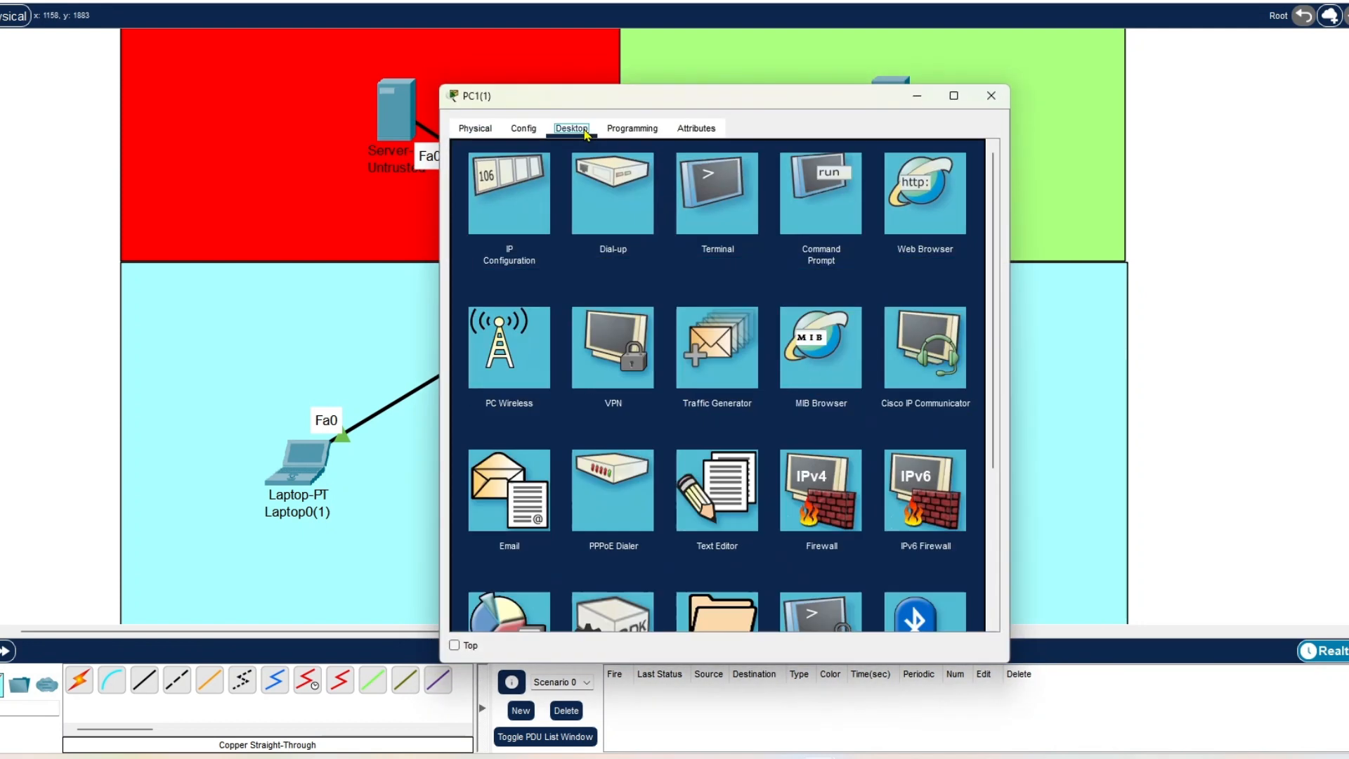
pyautogui.click(541, 195)
pyautogui.click(489, 222)
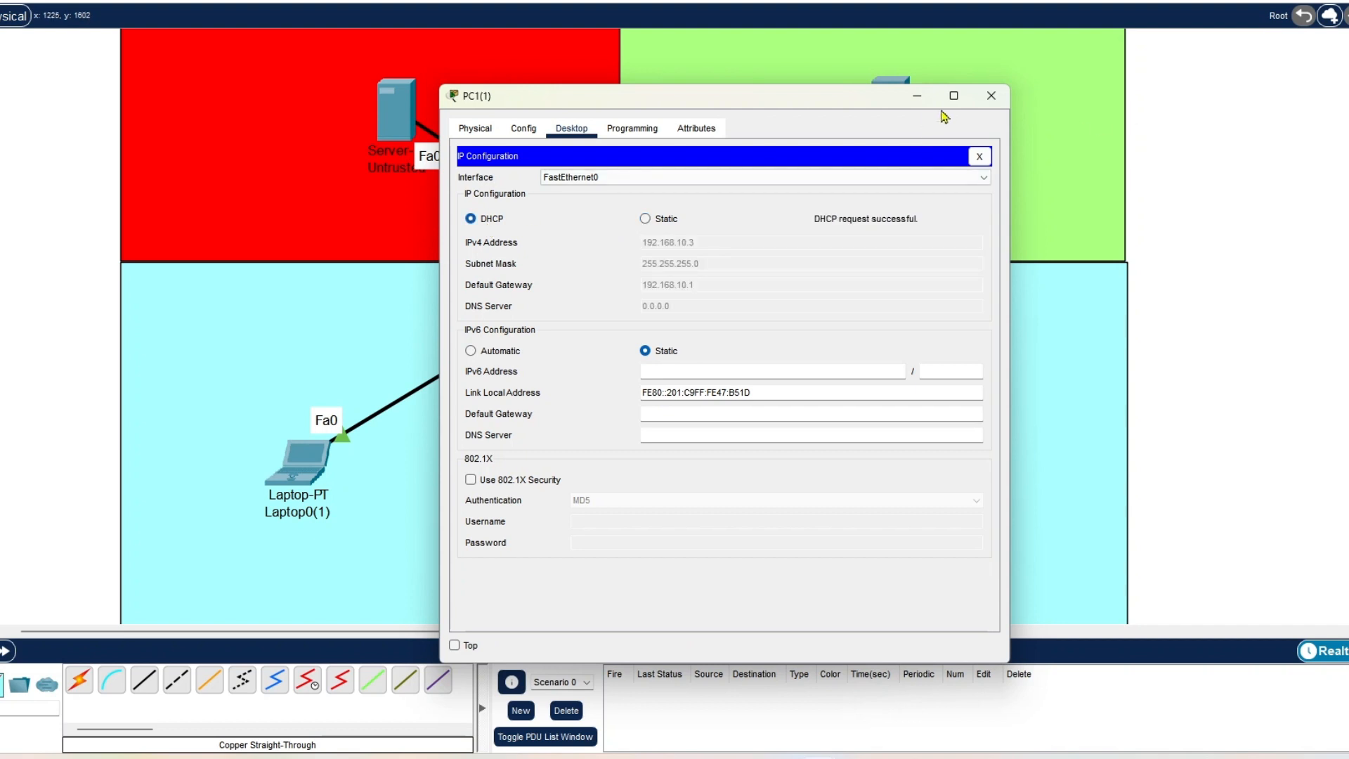
pyautogui.click(644, 219)
pyautogui.click(490, 222)
pyautogui.click(991, 97)
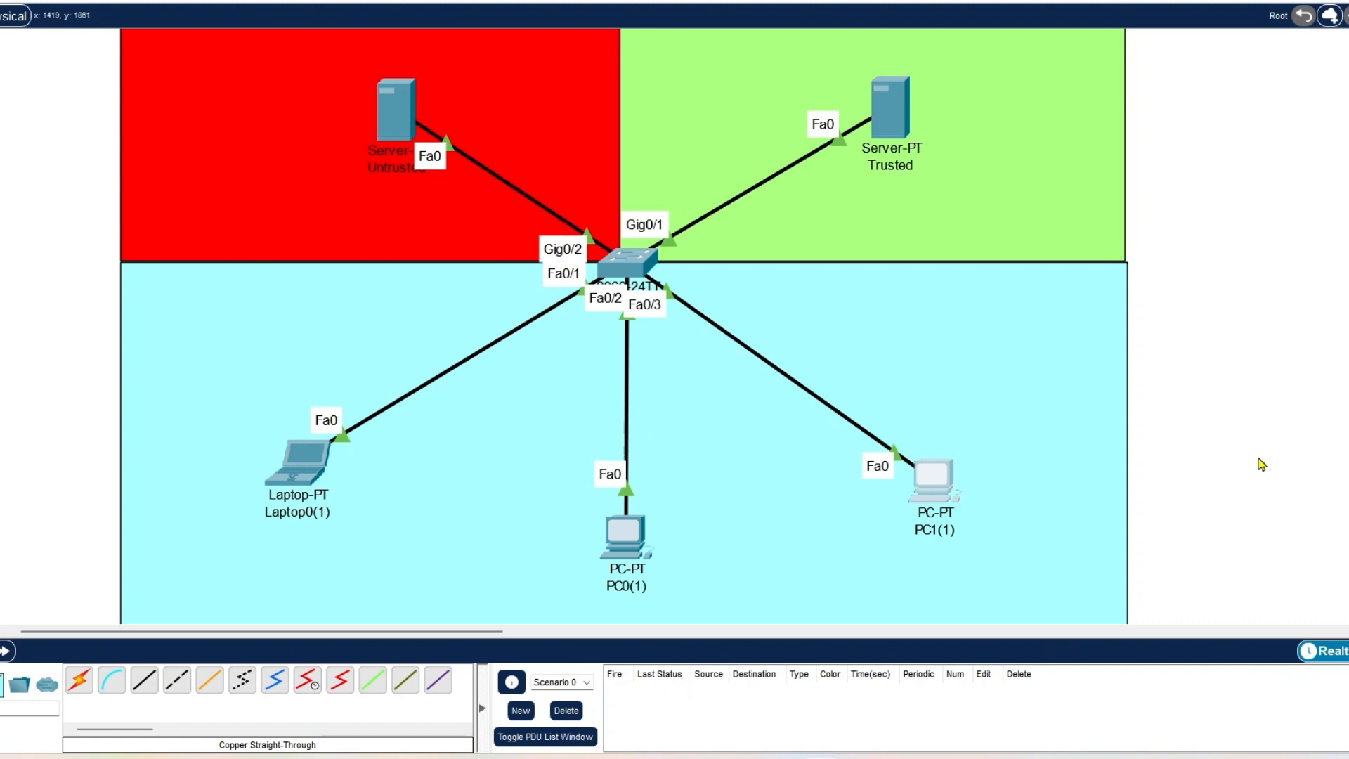
# Step: Open the command-line interface of the central switch and bring up its command prompt
pyautogui.click(629, 267)
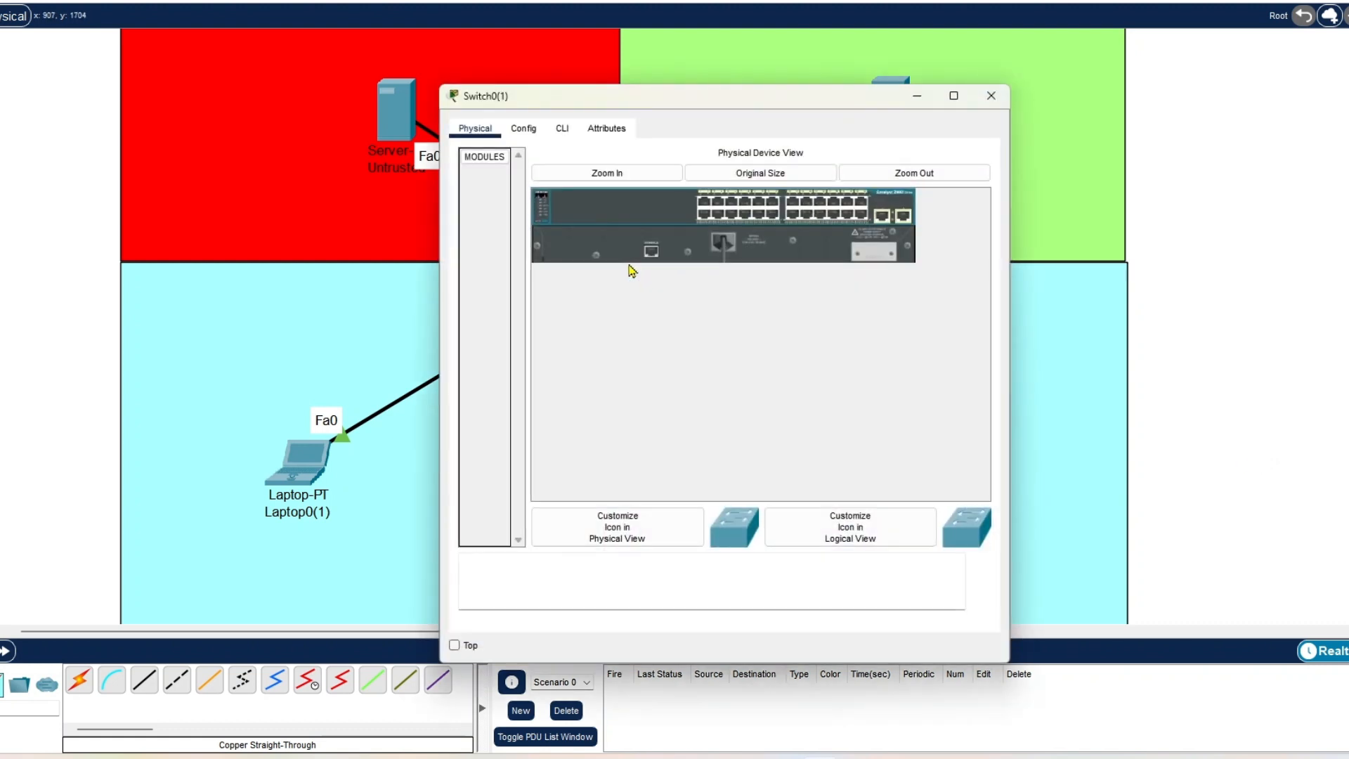
pyautogui.click(562, 128)
pyautogui.moveTo(639, 95); pyautogui.dragTo(518, 36)
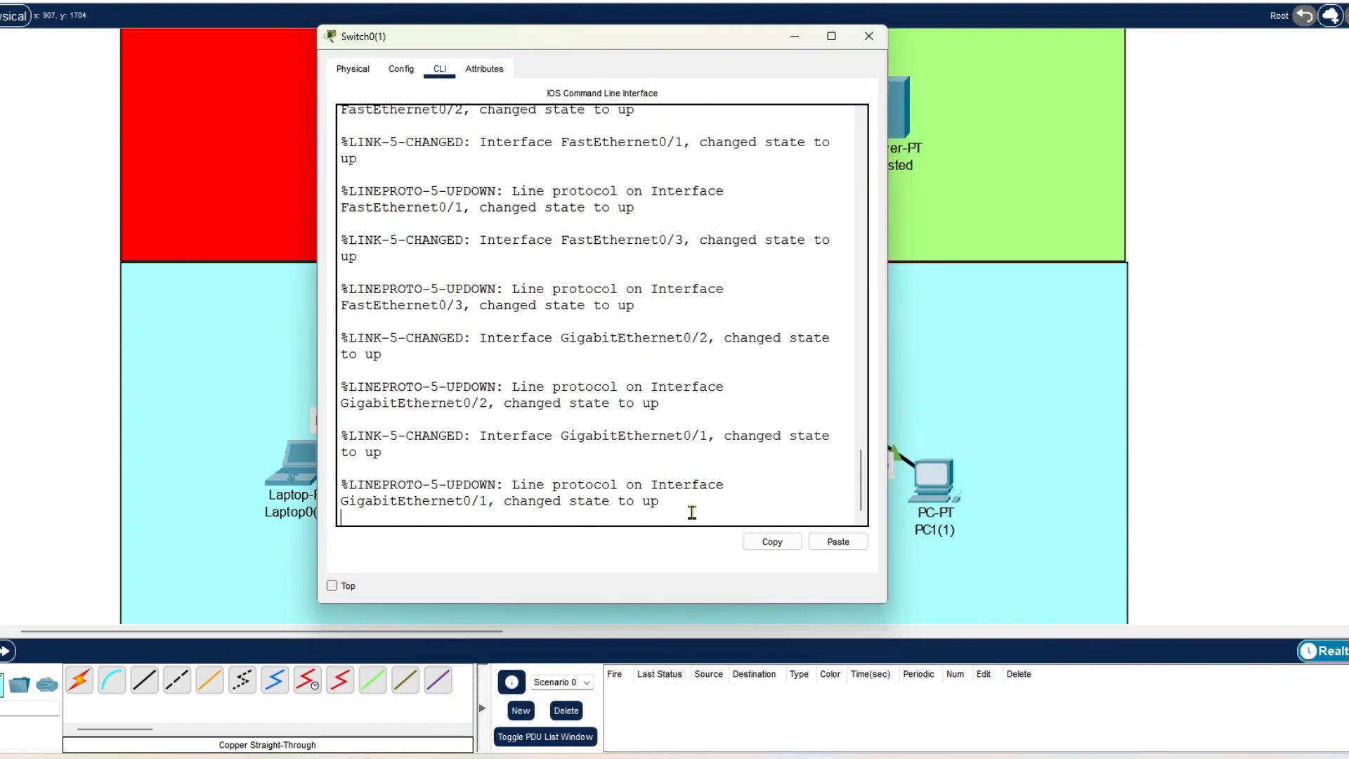
pyautogui.press('Return')
pyautogui.press('Return')
pyautogui.press('Return')
pyautogui.press('Return')
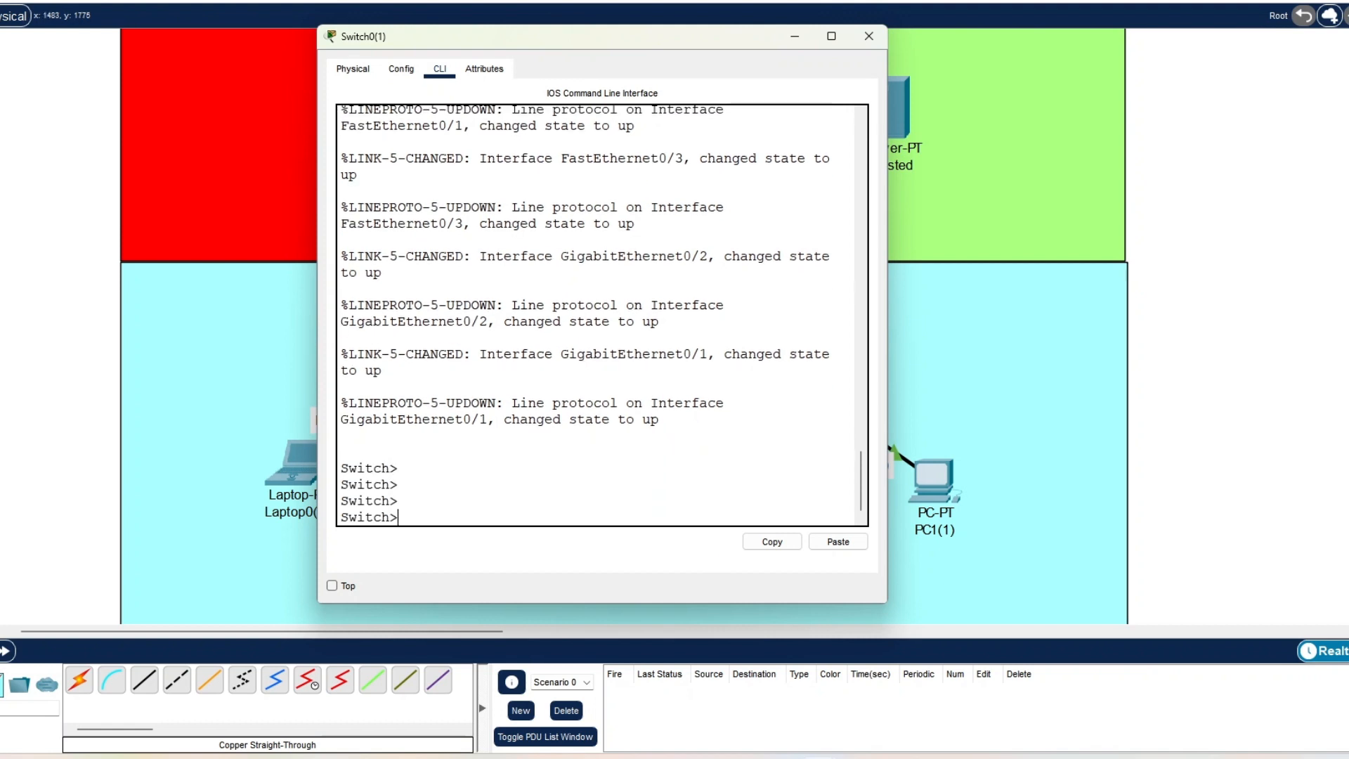
# Step: Enter privileged mode and then global configuration mode on the switch with ena and conf t
pyautogui.write('ena')
pyautogui.press('Return')
pyautogui.press('Return')
pyautogui.write('conf t')
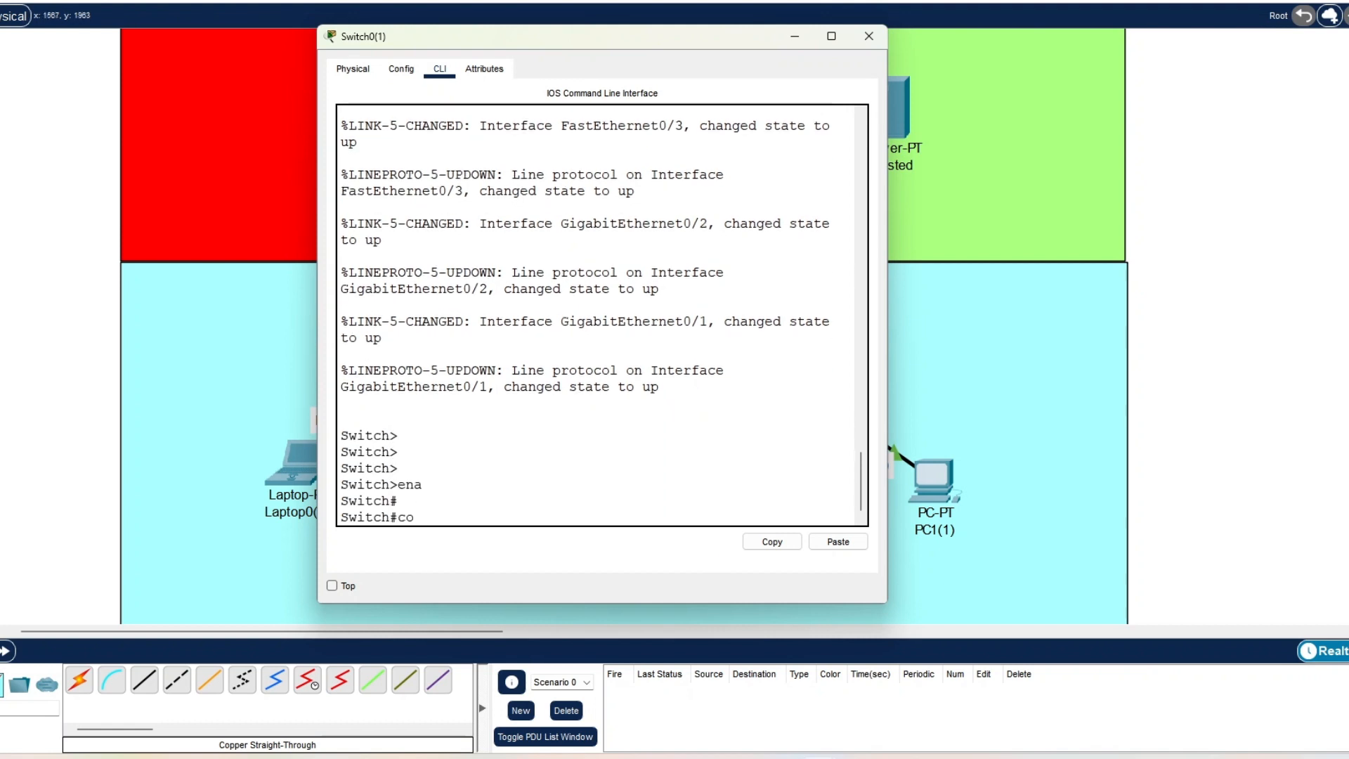
pyautogui.press('Return')
pyautogui.press('Return')
pyautogui.press('Return')
pyautogui.press('Return')
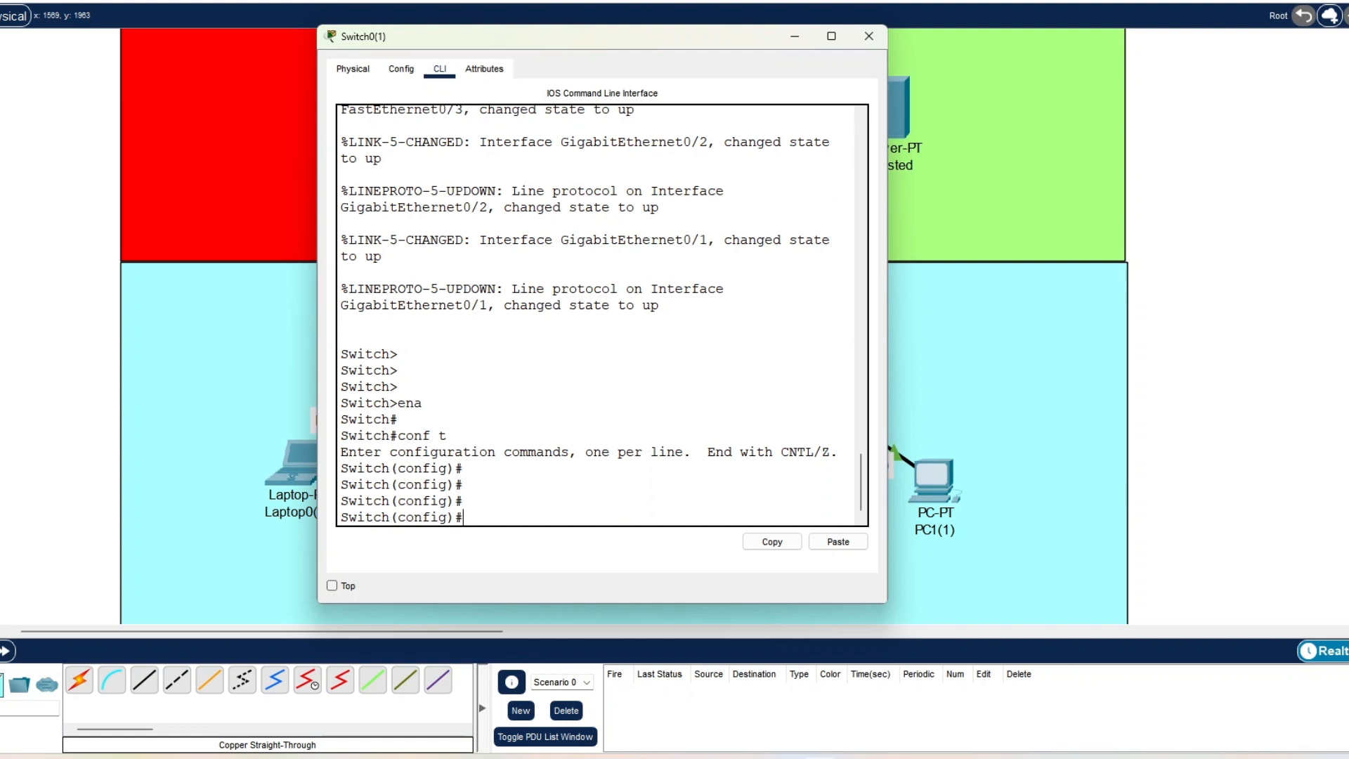
# Step: Enable DHCP snooping globally on the switch with the command ip dhcp snooping
pyautogui.write('ip dhcp s')
pyautogui.press('Tab')
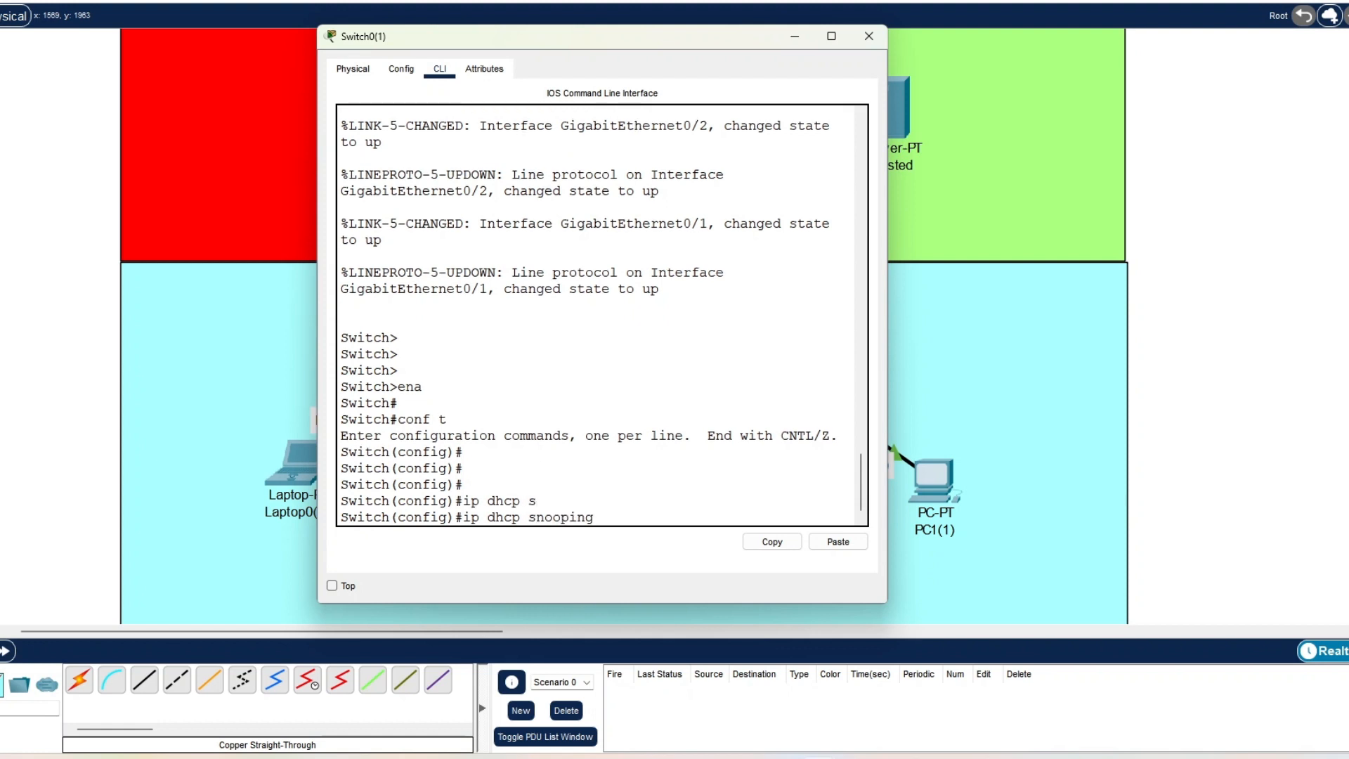
pyautogui.press('Return')
pyautogui.press('Return')
pyautogui.press('Return')
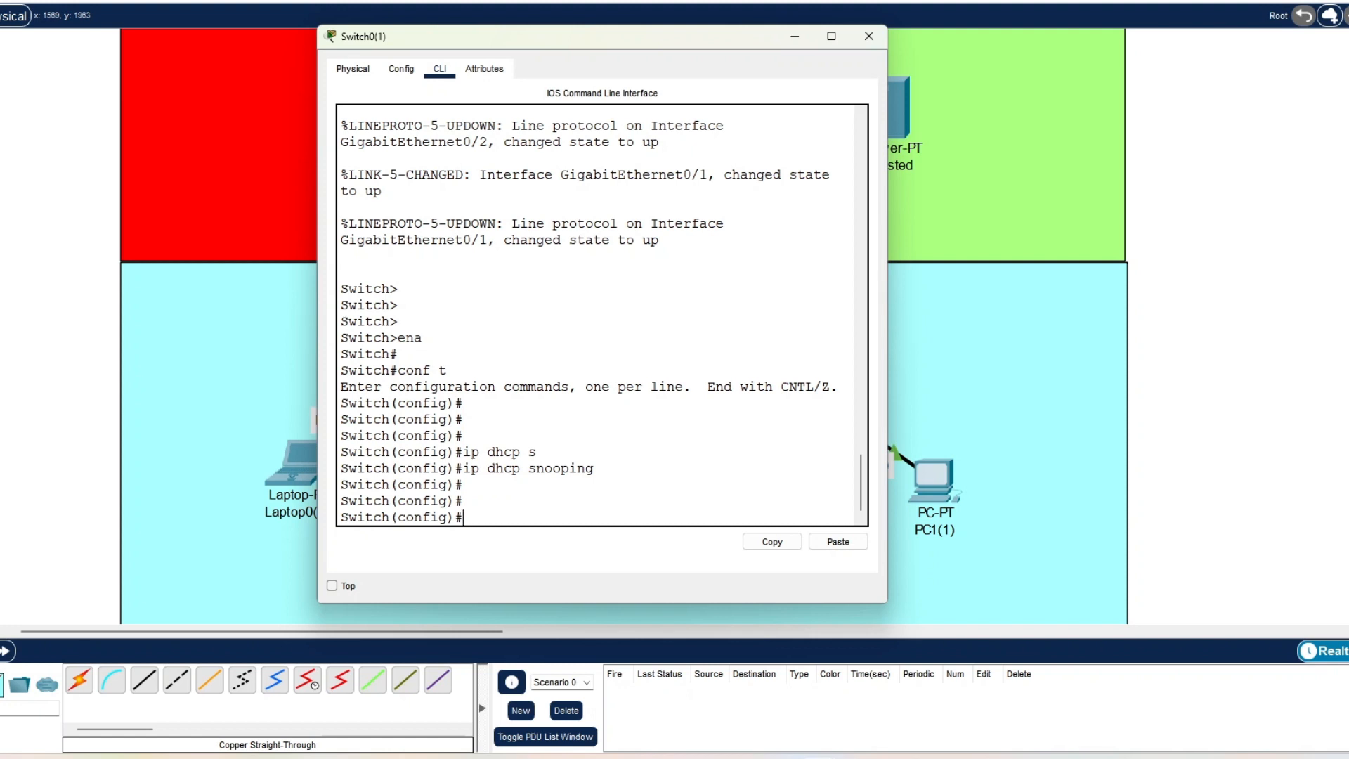
# Step: Create VLAN 10 on the switch and return to global configuration mode
pyautogui.write('vlan 10')
pyautogui.press('Return')
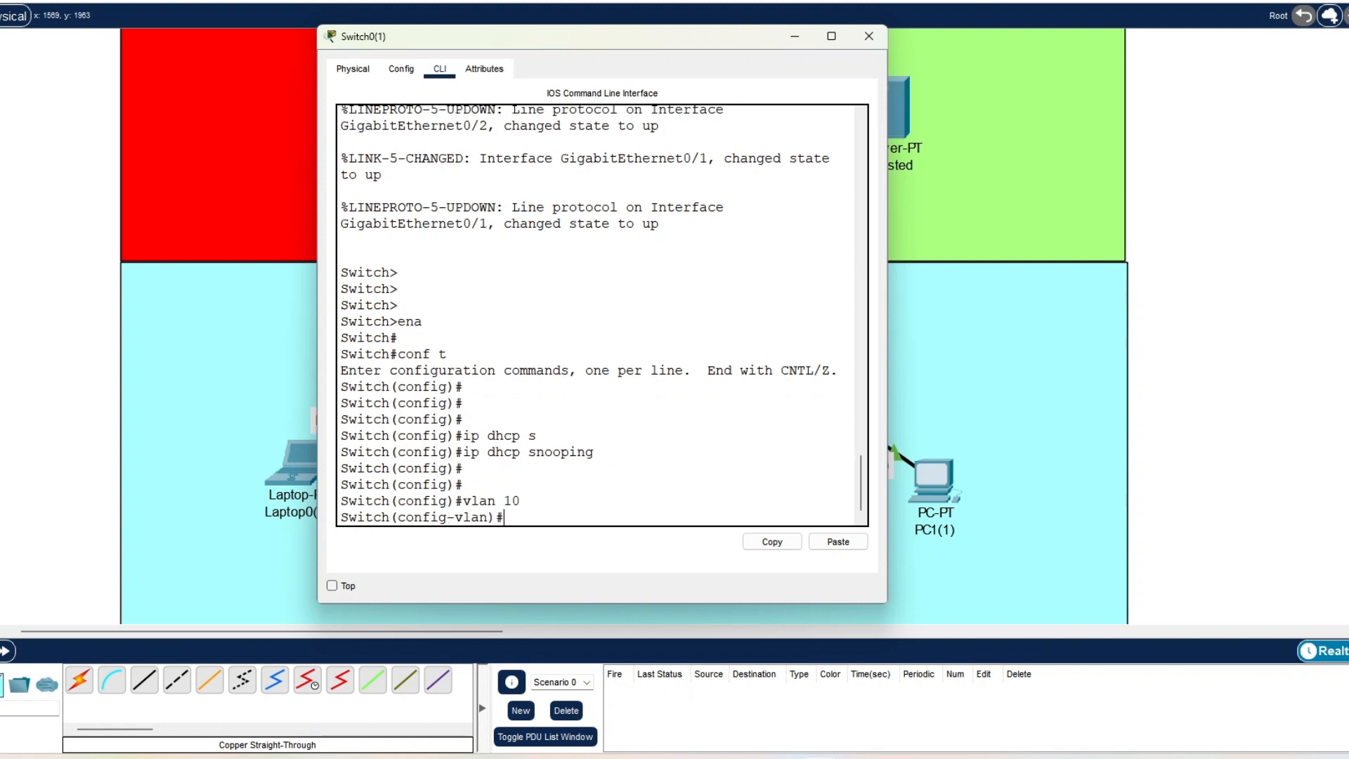
pyautogui.write('exit')
pyautogui.press('Return')
pyautogui.press('Return')
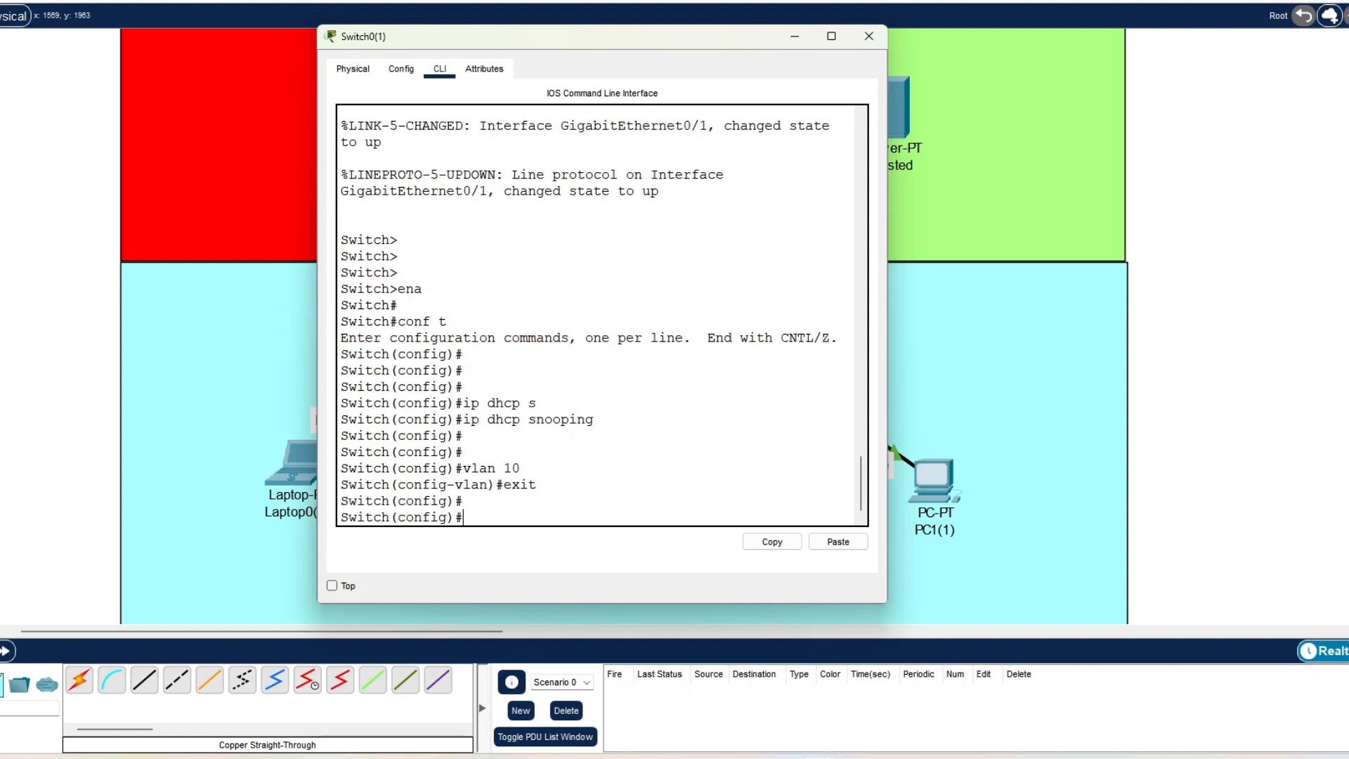
# Step: Enter interface range configuration for the switch ports f0/1-24
pyautogui.write('inter g')
pyautogui.press('BackSpace')
pyautogui.press('BackSpace')
pyautogui.write('f0/')
pyautogui.press('BackSpace')
pyautogui.press('BackSpace')
pyautogui.write('range')
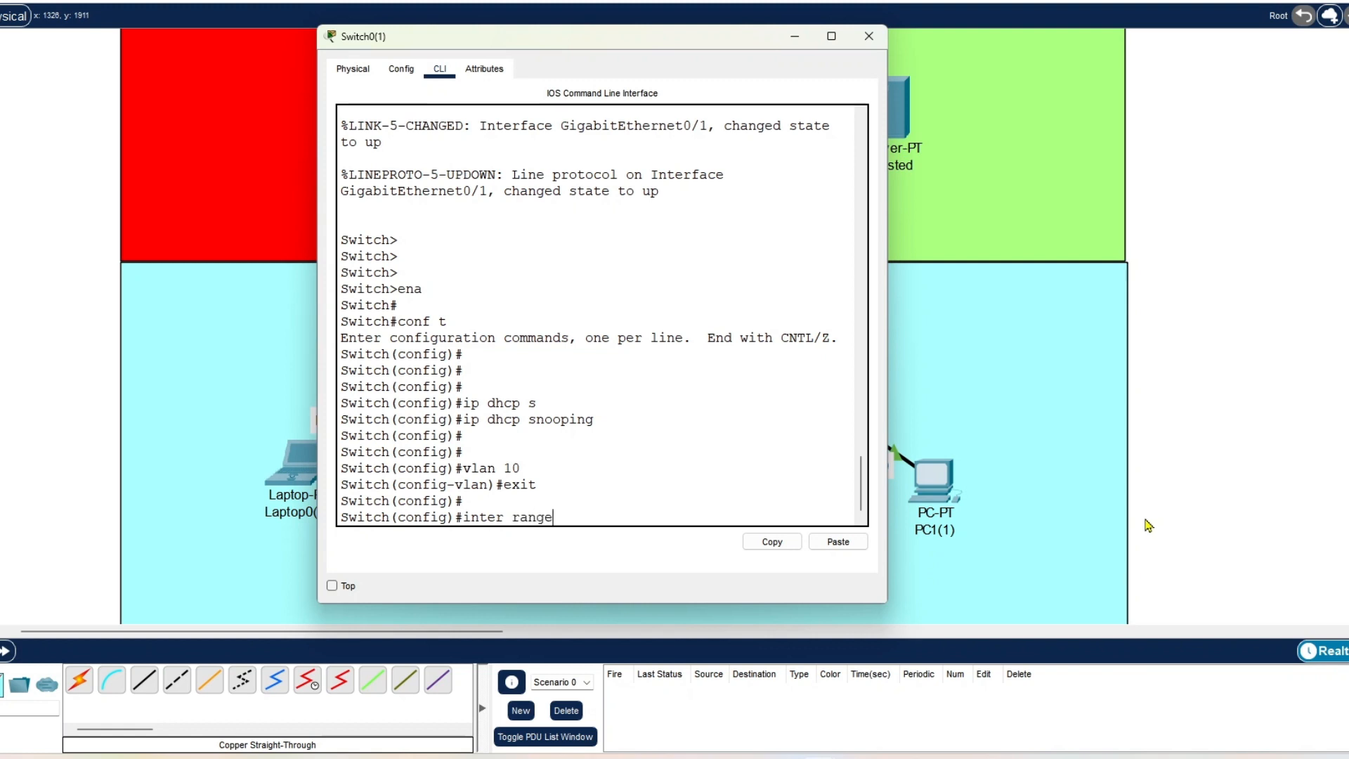
pyautogui.write(' f0/1-24')
pyautogui.press('Return')
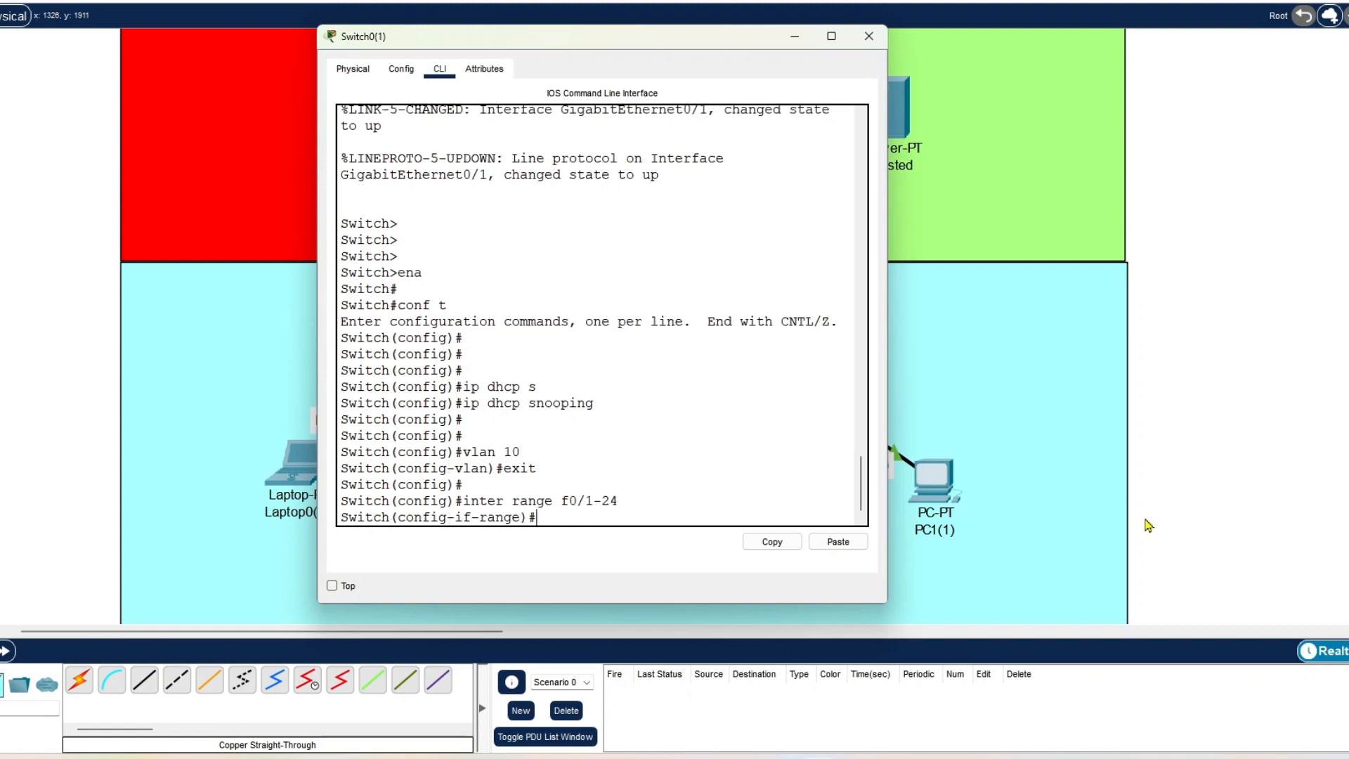
# Step: Set the port range f0/1-24 to access mode with switchport mode access
pyautogui.write('sw')
pyautogui.press('Tab')
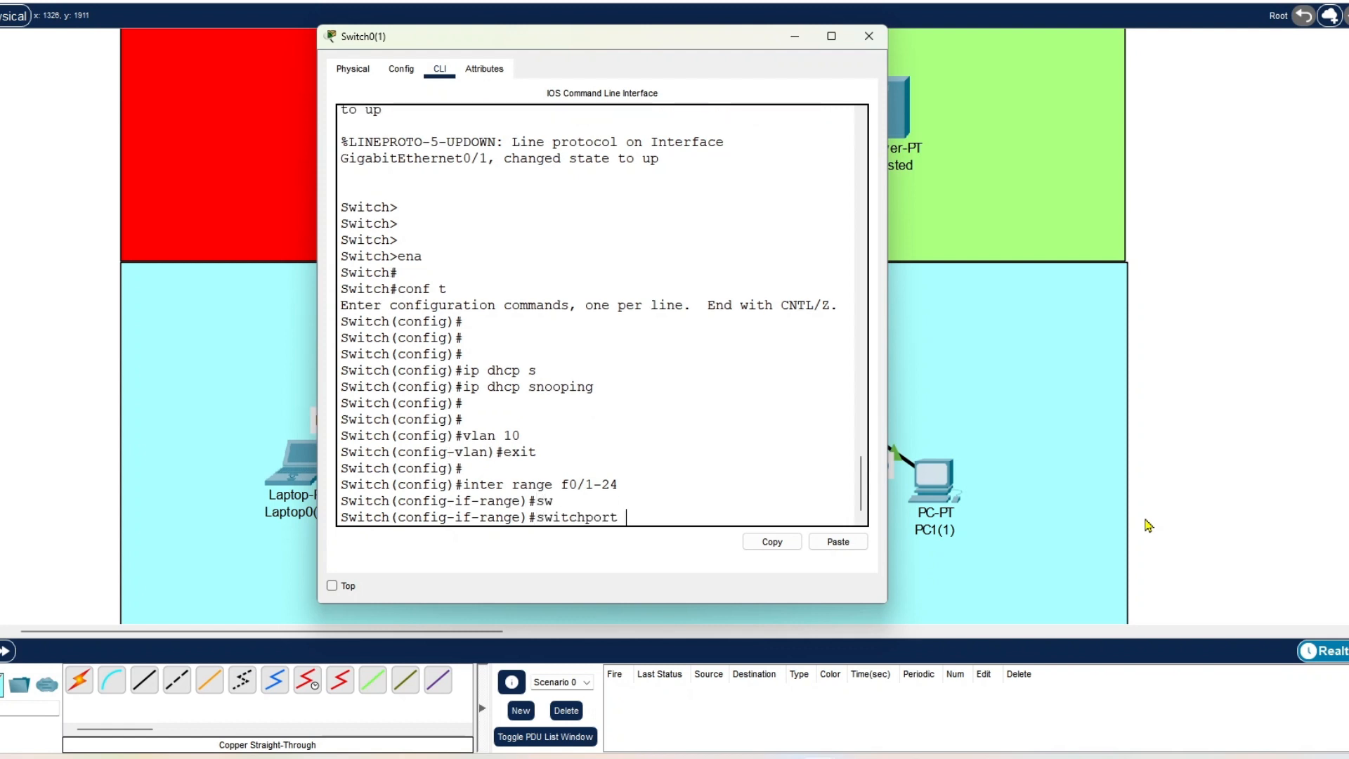
pyautogui.write('mode')
pyautogui.press('Return')
pyautogui.press('Up')
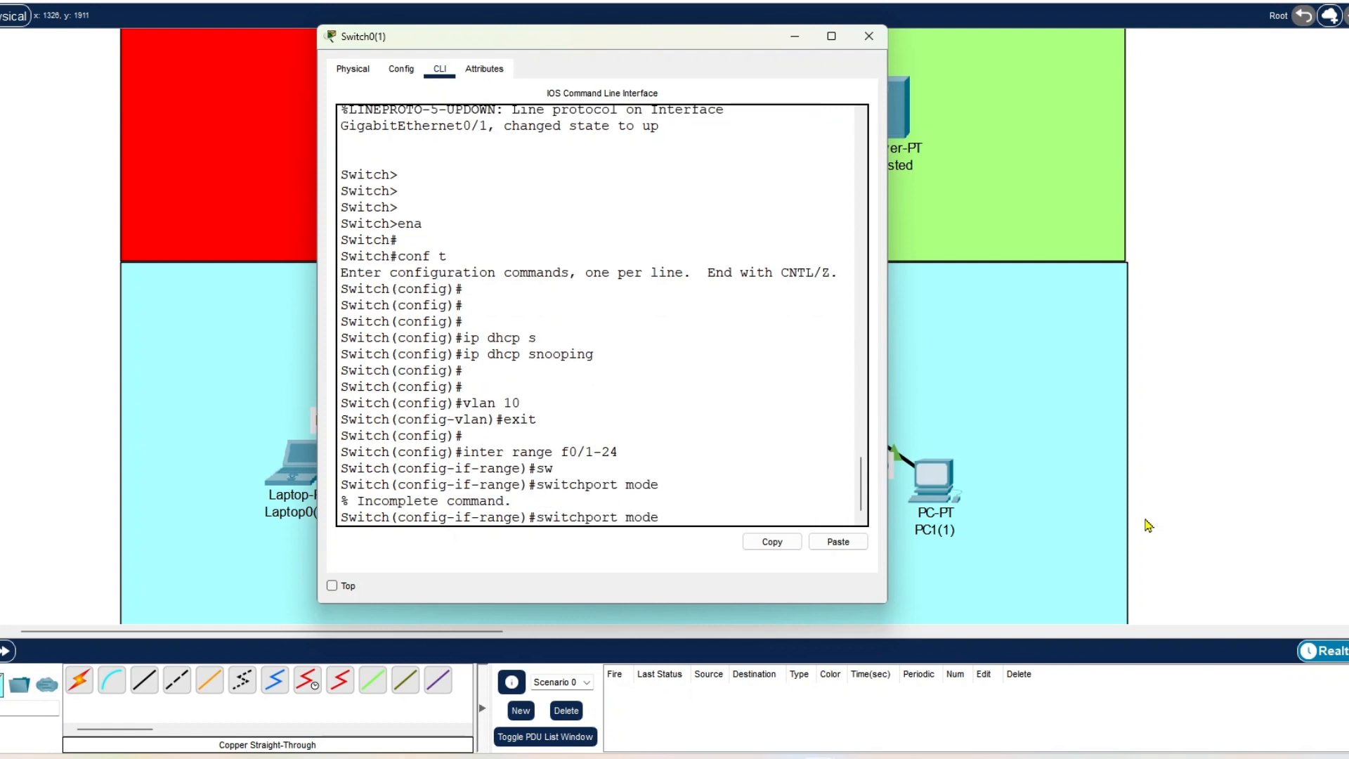
pyautogui.write('adc')
pyautogui.press('BackSpace')
pyautogui.press('BackSpace')
pyautogui.write('cc')
pyautogui.press('Tab')
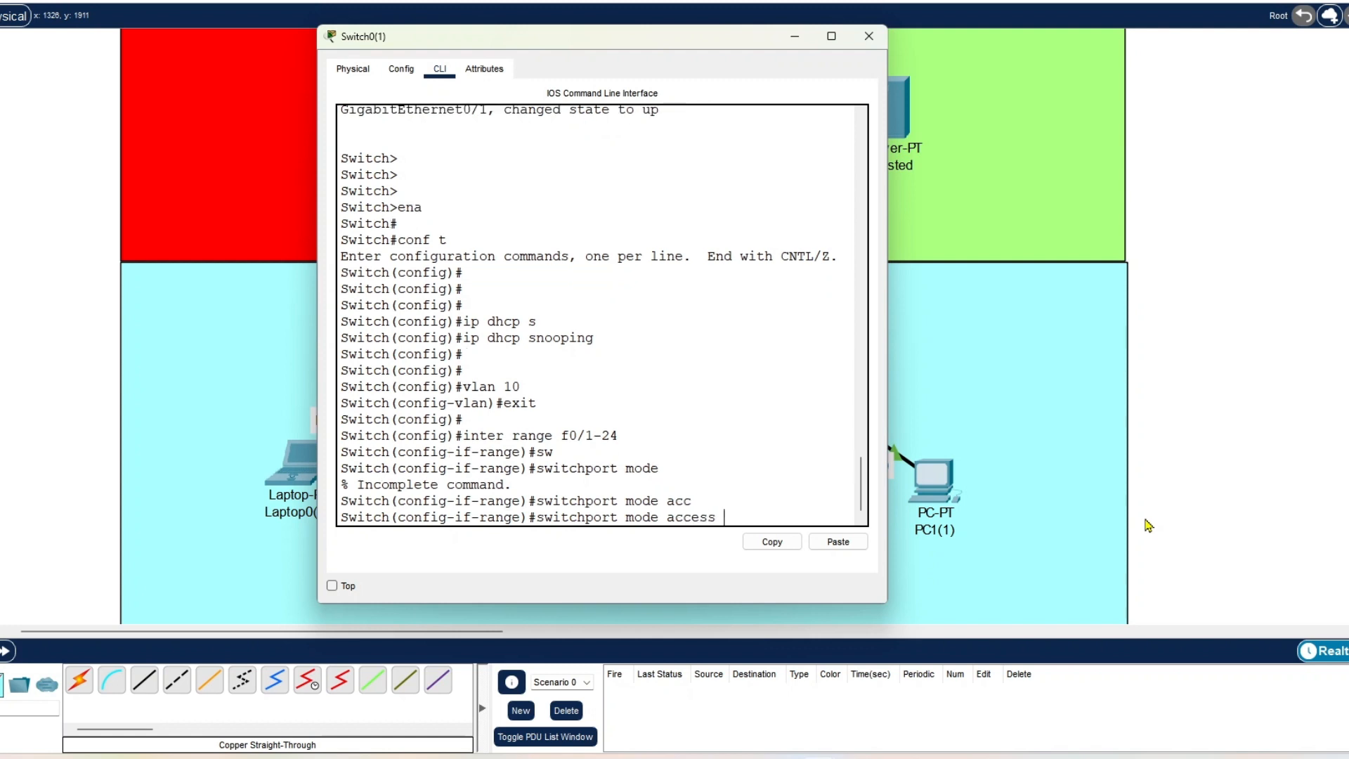
pyautogui.press('Return')
# Step: Assign the port range f0/1-24 to VLAN 10 with switchport access vlan 10
pyautogui.write('swo')
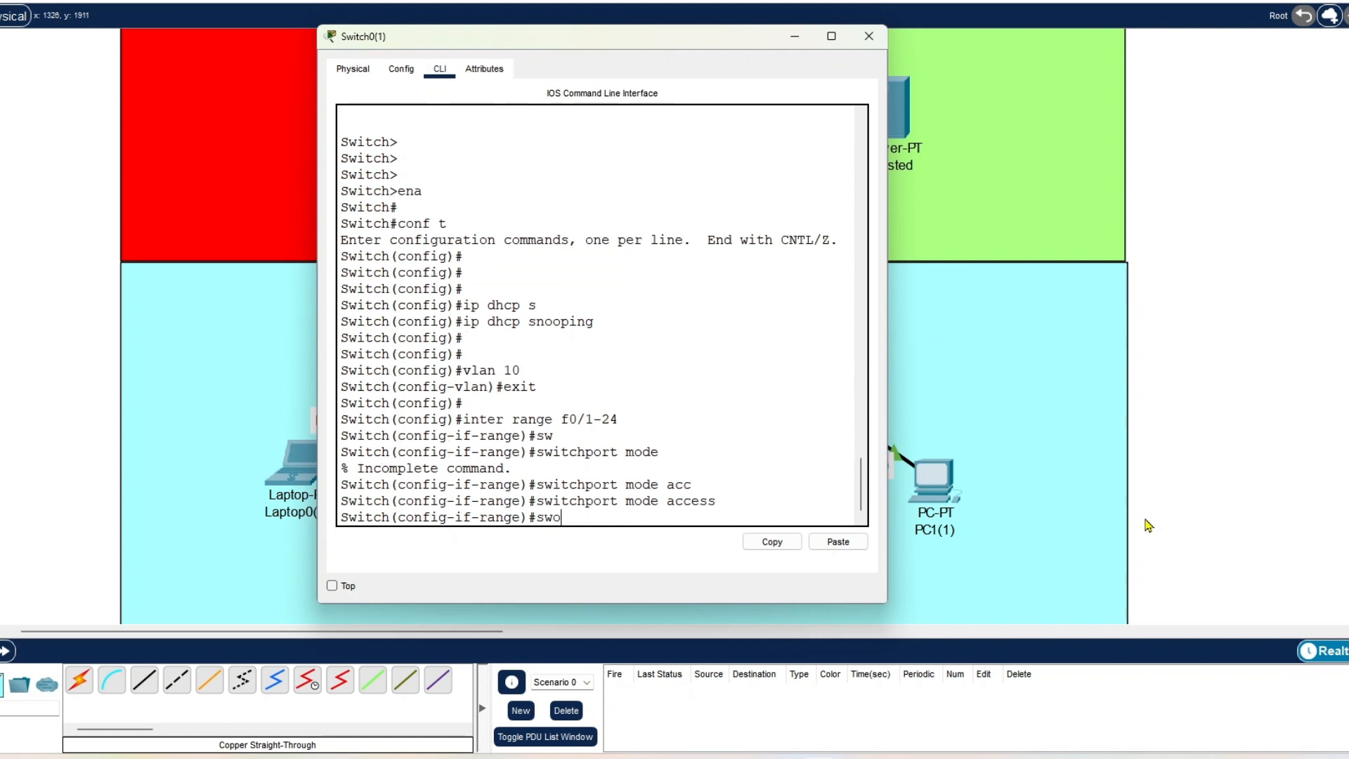
pyautogui.press('BackSpace')
pyautogui.write('it')
pyautogui.press('Tab')
pyautogui.write('acc')
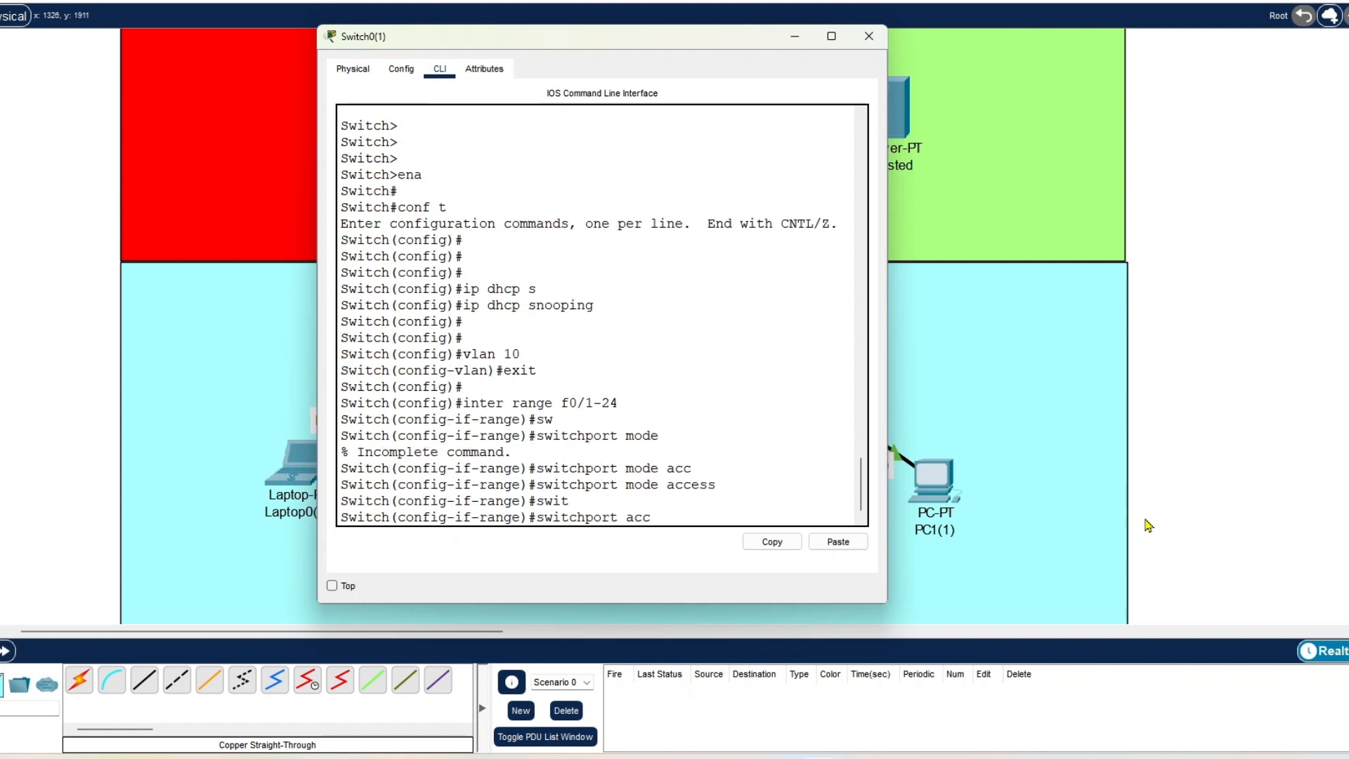
pyautogui.press('Tab')
pyautogui.write('vla')
pyautogui.press('Tab')
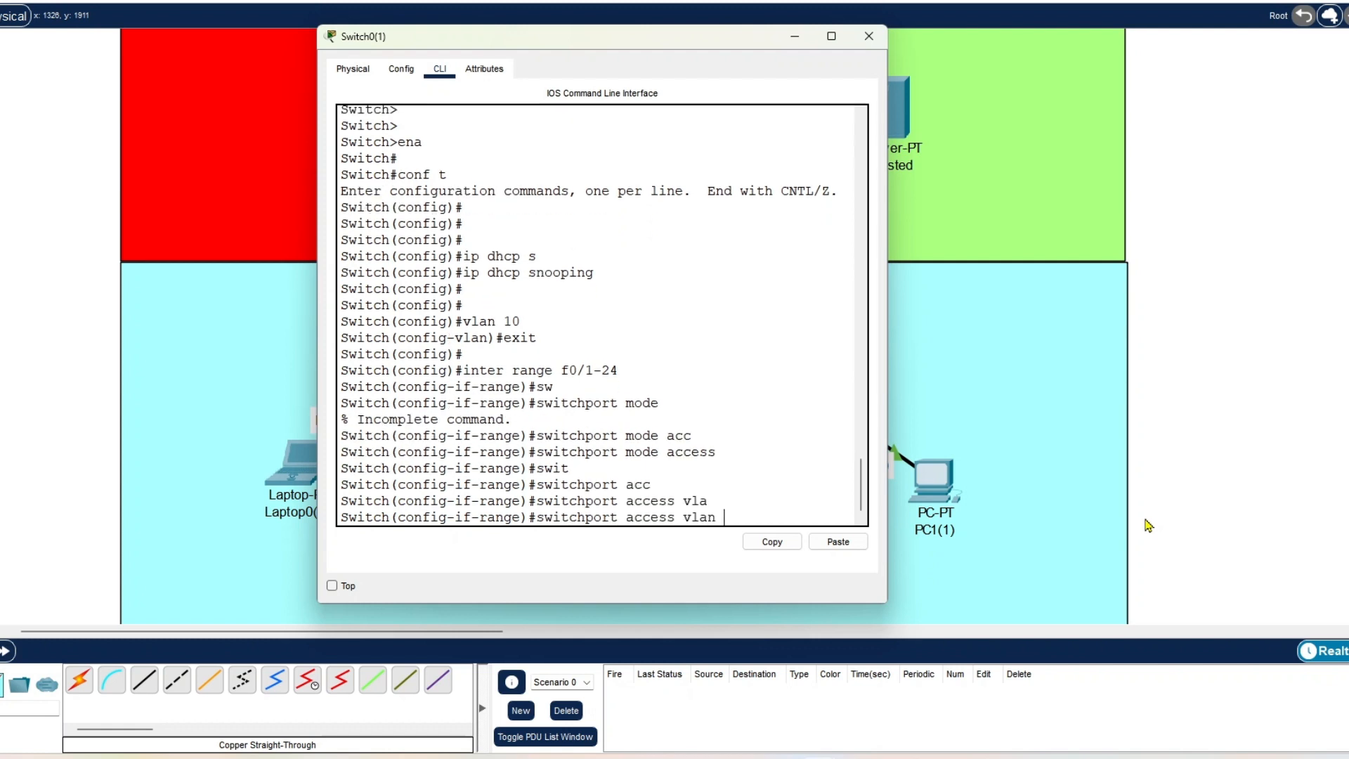
pyautogui.write('10')
pyautogui.press('Return')
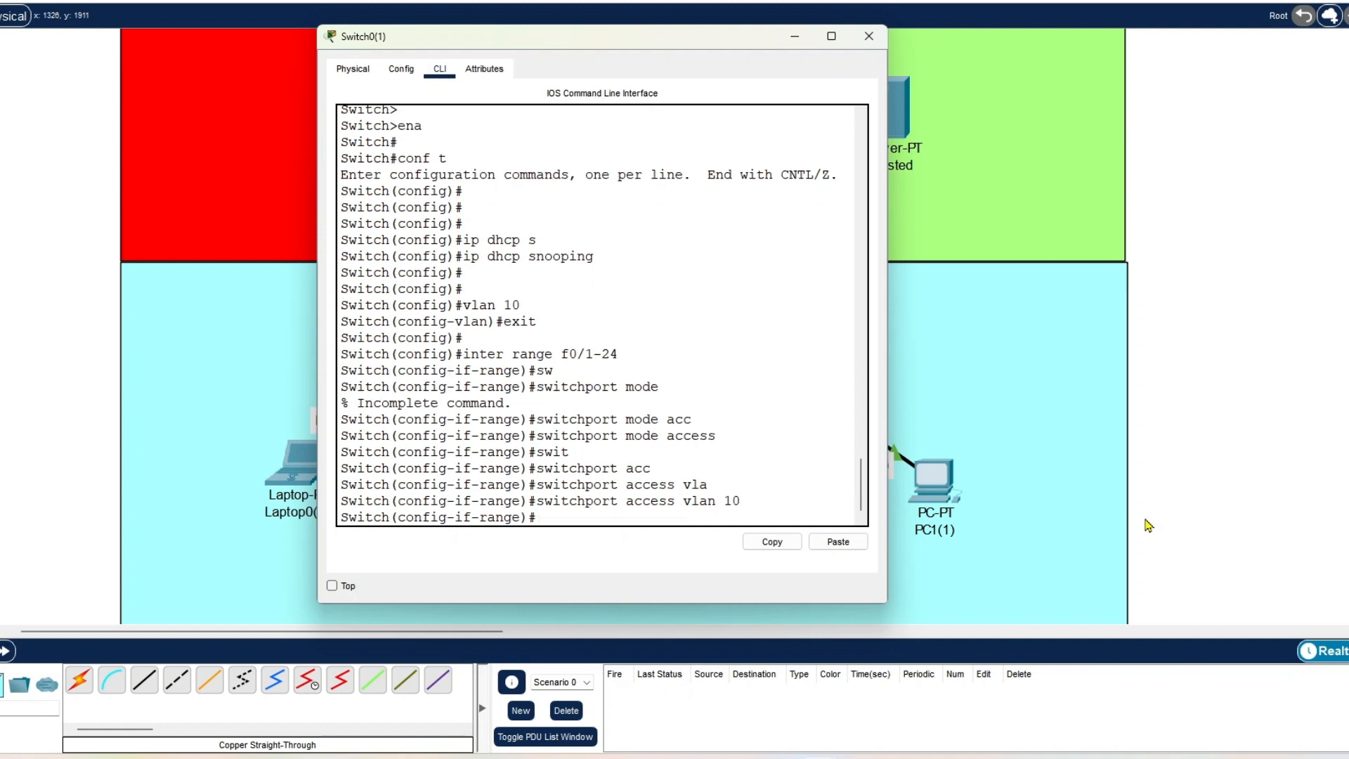
# Step: View the topology briefly, then exit the port range back to global configuration mode in the switch CLI
pyautogui.click(796, 38)
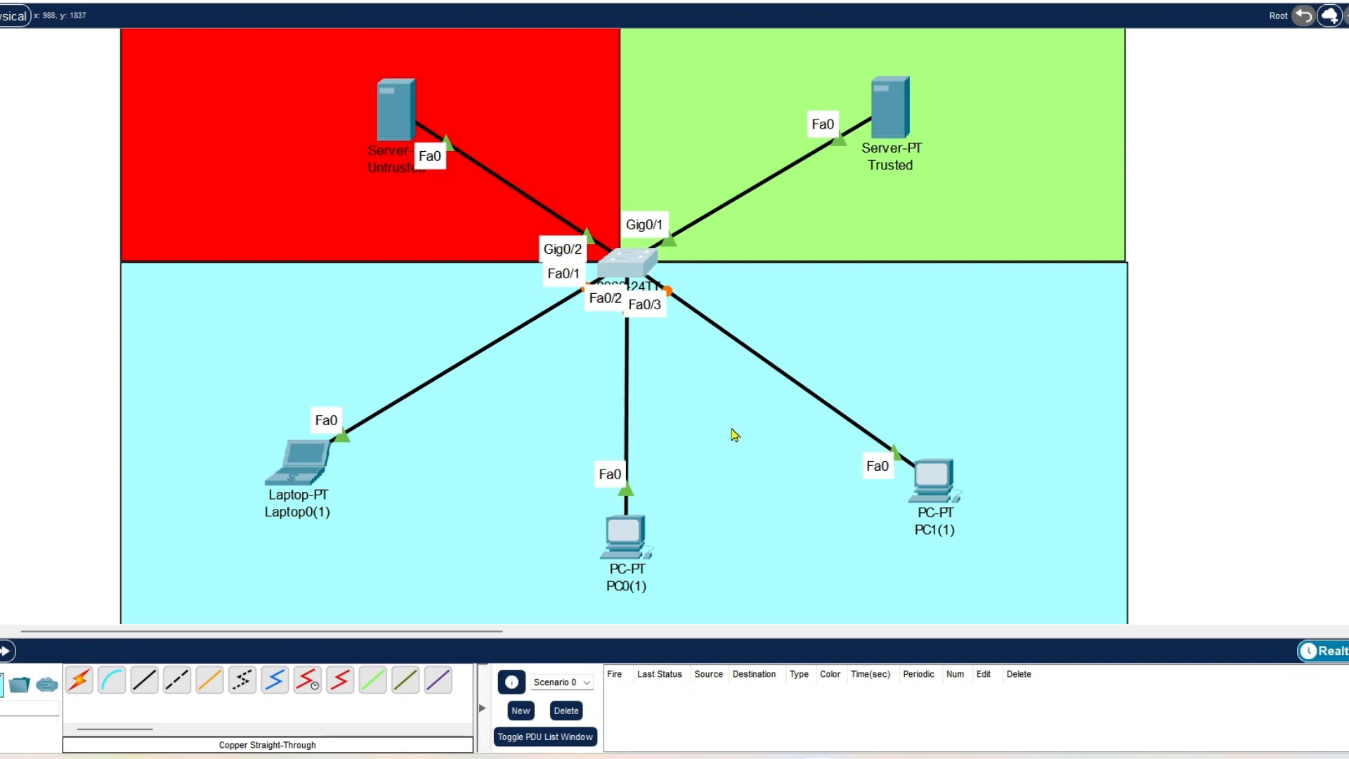
pyautogui.click(627, 270)
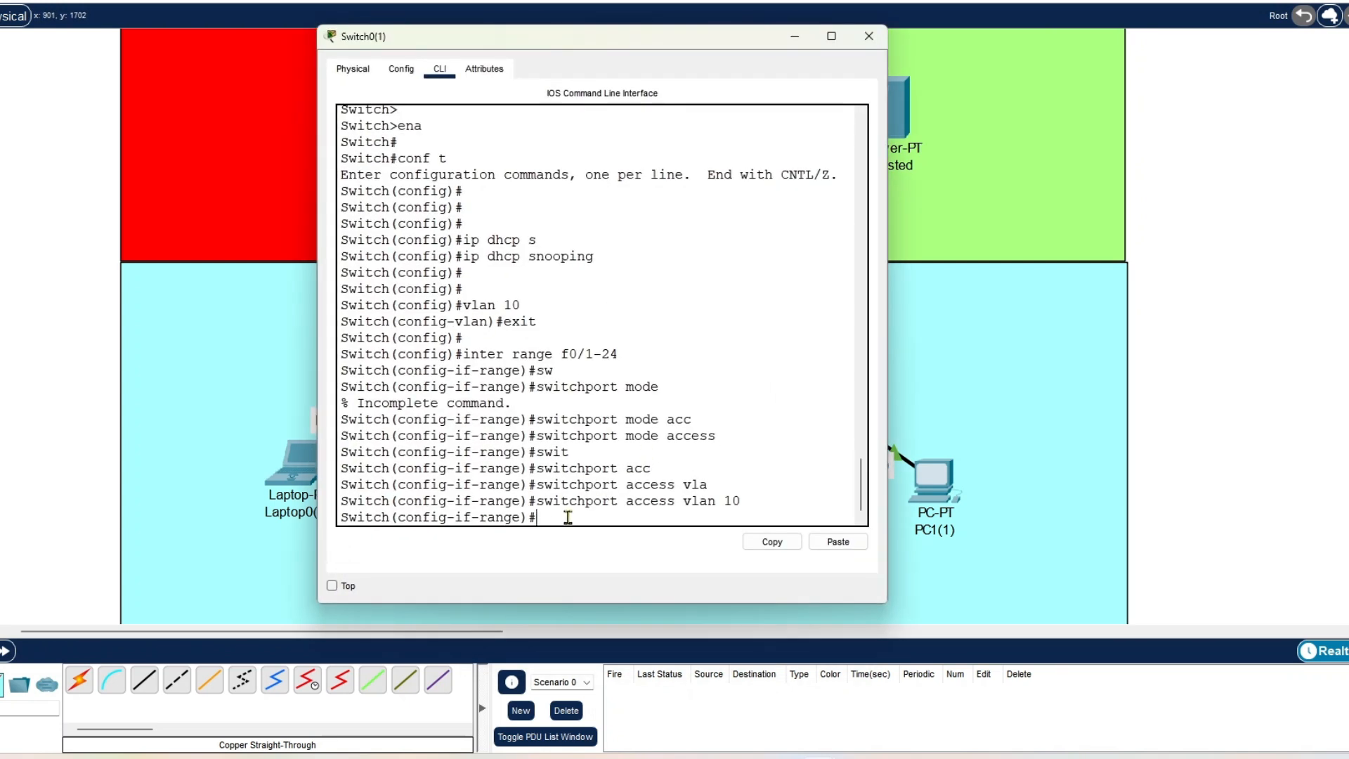
pyautogui.click(566, 514)
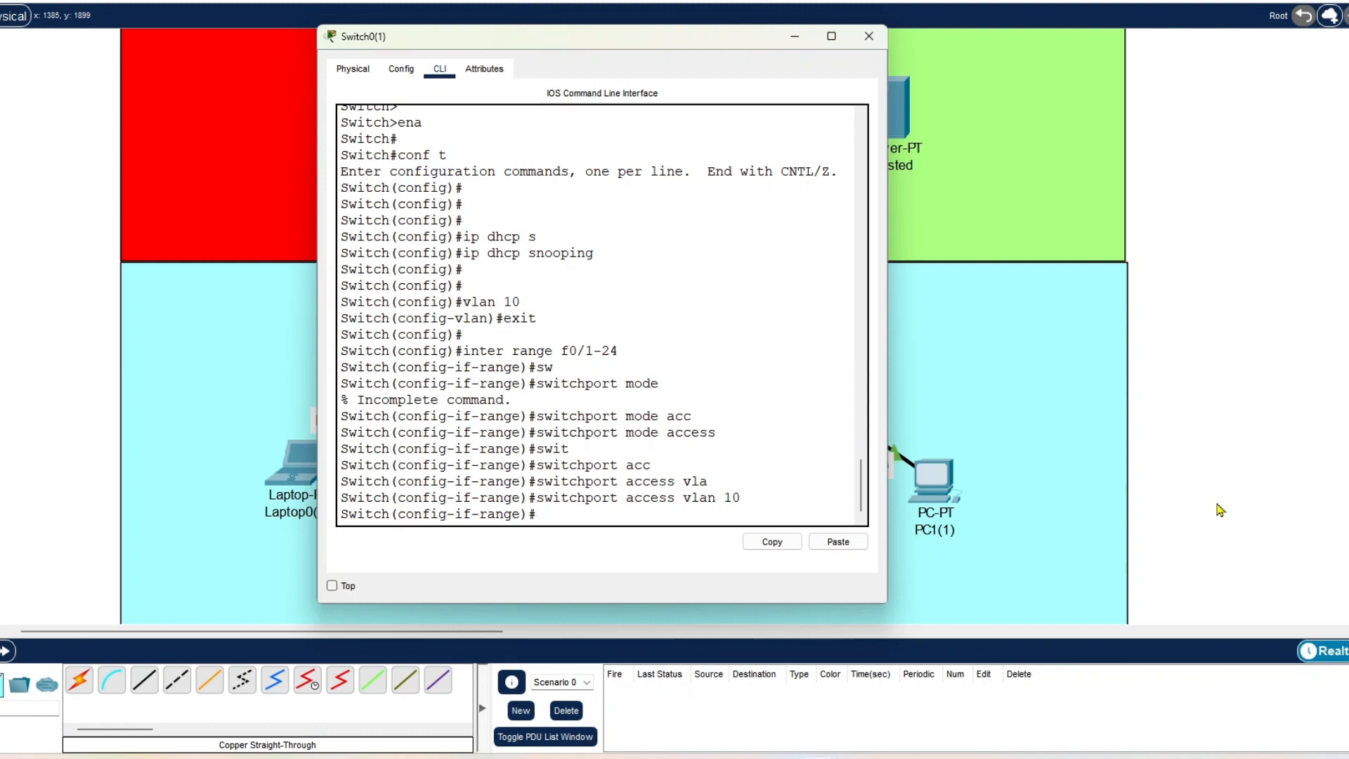
pyautogui.write('inte')
pyautogui.press('BackSpace')
pyautogui.press('BackSpace')
pyautogui.write('exit')
pyautogui.press('Return')
pyautogui.press('Return')
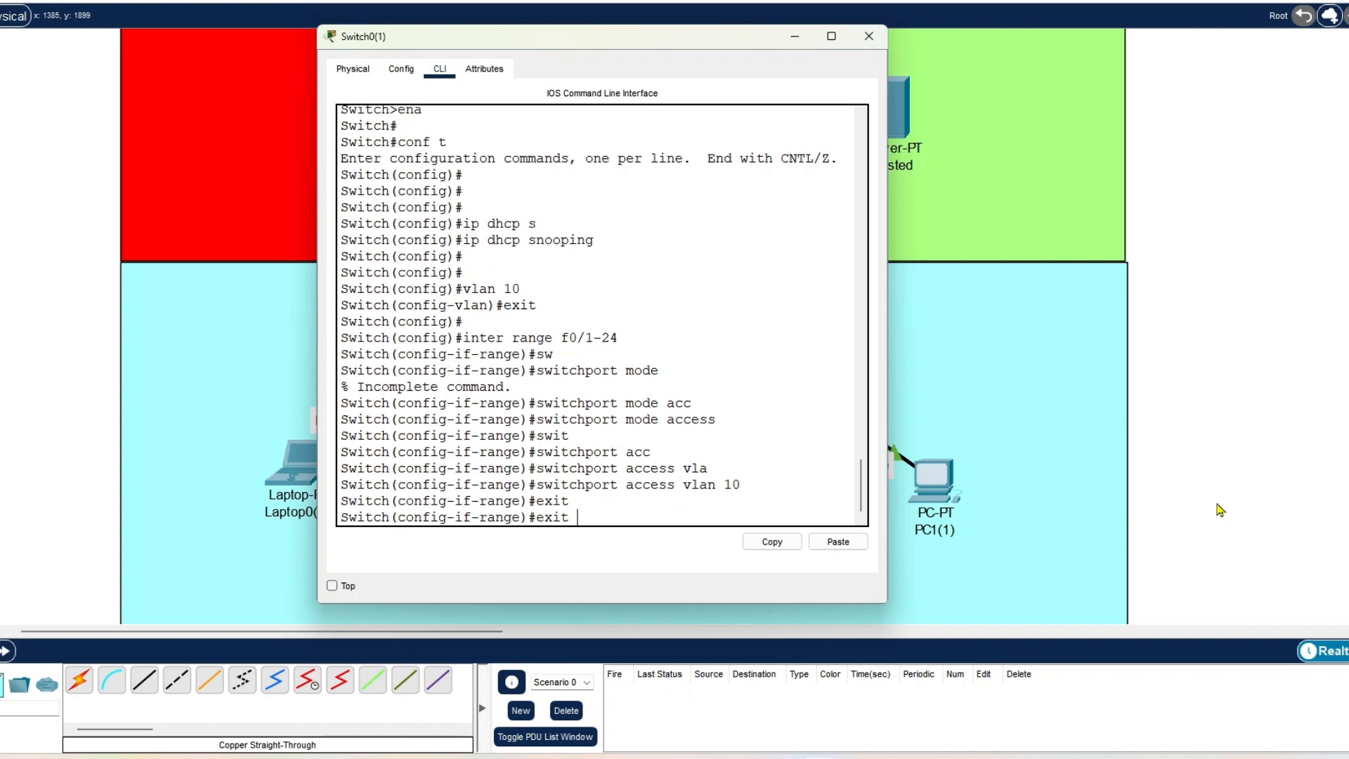
# Step: Enter the configuration of interface g0/1 and set the port to access mode
pyautogui.write('inter g0')
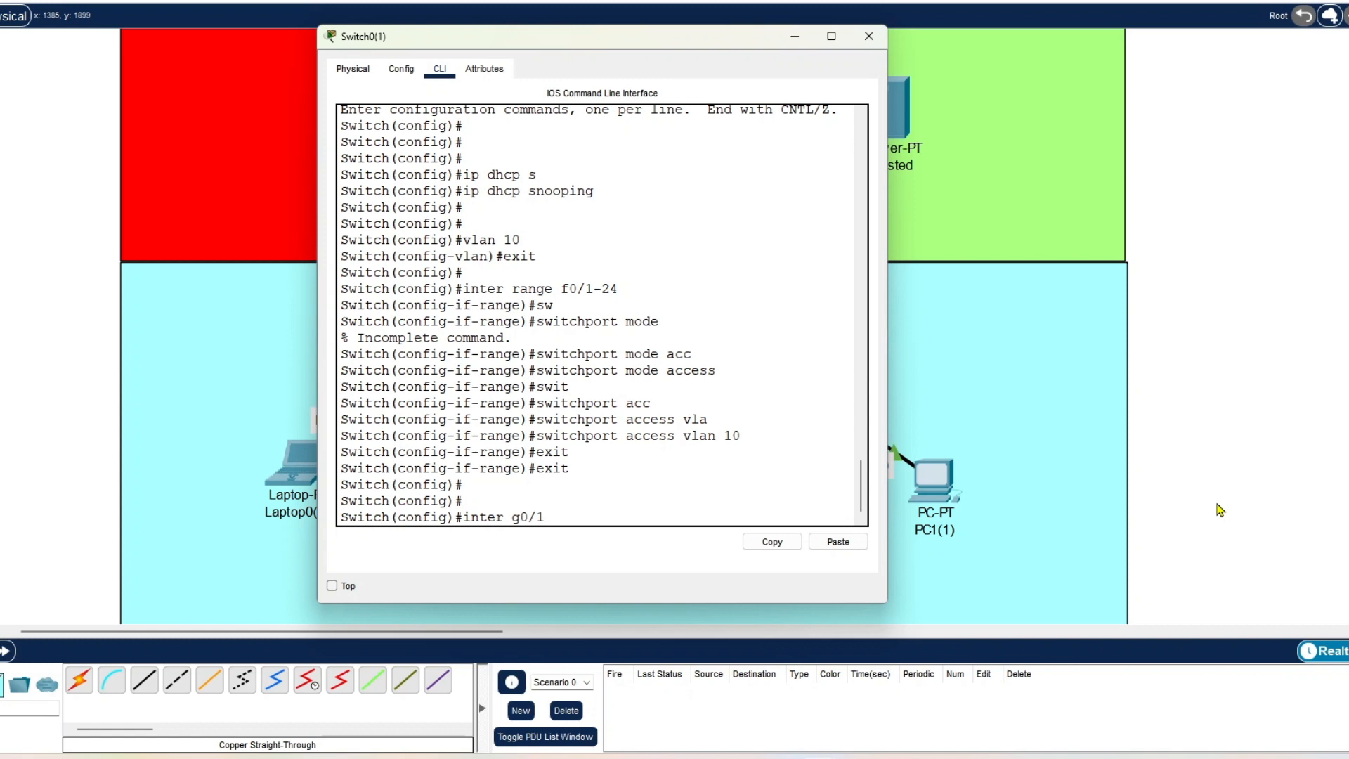
pyautogui.write('/1')
pyautogui.press('Return')
pyautogui.write('sw')
pyautogui.press('Tab')
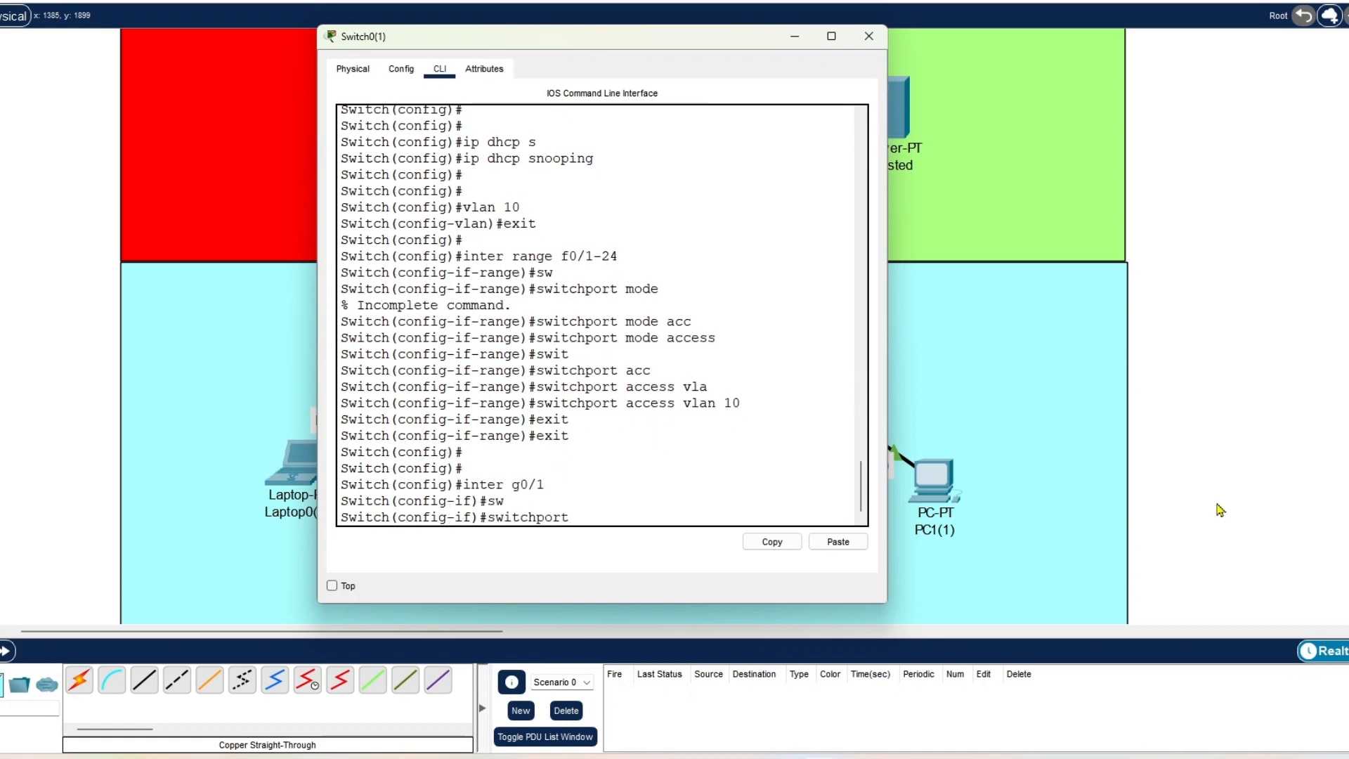
pyautogui.write('mode')
pyautogui.press('Tab')
pyautogui.write('acc')
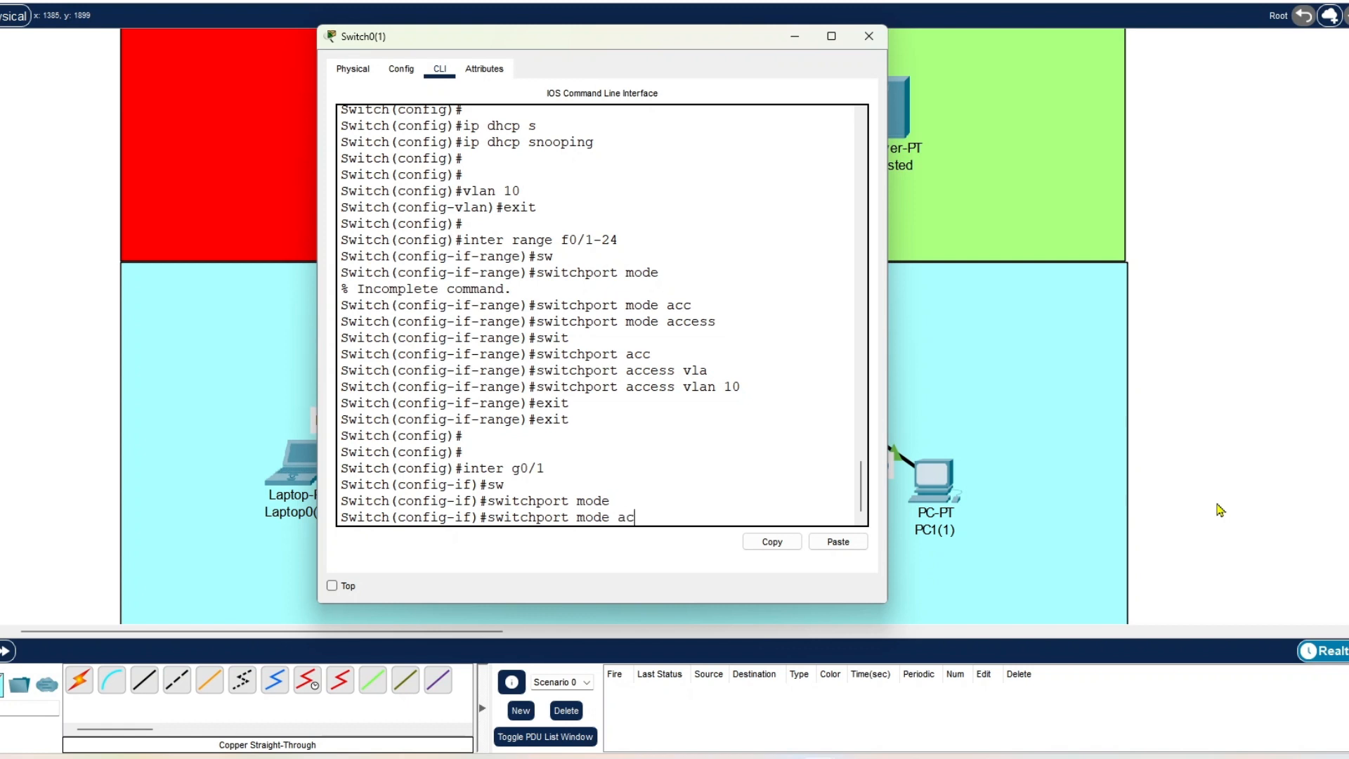
pyautogui.press('Tab')
pyautogui.press('Return')
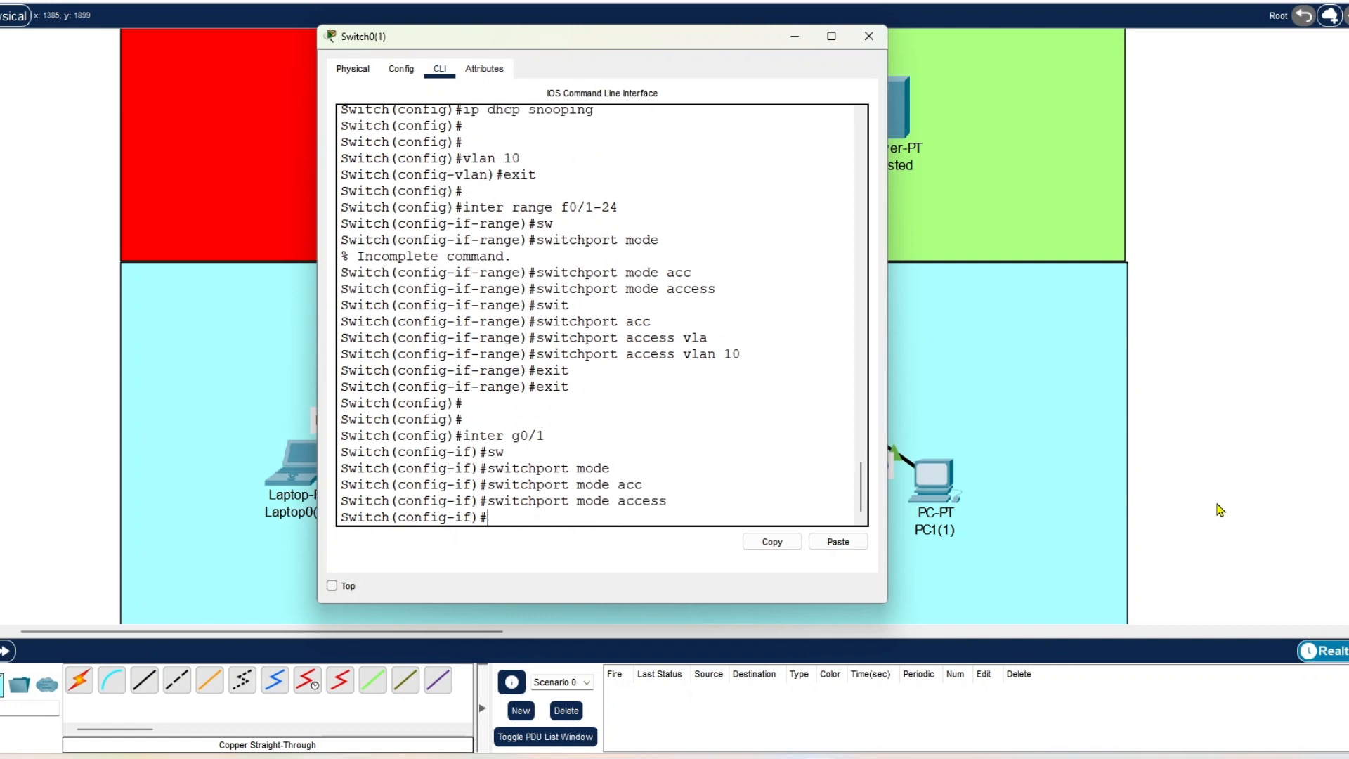
# Step: Assign interface g0/1 to VLAN 10 with switchport access vlan 10
pyautogui.write('sw')
pyautogui.press('Tab')
pyautogui.write('acc')
pyautogui.press('Tab')
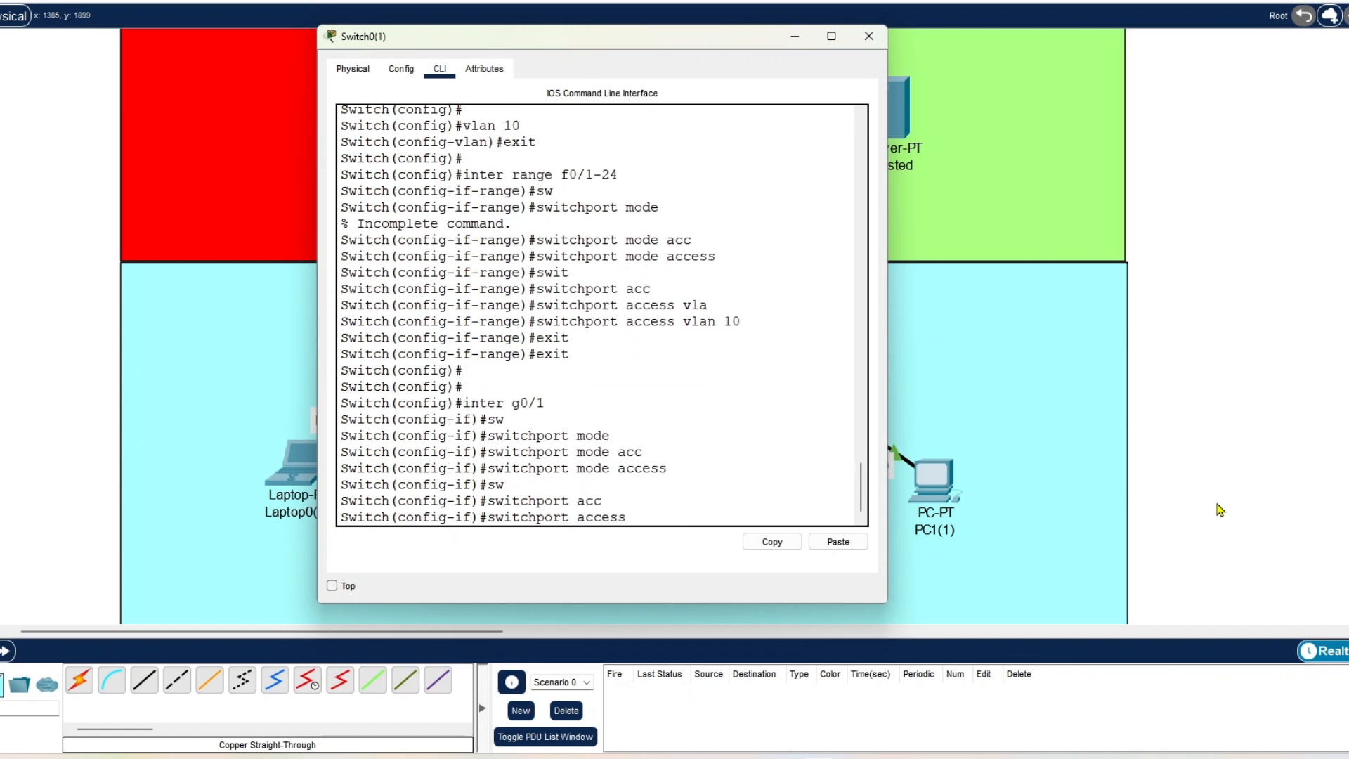
pyautogui.write('vlan 10')
pyautogui.press('Return')
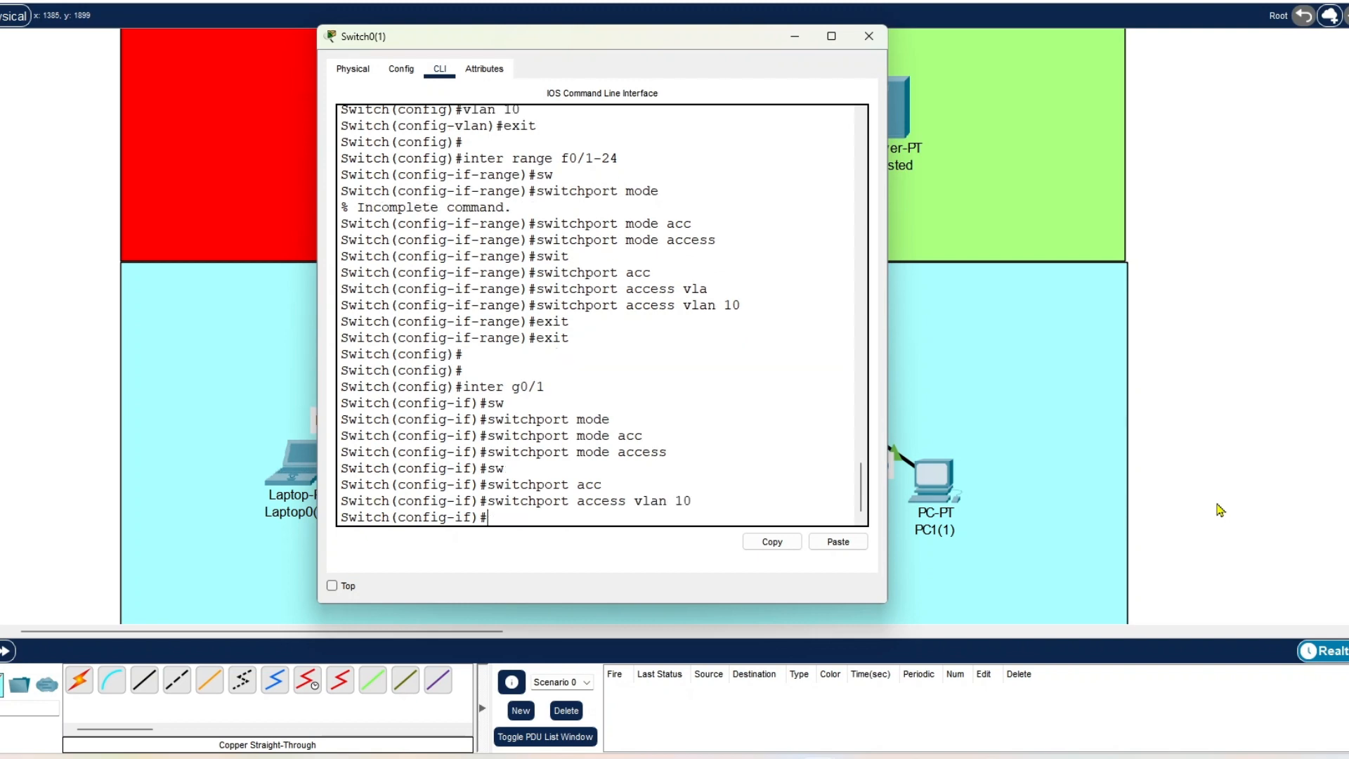
# Step: Check the server links in the topology, then enter interface g0/2 in the switch CLI and set it to access mode
pyautogui.click(794, 36)
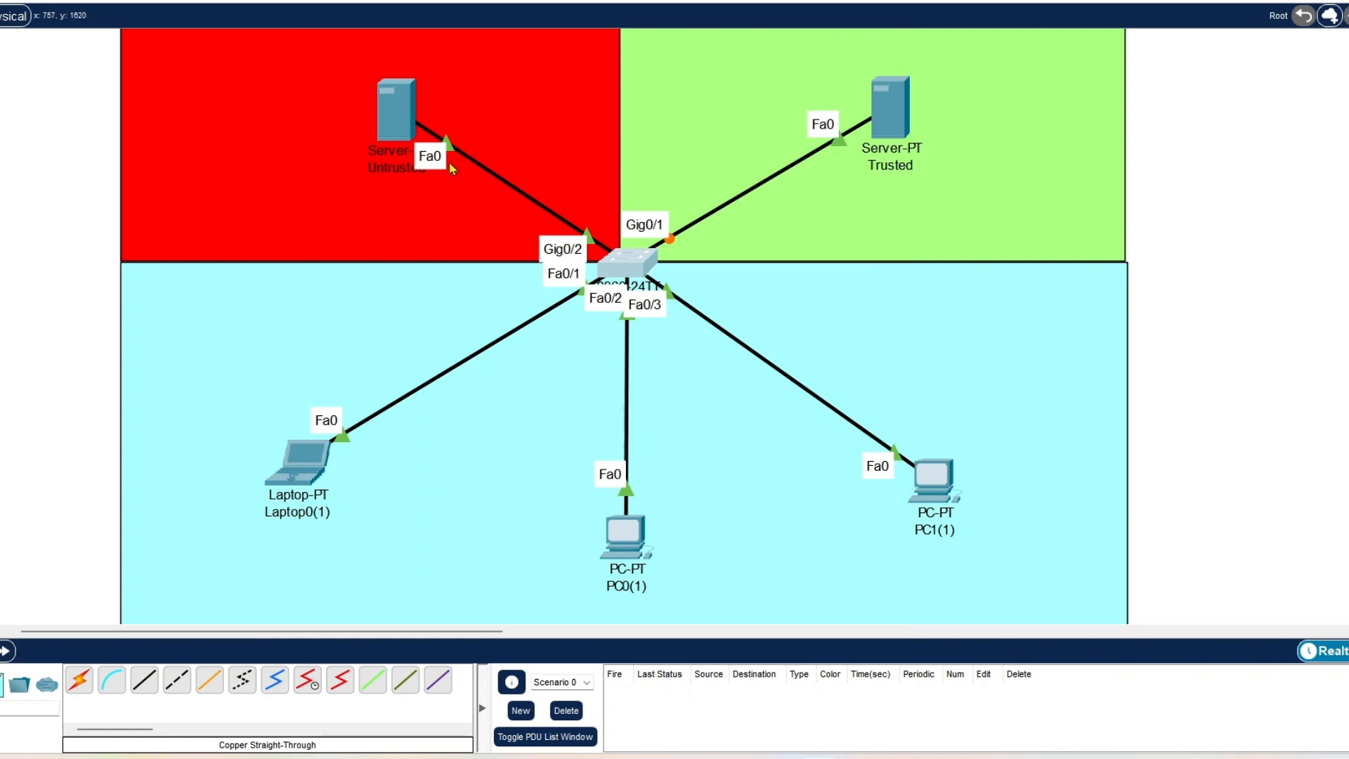
pyautogui.click(645, 262)
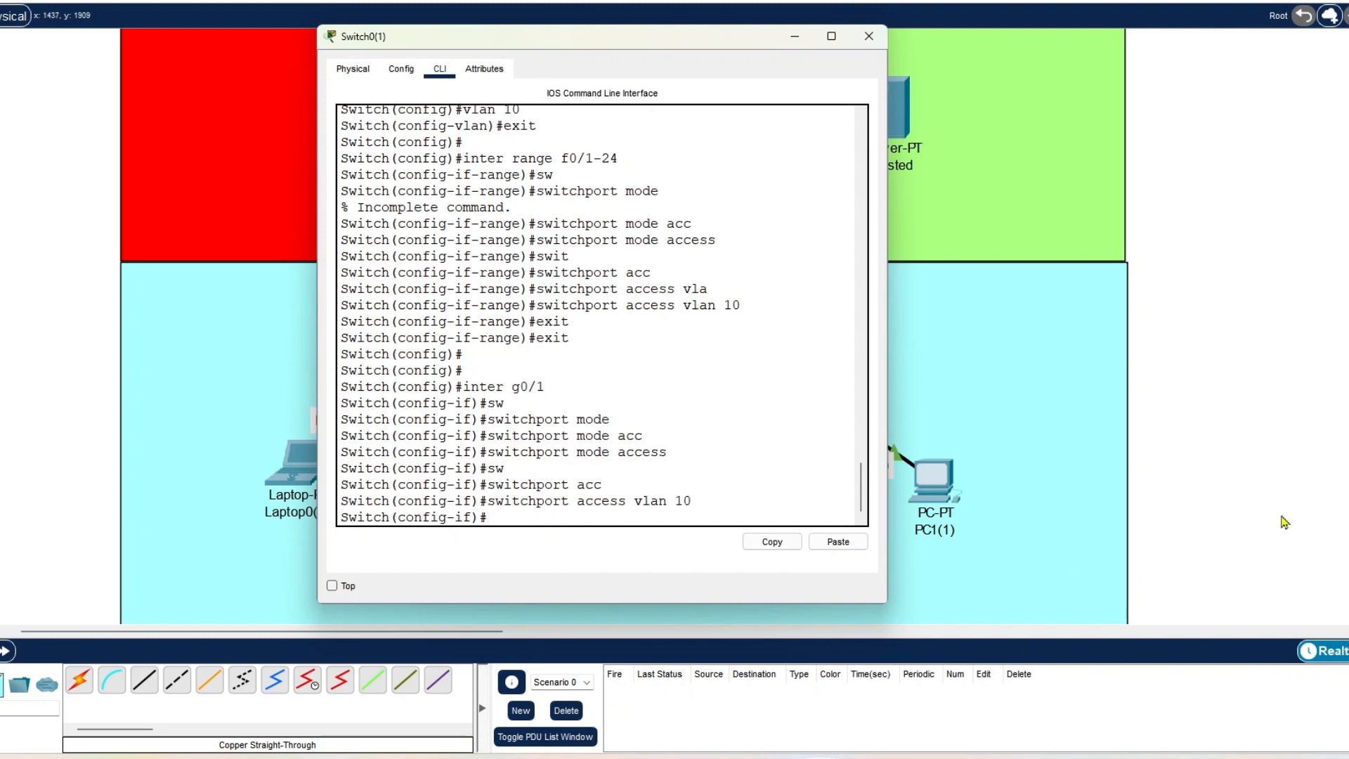
pyautogui.press('Up')
pyautogui.press('Up')
pyautogui.press('Up')
pyautogui.press('BackSpace')
pyautogui.write('2')
pyautogui.press('Return')
pyautogui.press('Up')
pyautogui.press('Up')
pyautogui.press('Up')
pyautogui.press('Up')
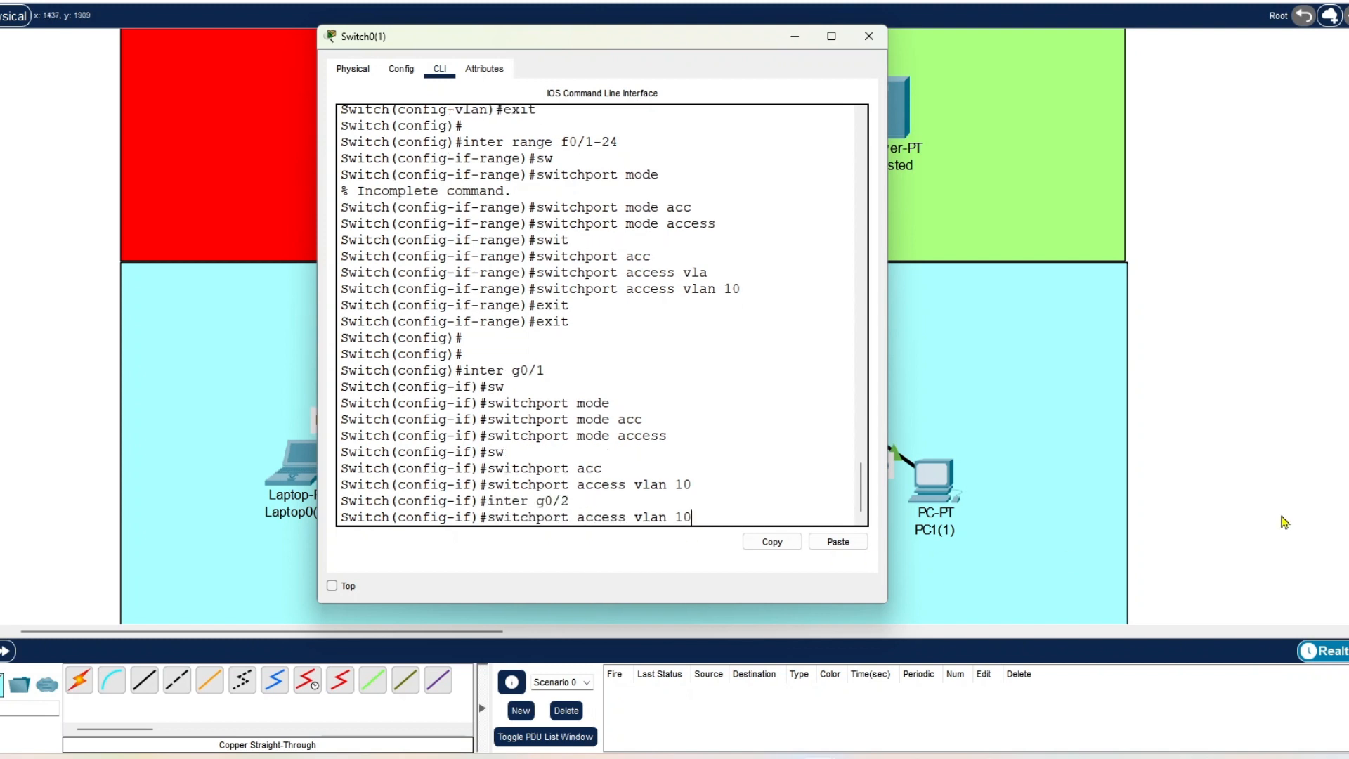
pyautogui.press('Return')
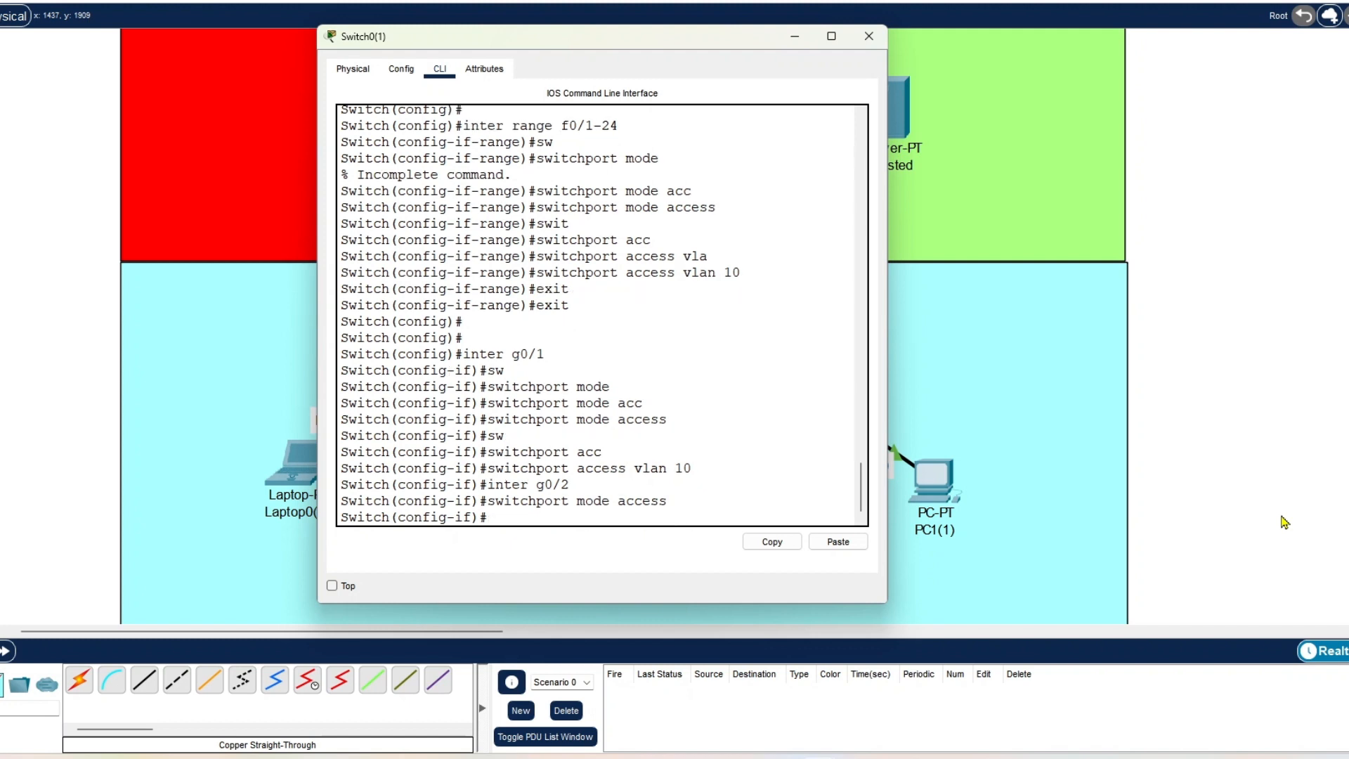
# Step: Assign interface g0/2 to VLAN 10 and close the switch window
pyautogui.press('Up')
pyautogui.press('Up')
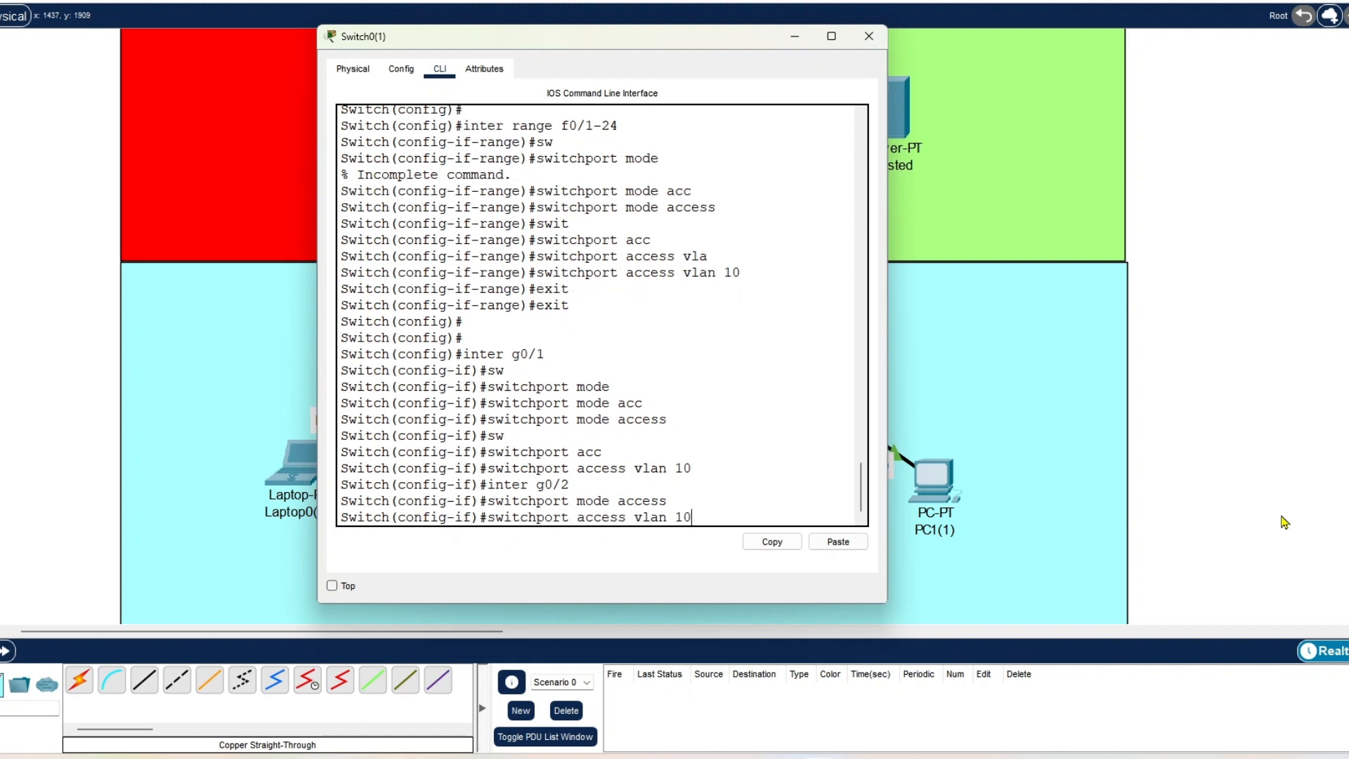
pyautogui.press('Return')
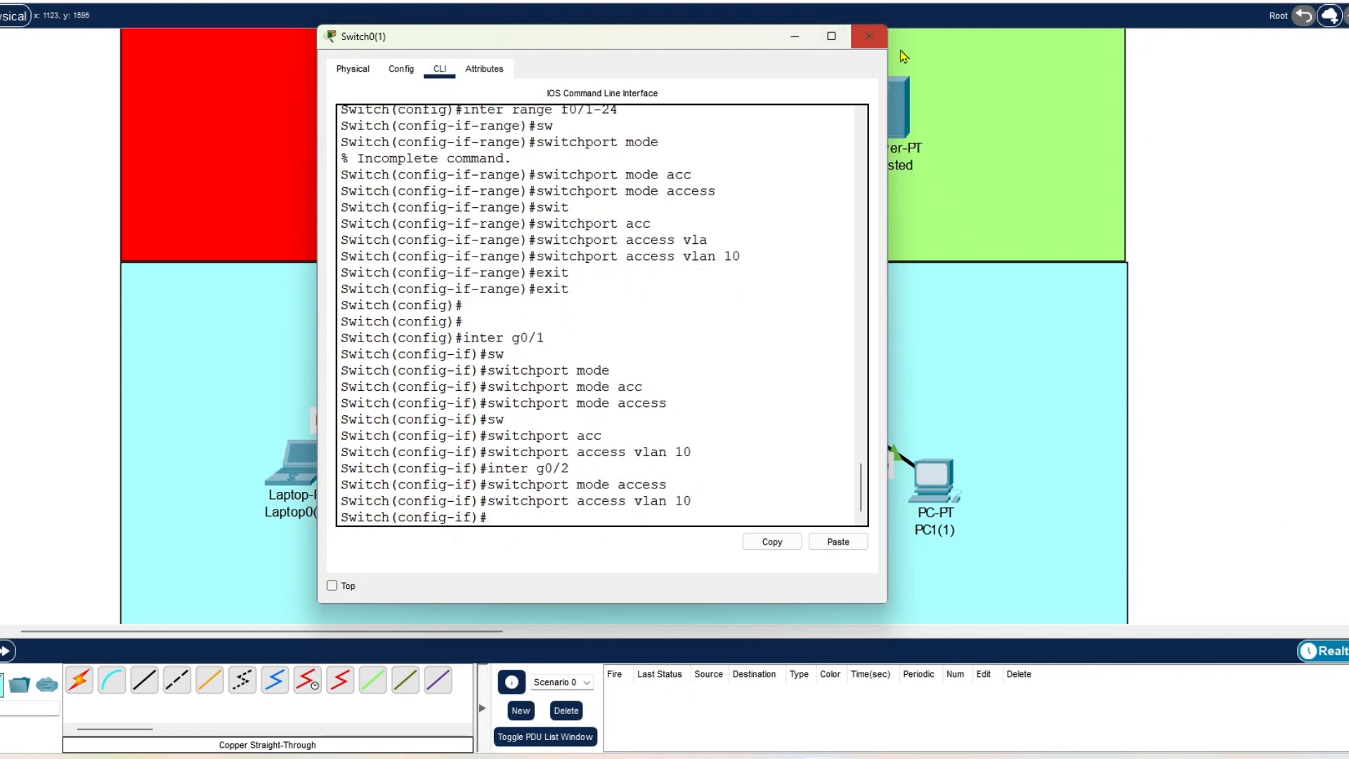
pyautogui.click(868, 35)
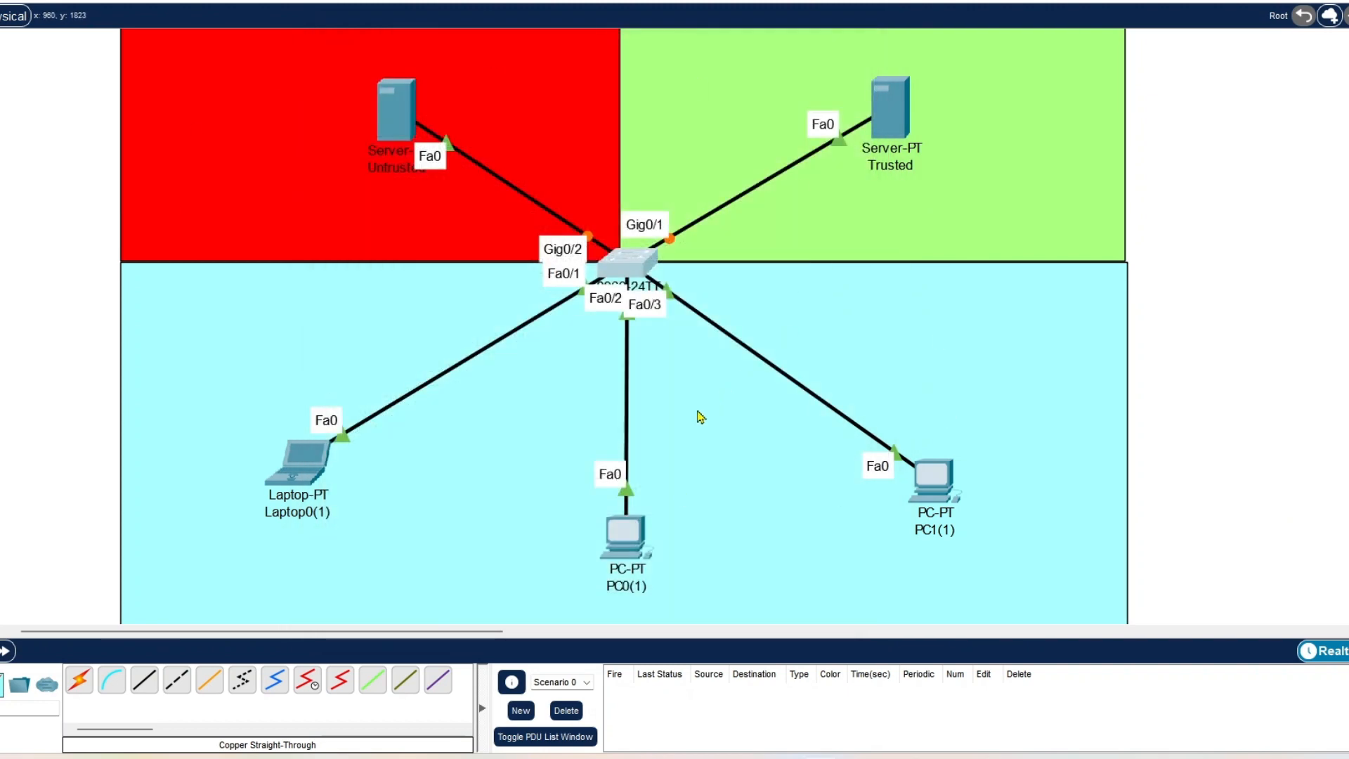
# Step: Leave the g0/2 interface configuration in the switch CLI with exit, returning to global configuration mode, and dismiss the switch window
pyautogui.click(623, 266)
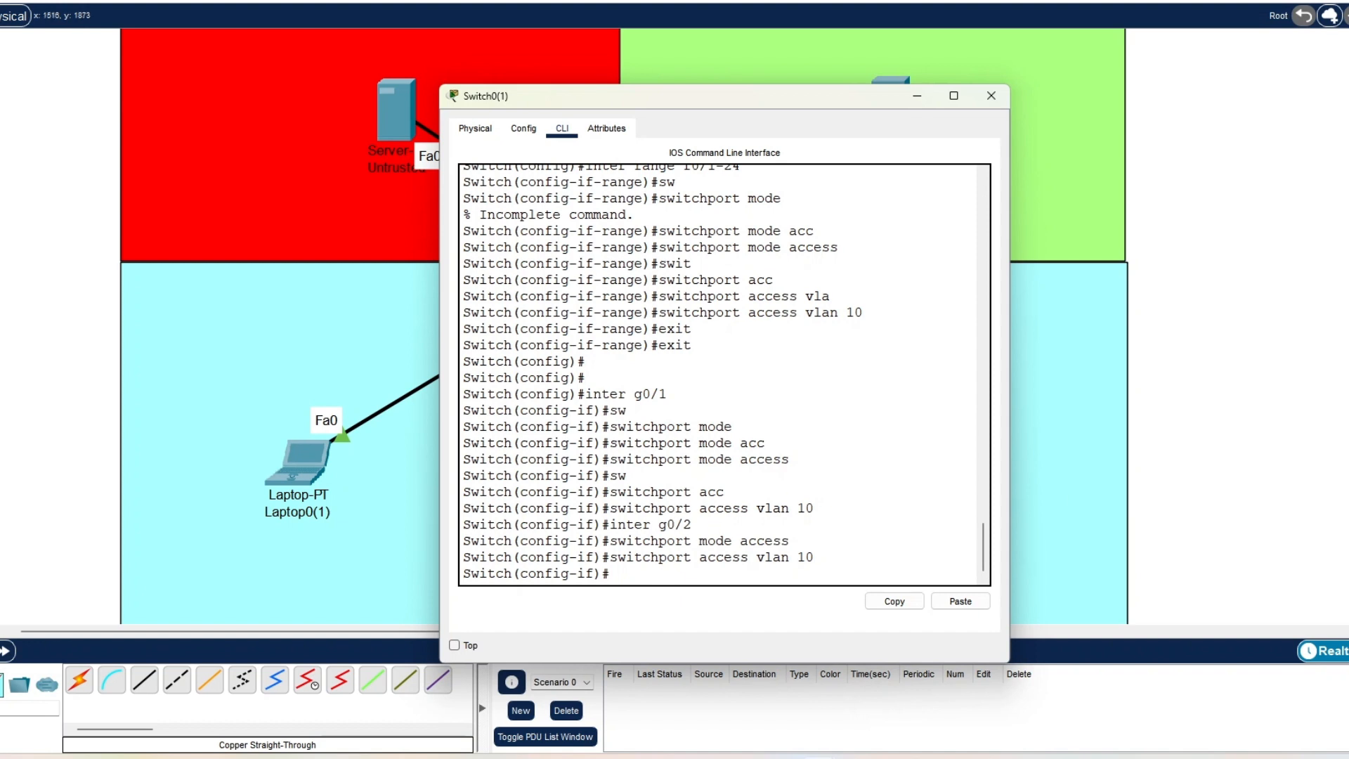
pyautogui.write('exit')
pyautogui.press('Return')
pyautogui.press('Return')
pyautogui.press('Return')
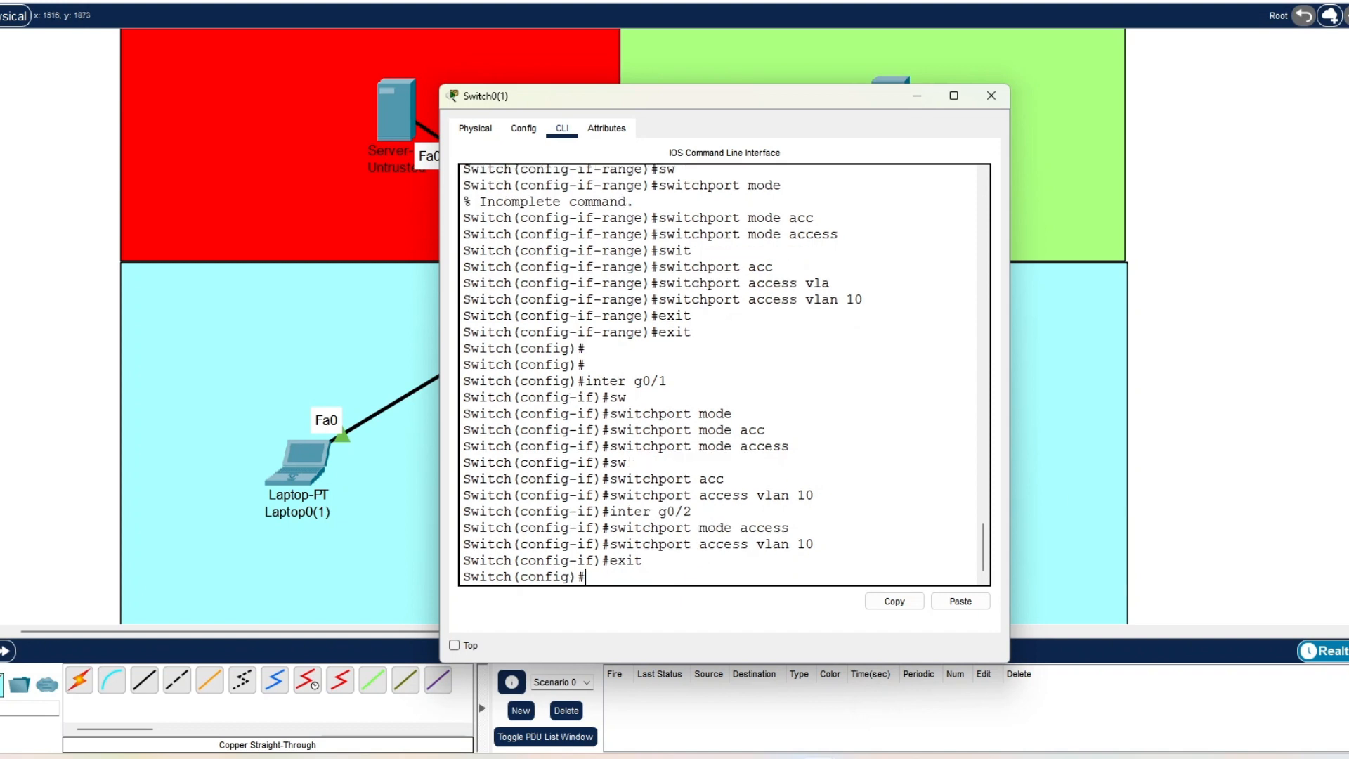
pyautogui.click(1265, 405)
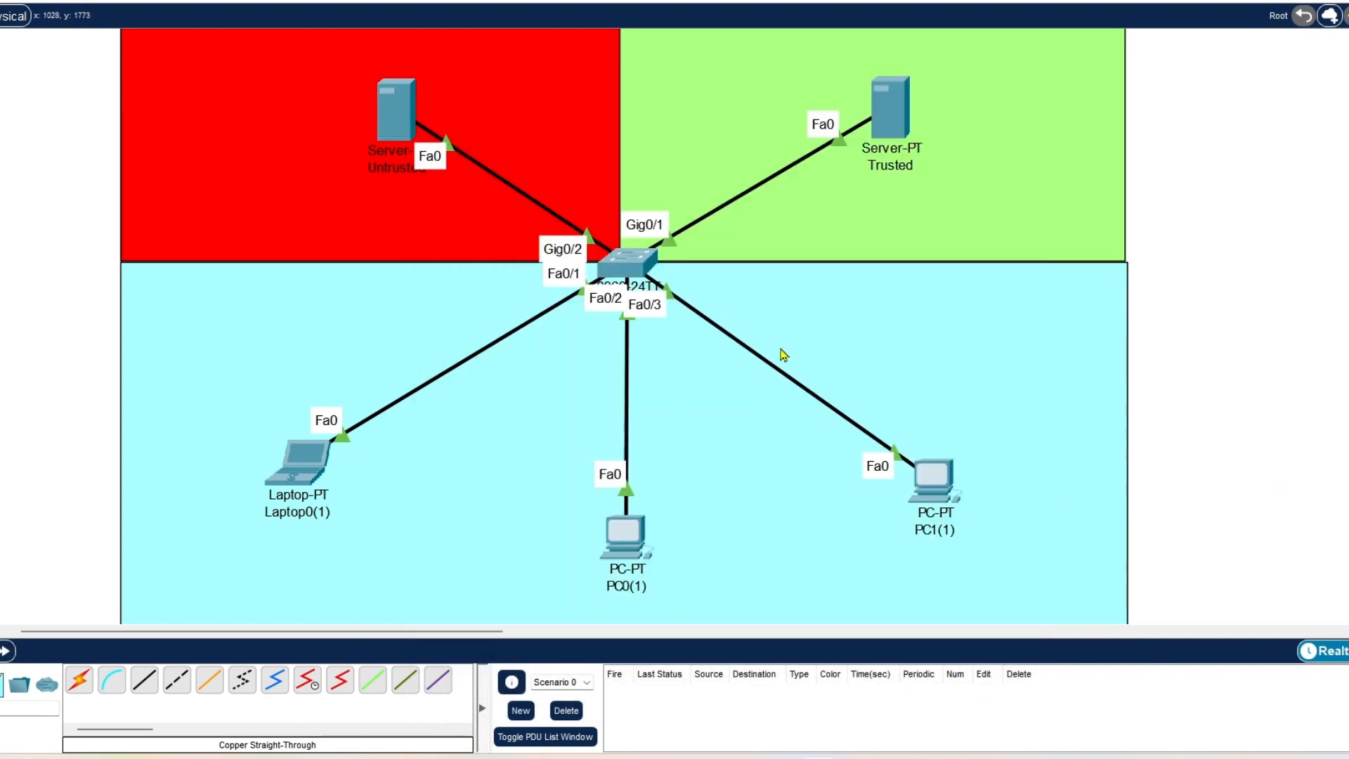
# Step: List the ip dhcp and ip dhcp snooping options in the switch CLI, then enable snooping with ip dhcp snooping vlan 10
pyautogui.click(638, 271)
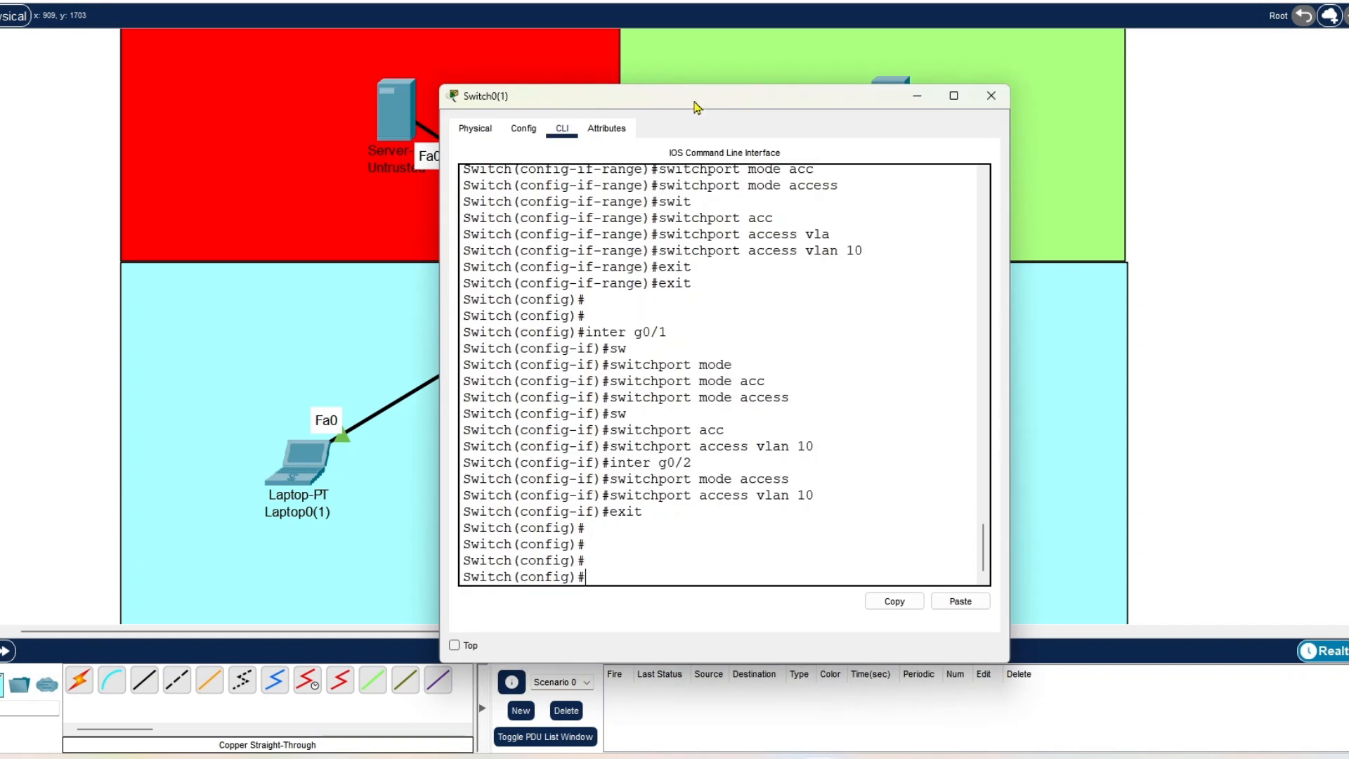
pyautogui.moveTo(697, 101); pyautogui.dragTo(628, 38)
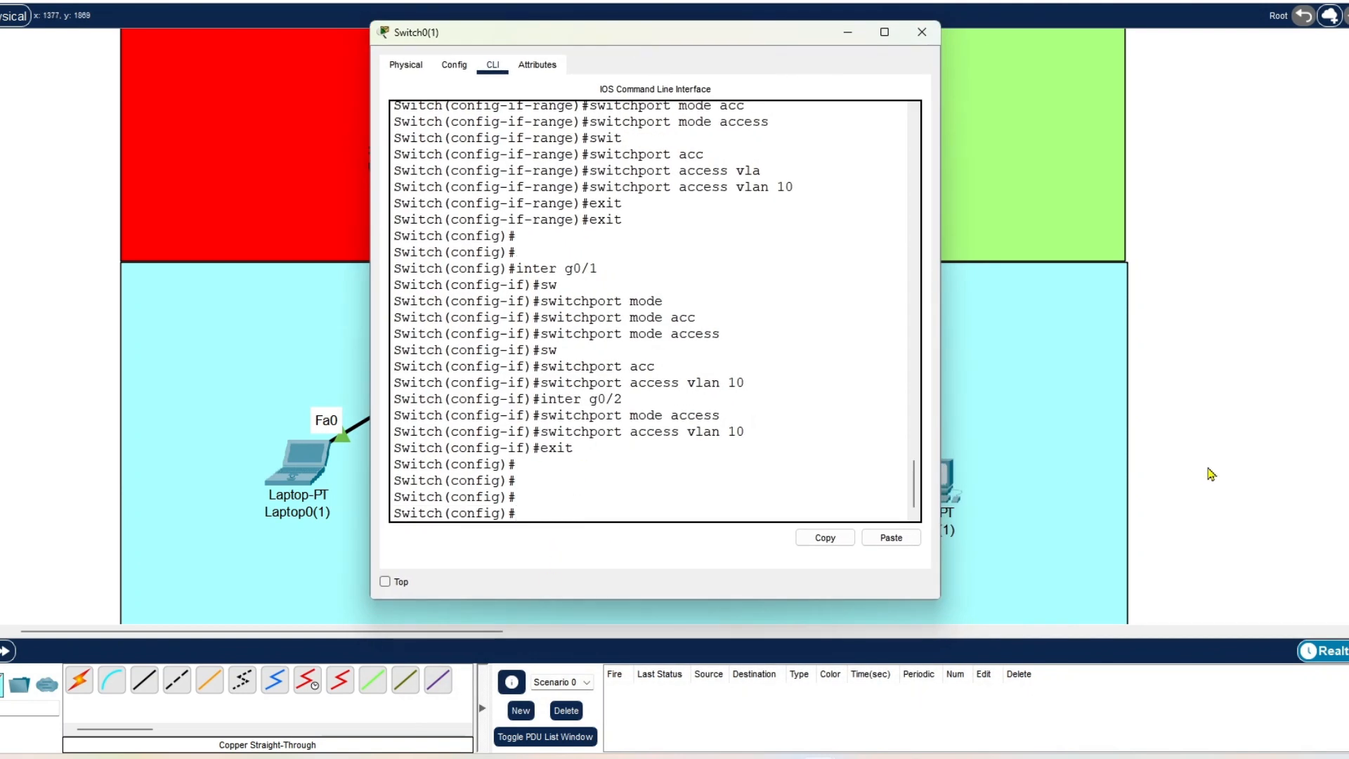
pyautogui.write('ip dh')
pyautogui.write('cp')
pyautogui.write(' ?s')
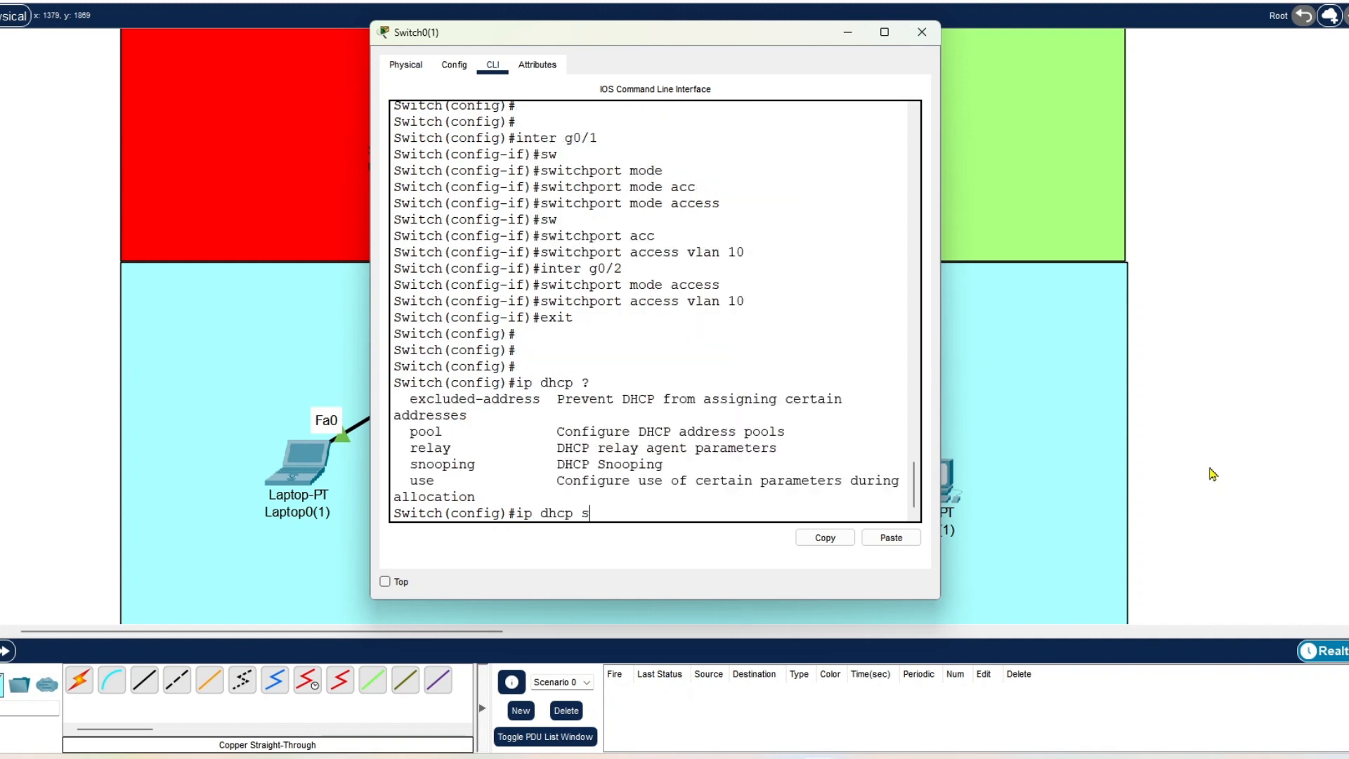
pyautogui.press('Tab')
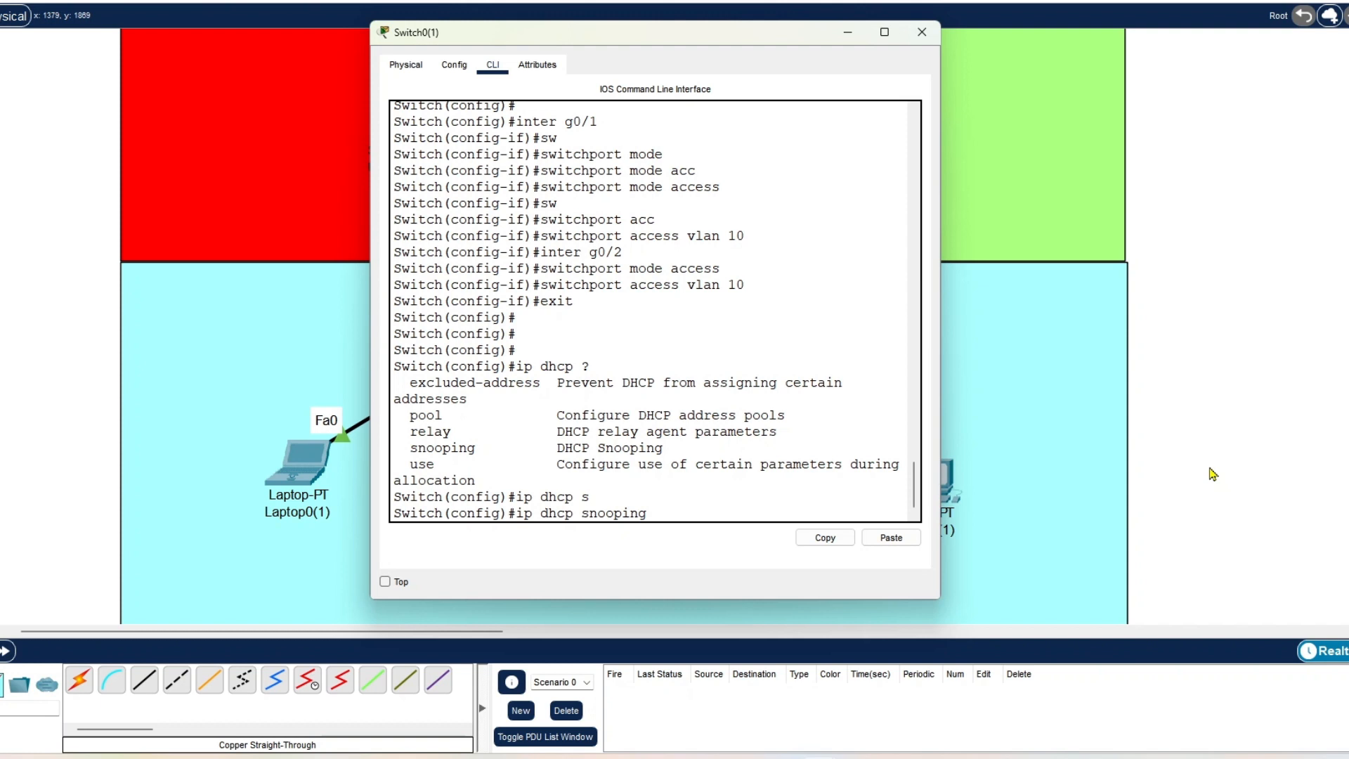
pyautogui.write('?vl')
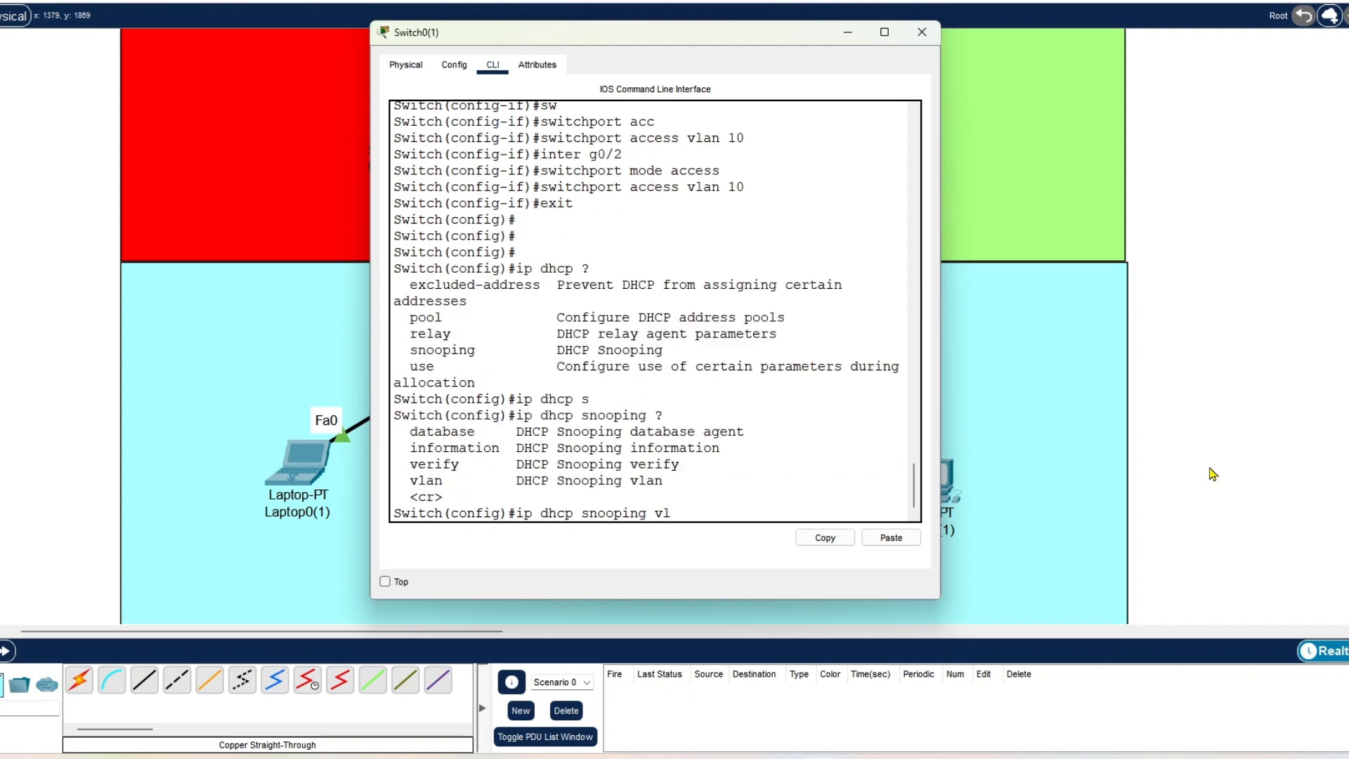
pyautogui.write('an 10')
pyautogui.press('Return')
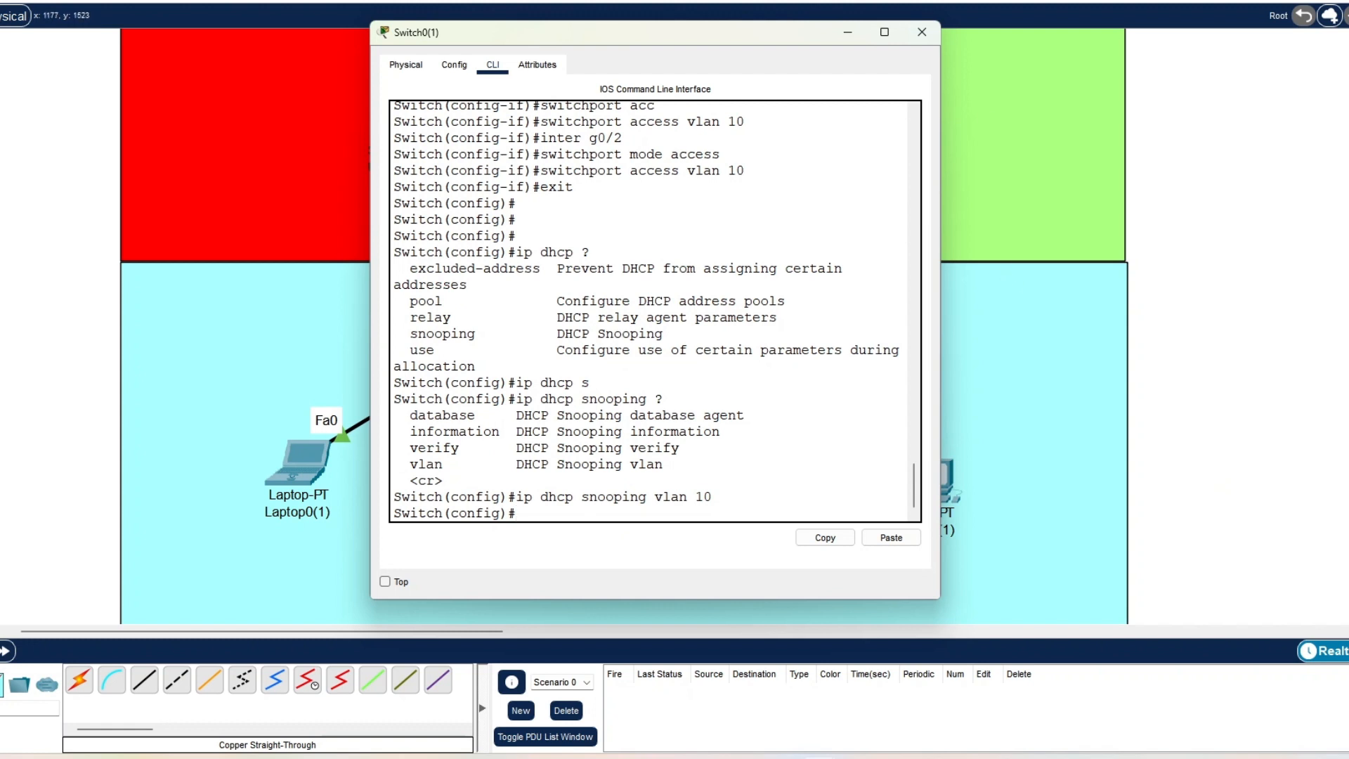
pyautogui.click(922, 32)
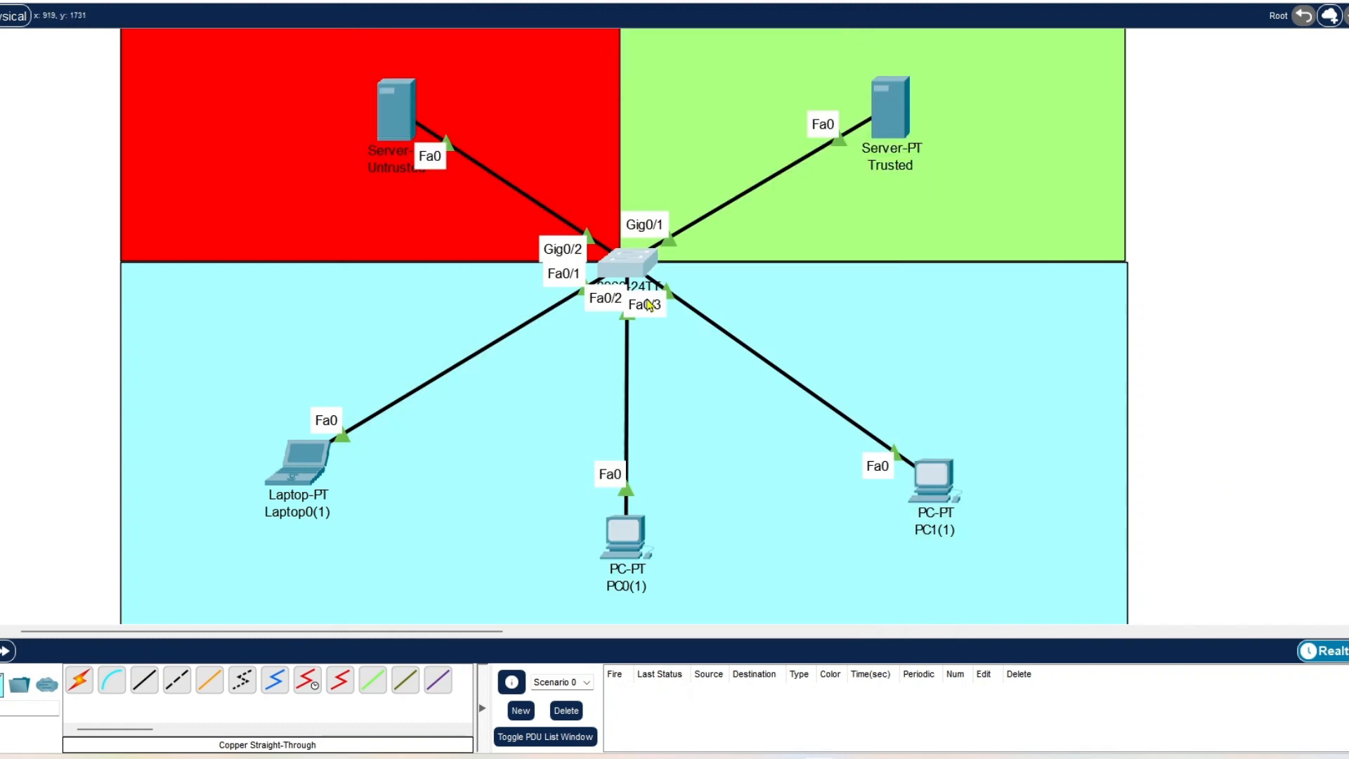
# Step: Enter interface g0/1 in the switch CLI, mark it as trusted with ip dhcp snooping trust, and close the switch window
pyautogui.click(627, 266)
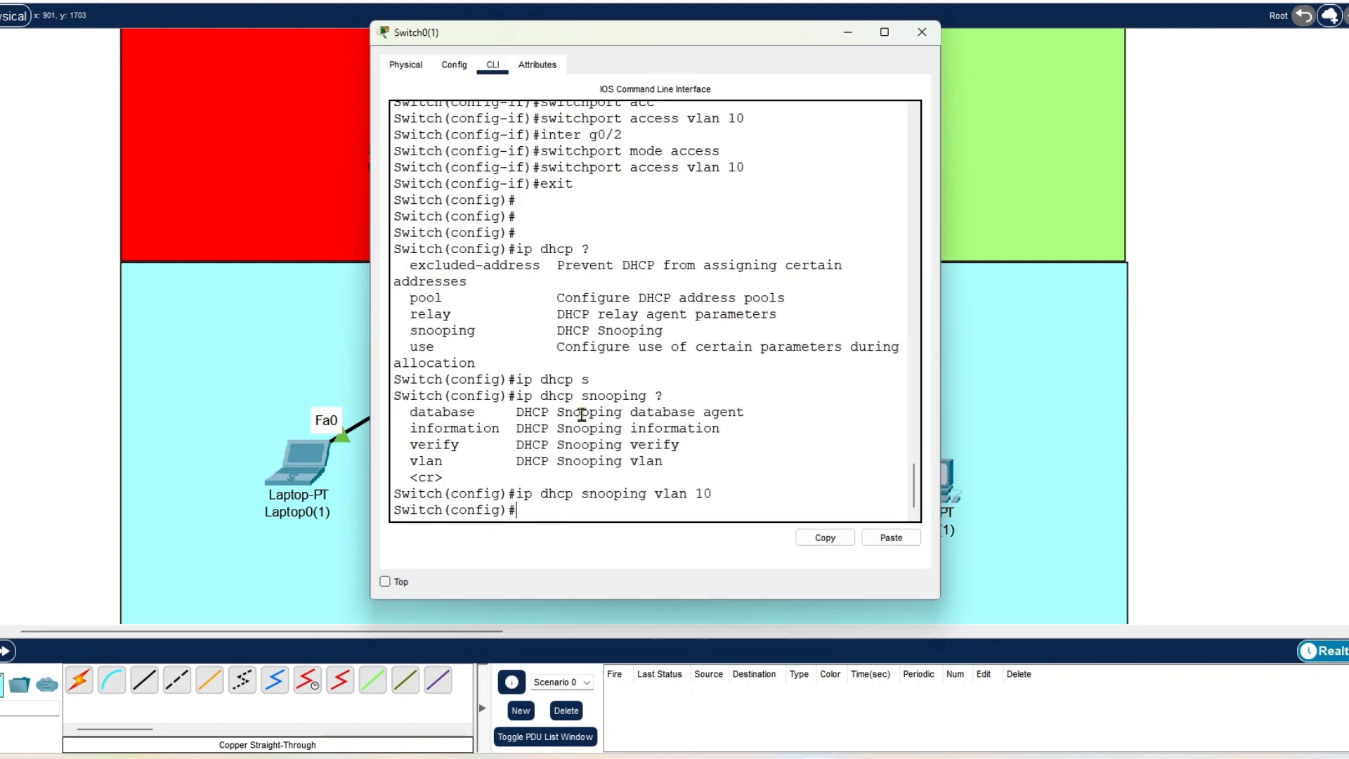
pyautogui.write('inter g0/1')
pyautogui.press('Return')
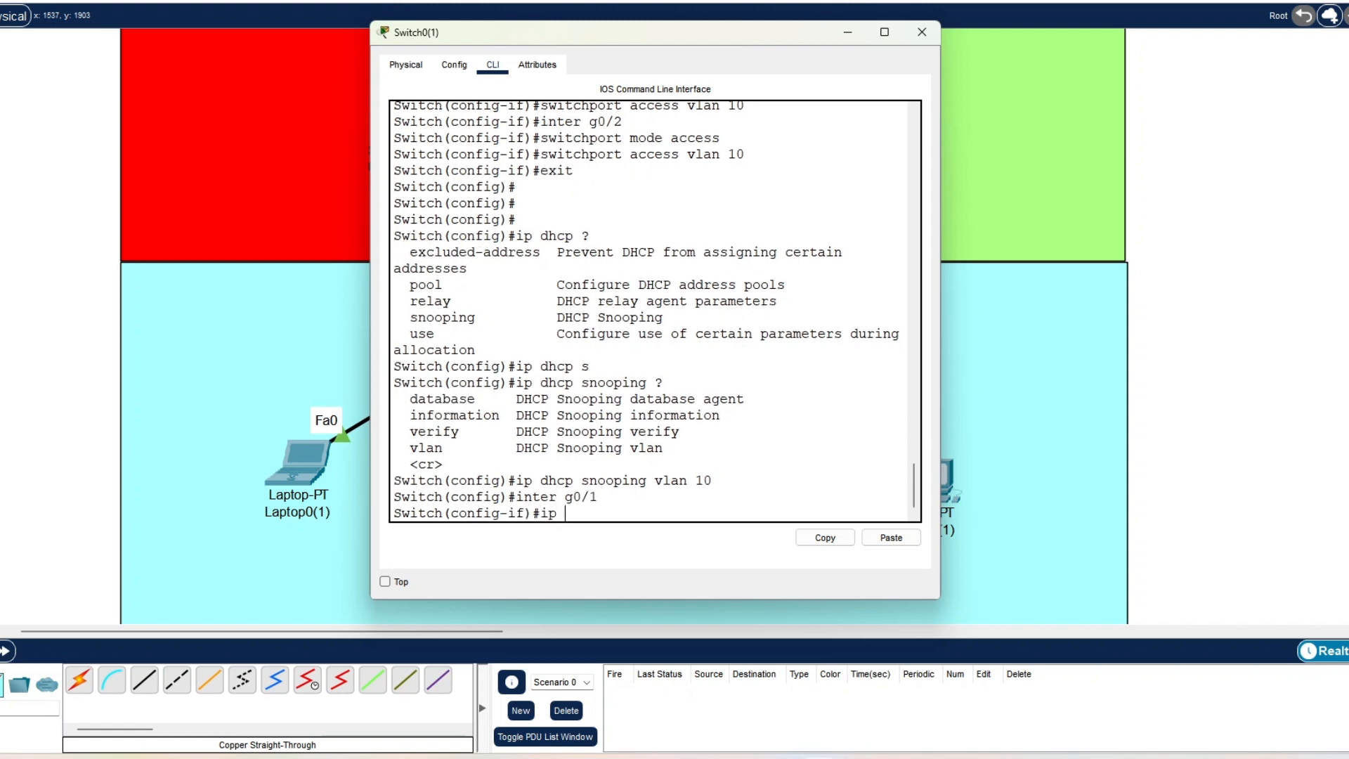
pyautogui.write('ip dhcp ?')
pyautogui.write('s')
pyautogui.press('Tab')
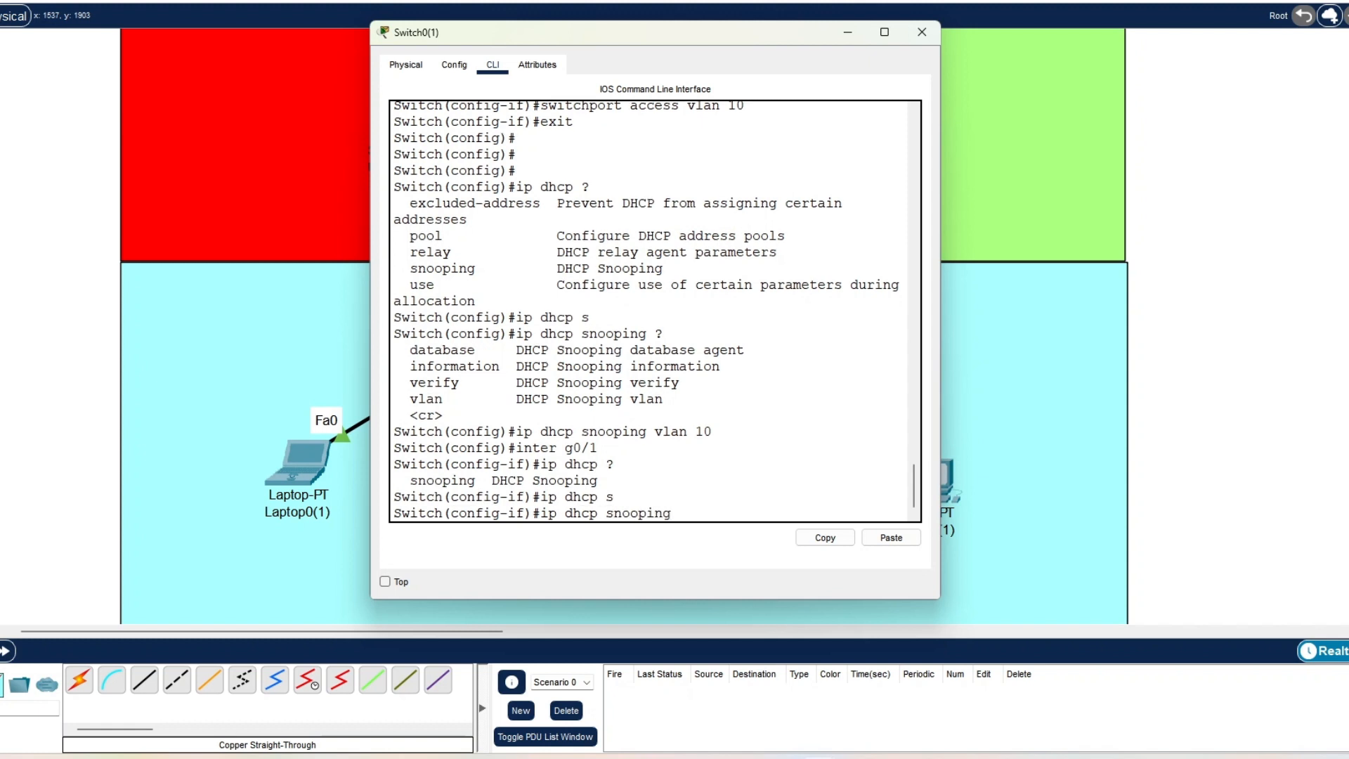
pyautogui.write('t')
pyautogui.press('Tab')
pyautogui.press('Return')
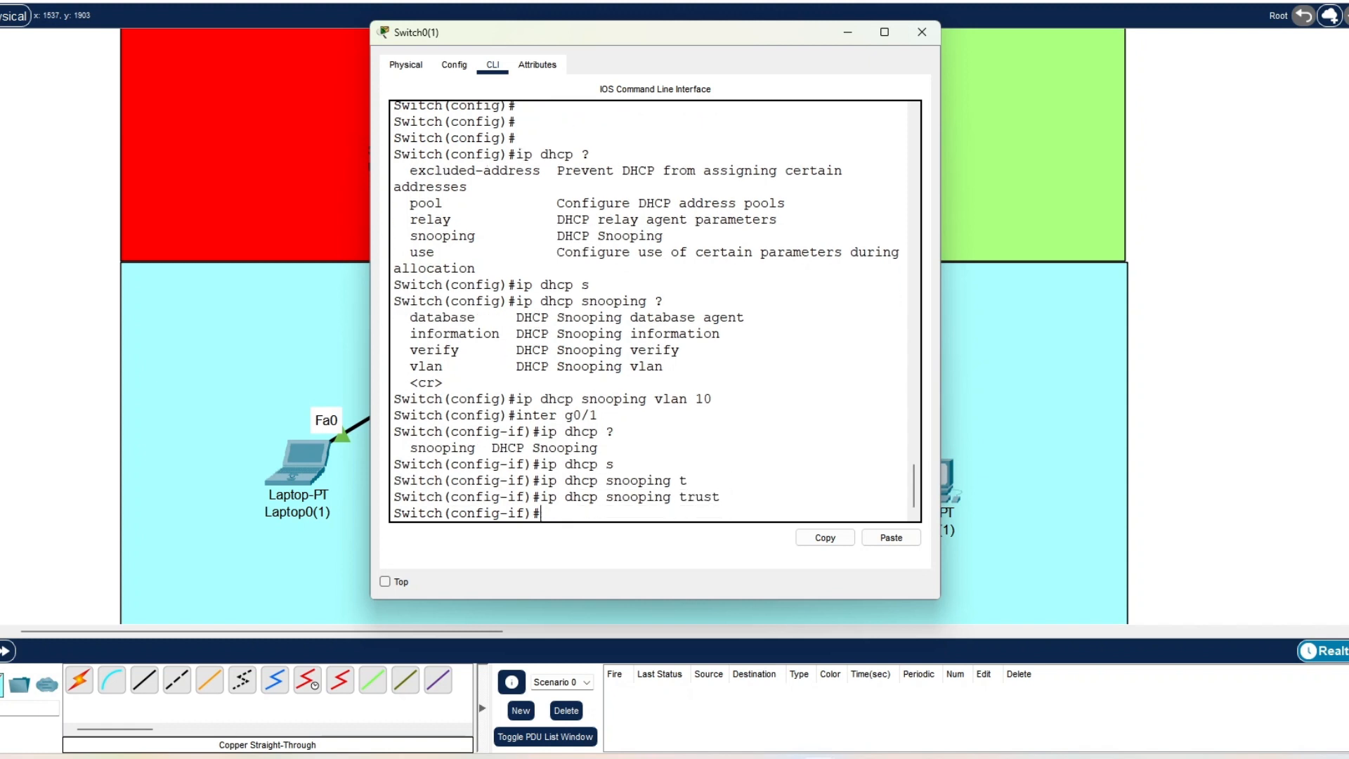
pyautogui.click(922, 31)
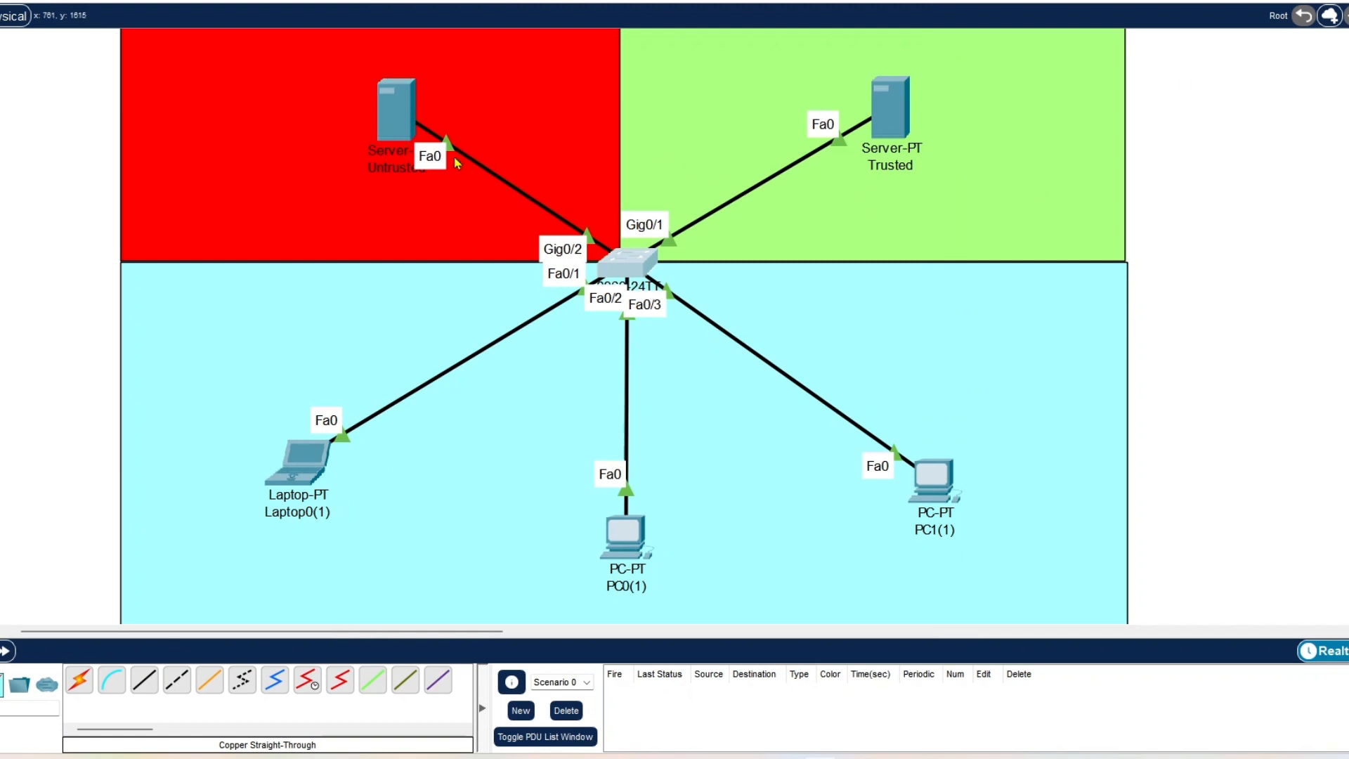
# Step: Request a fresh DHCP address on PC0(1) by switching its IP configuration to Static and back to DHCP
pyautogui.click(632, 532)
pyautogui.click(533, 220)
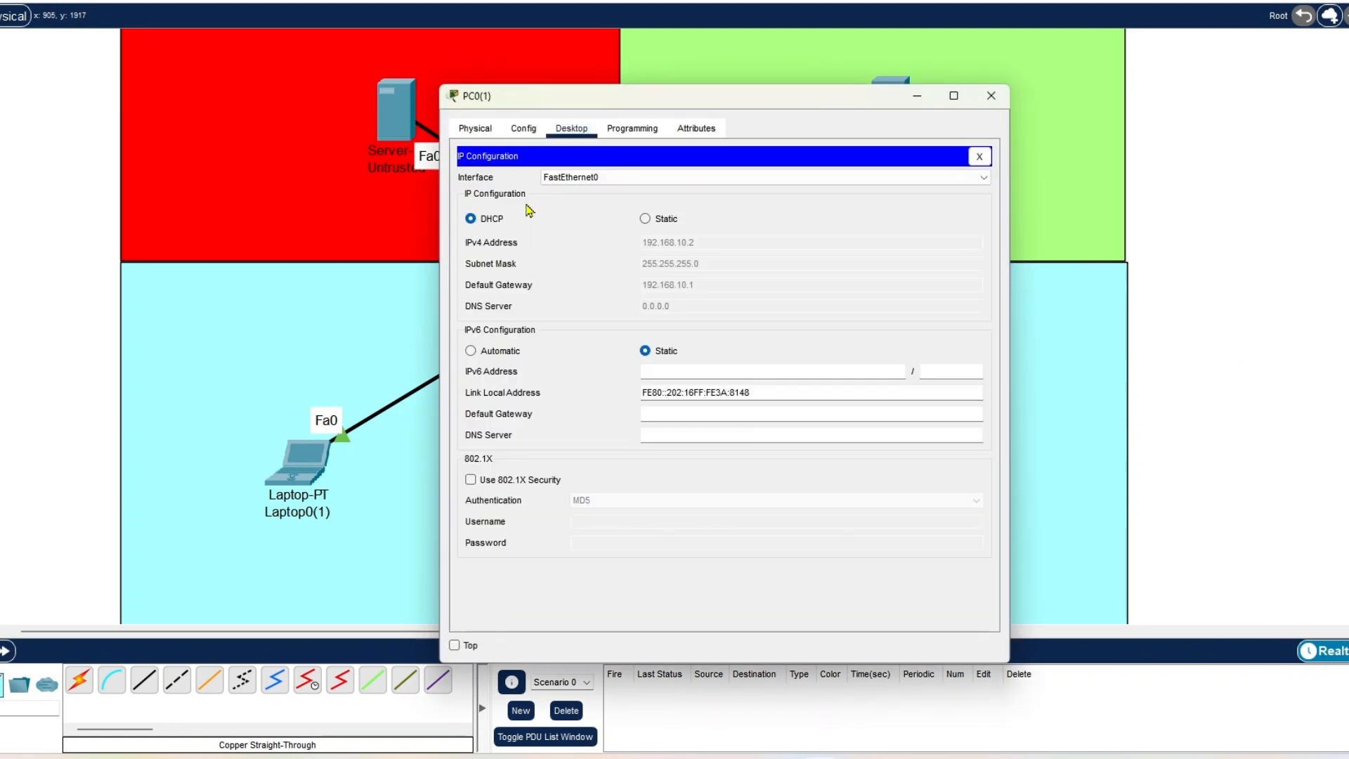
pyautogui.click(644, 218)
pyautogui.click(498, 222)
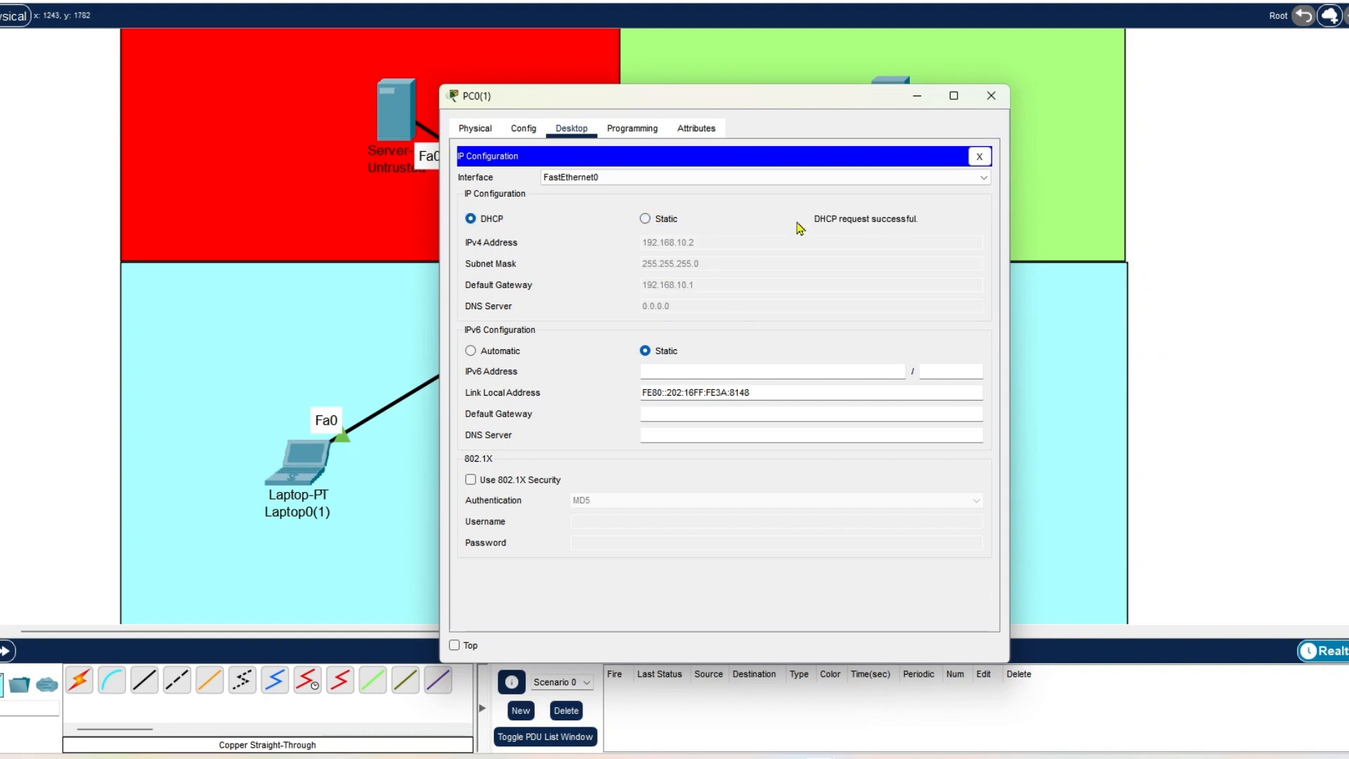
pyautogui.click(991, 95)
# Step: Renew the DHCP address of PC1(1) by toggling its IP configuration from Static to DHCP, then close its window
pyautogui.click(938, 478)
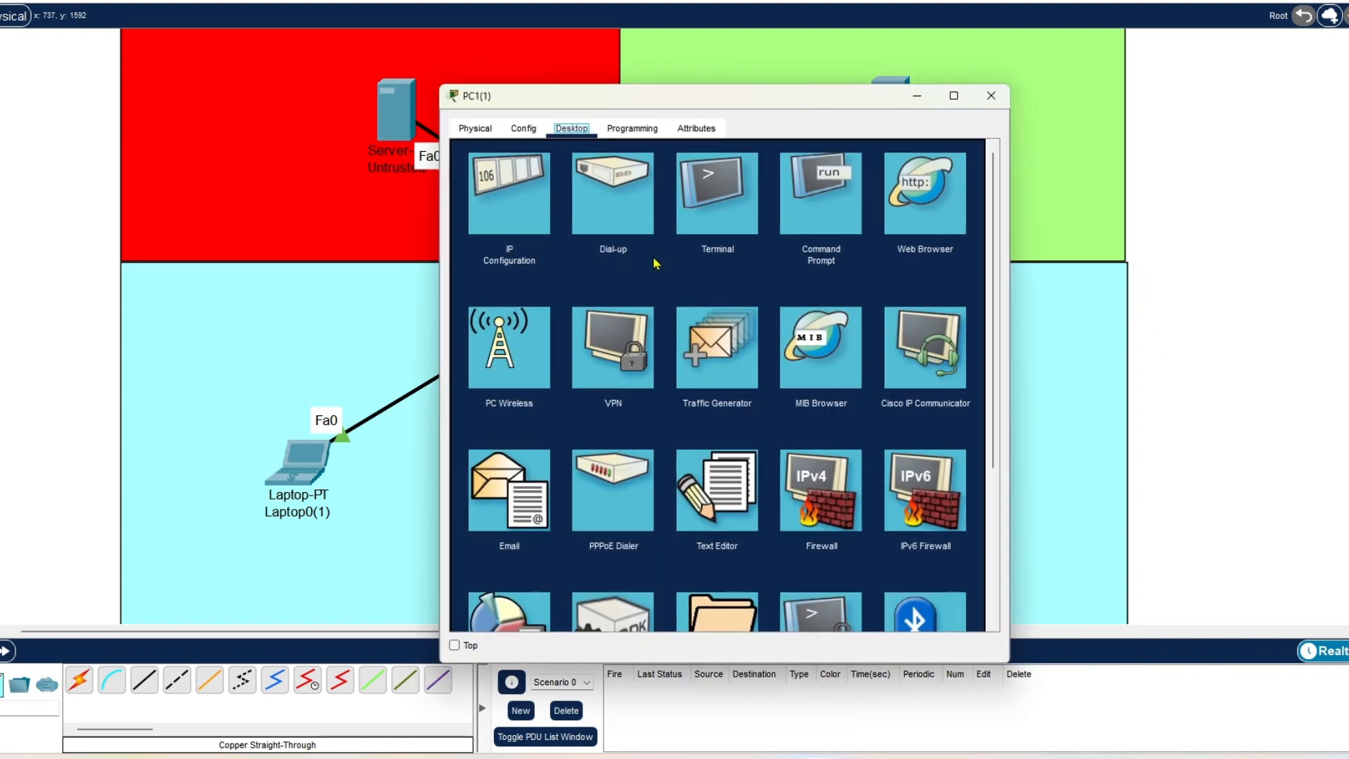
pyautogui.click(528, 196)
pyautogui.click(661, 224)
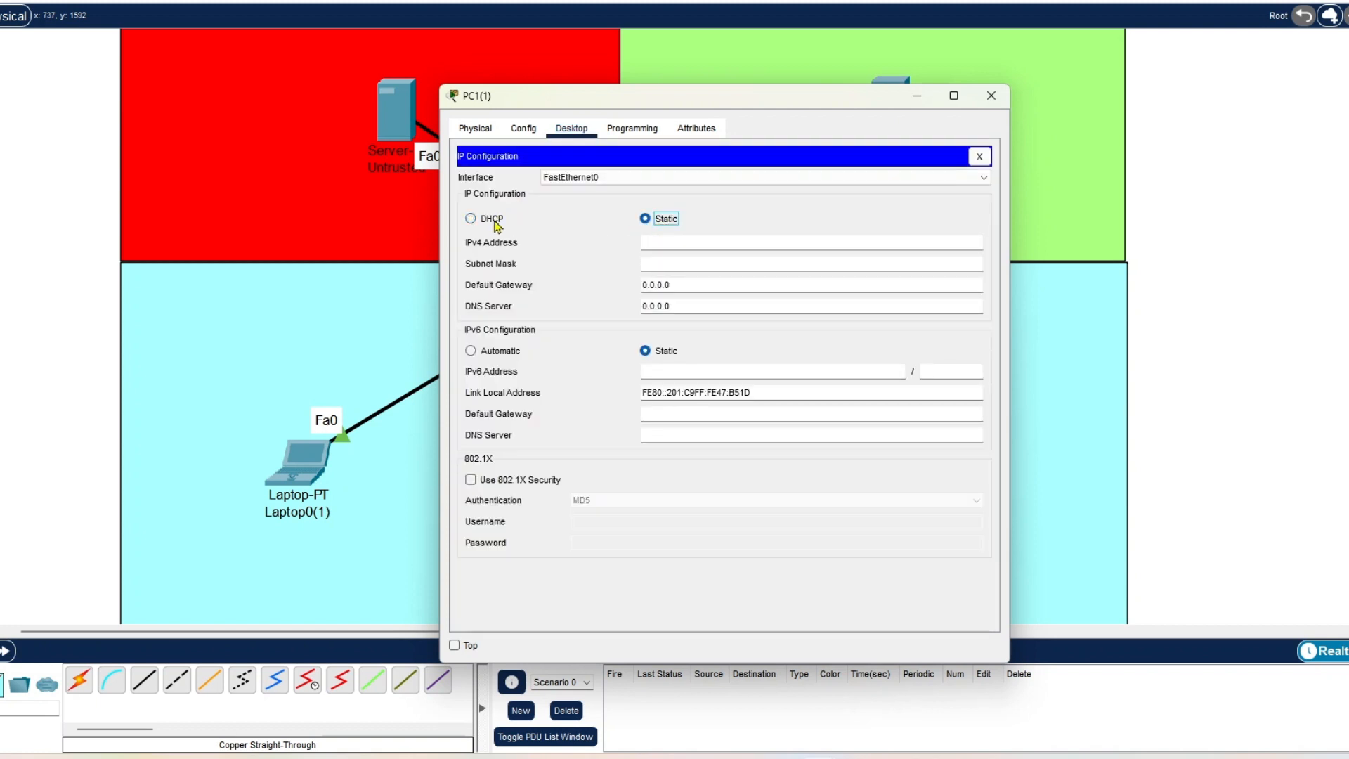
pyautogui.click(469, 218)
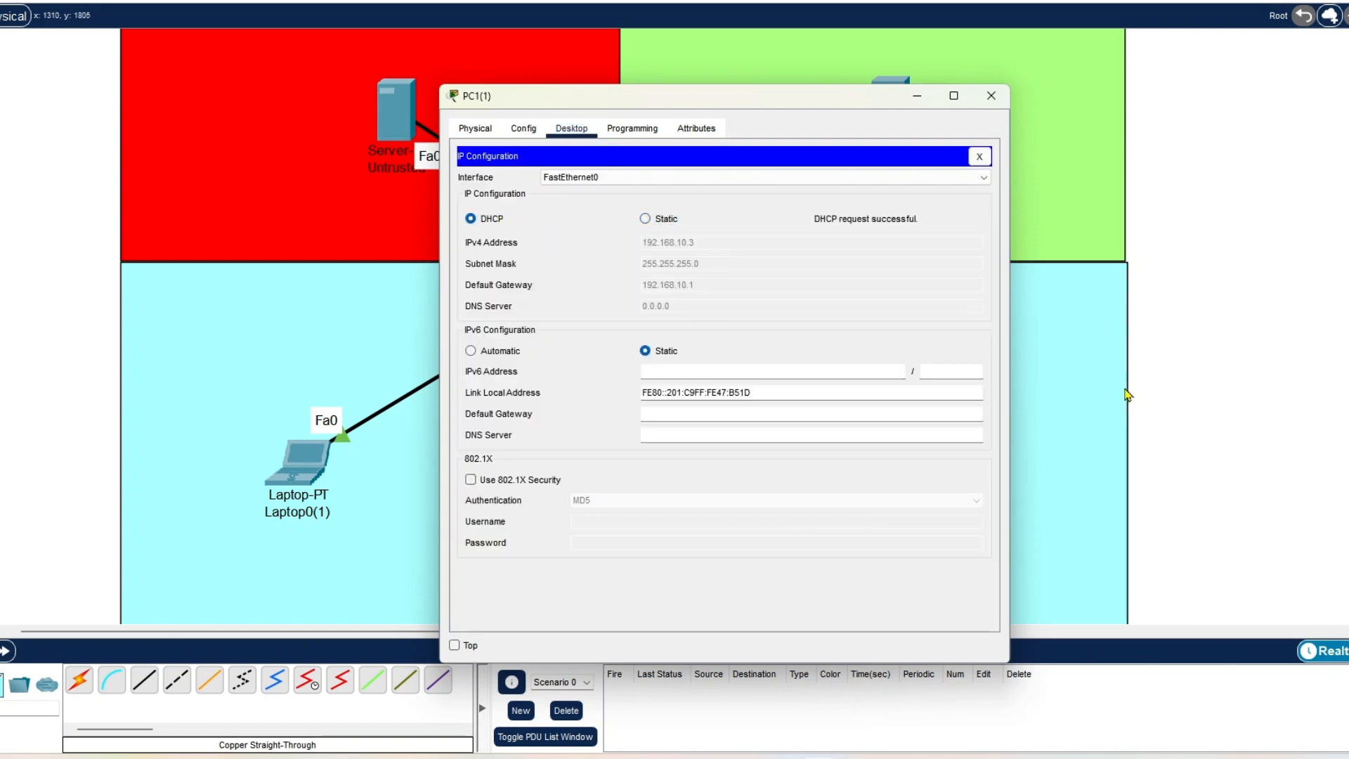
pyautogui.click(982, 104)
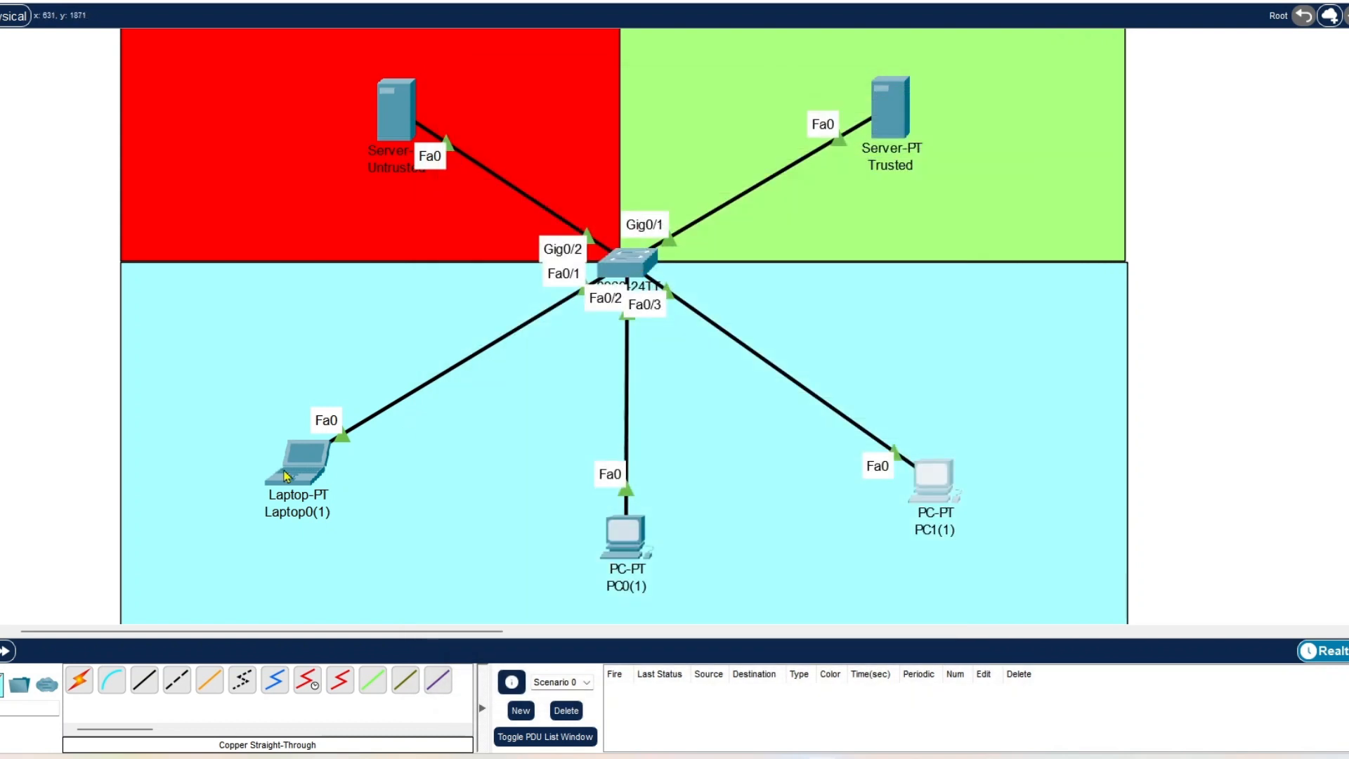
# Step: Renew the DHCP address of Laptop0(1) by toggling its IP configuration from Static to DHCP, then close its window
pyautogui.click(298, 464)
pyautogui.click(530, 196)
pyautogui.click(668, 219)
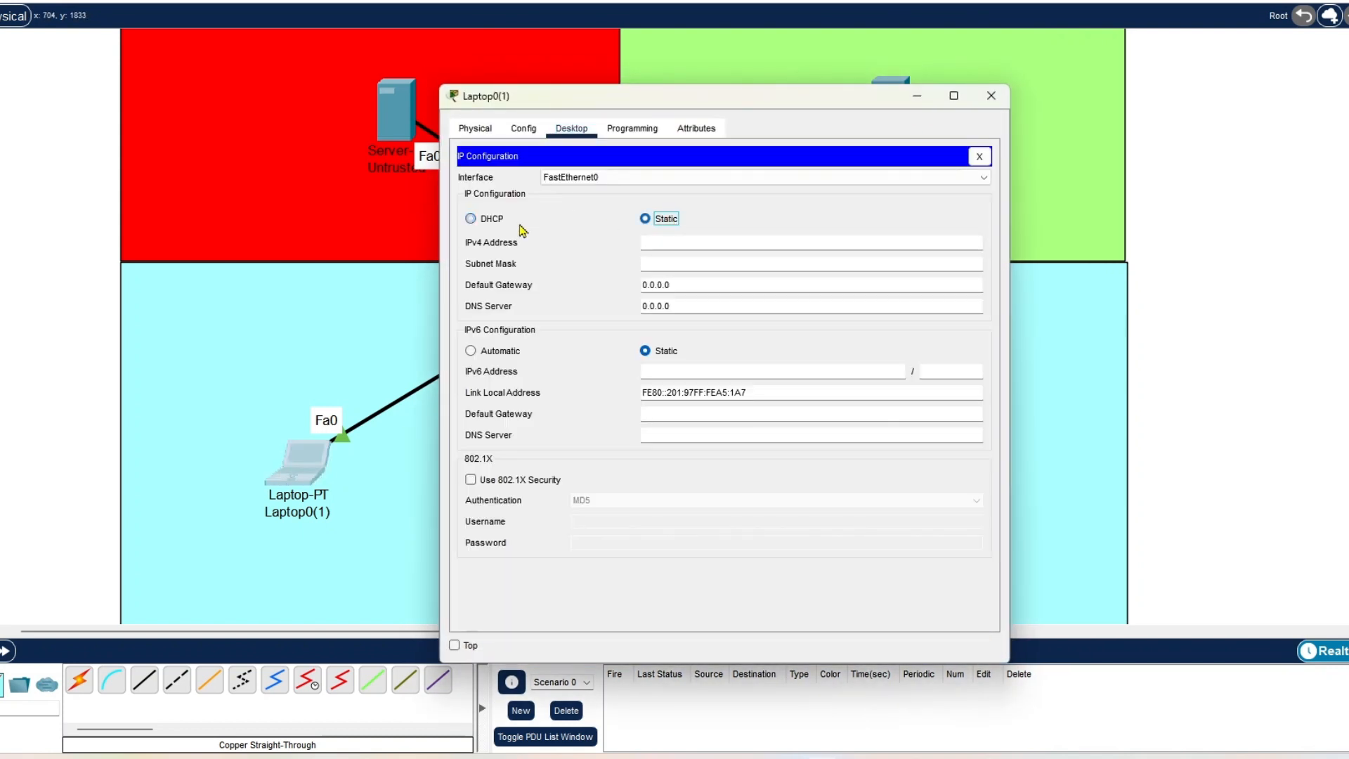
pyautogui.click(485, 219)
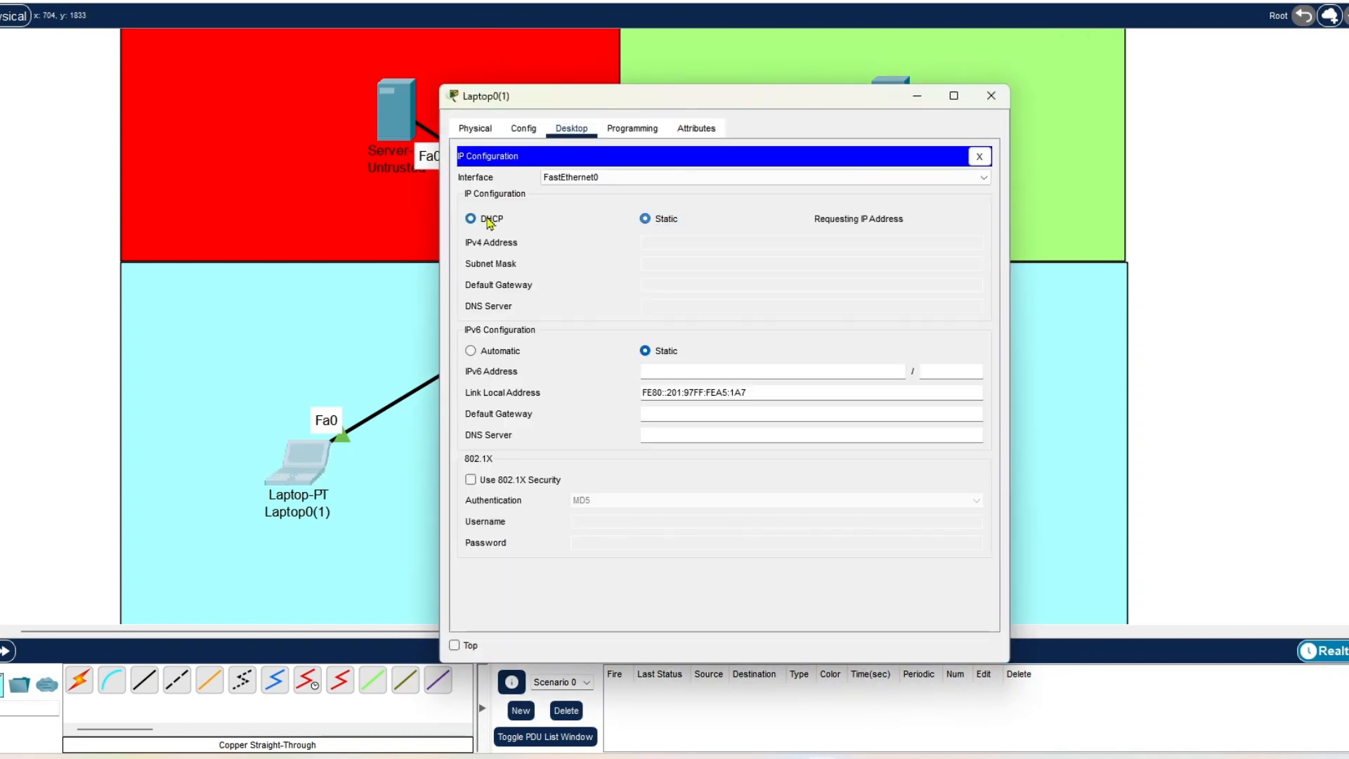
pyautogui.click(984, 103)
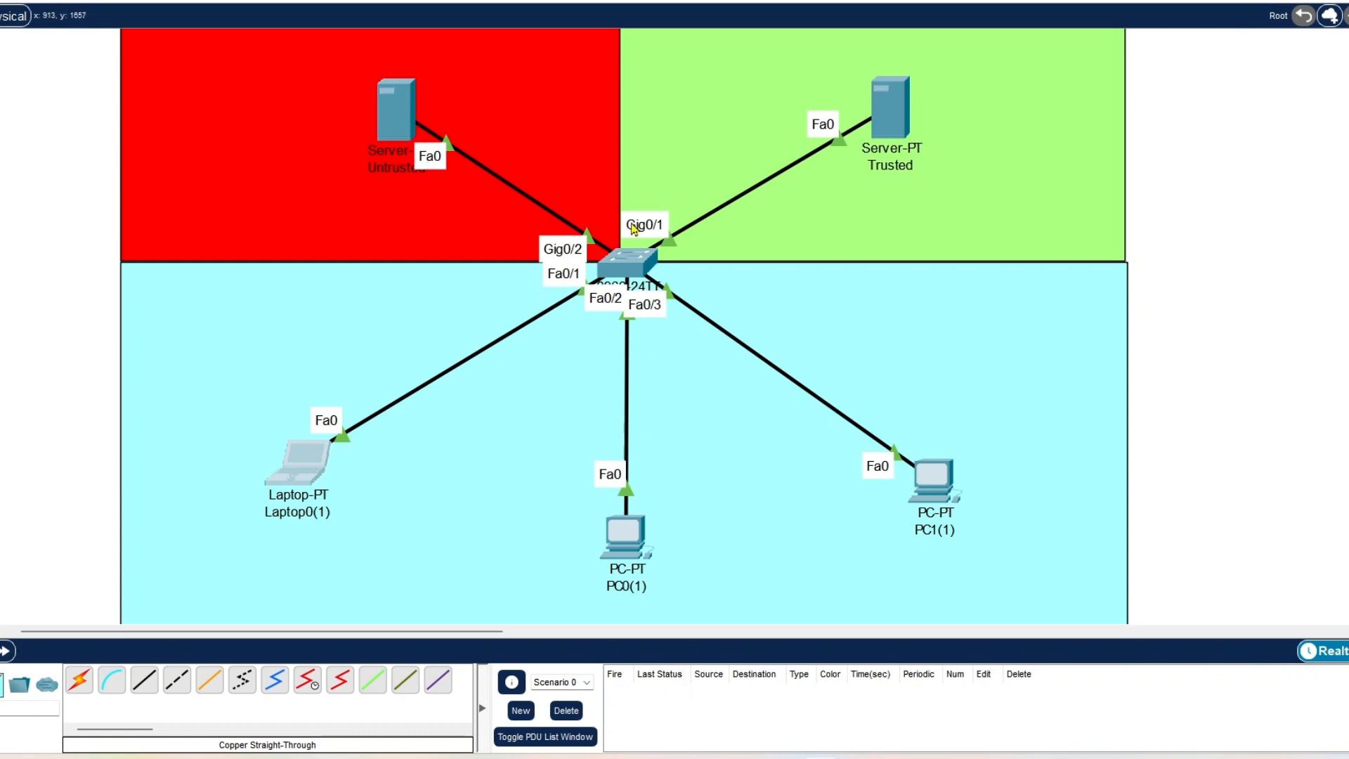
# Step: Enter interface g0/2 in the switch CLI, apply ip dhcp snooping trust to it, and close the switch window
pyautogui.click(638, 265)
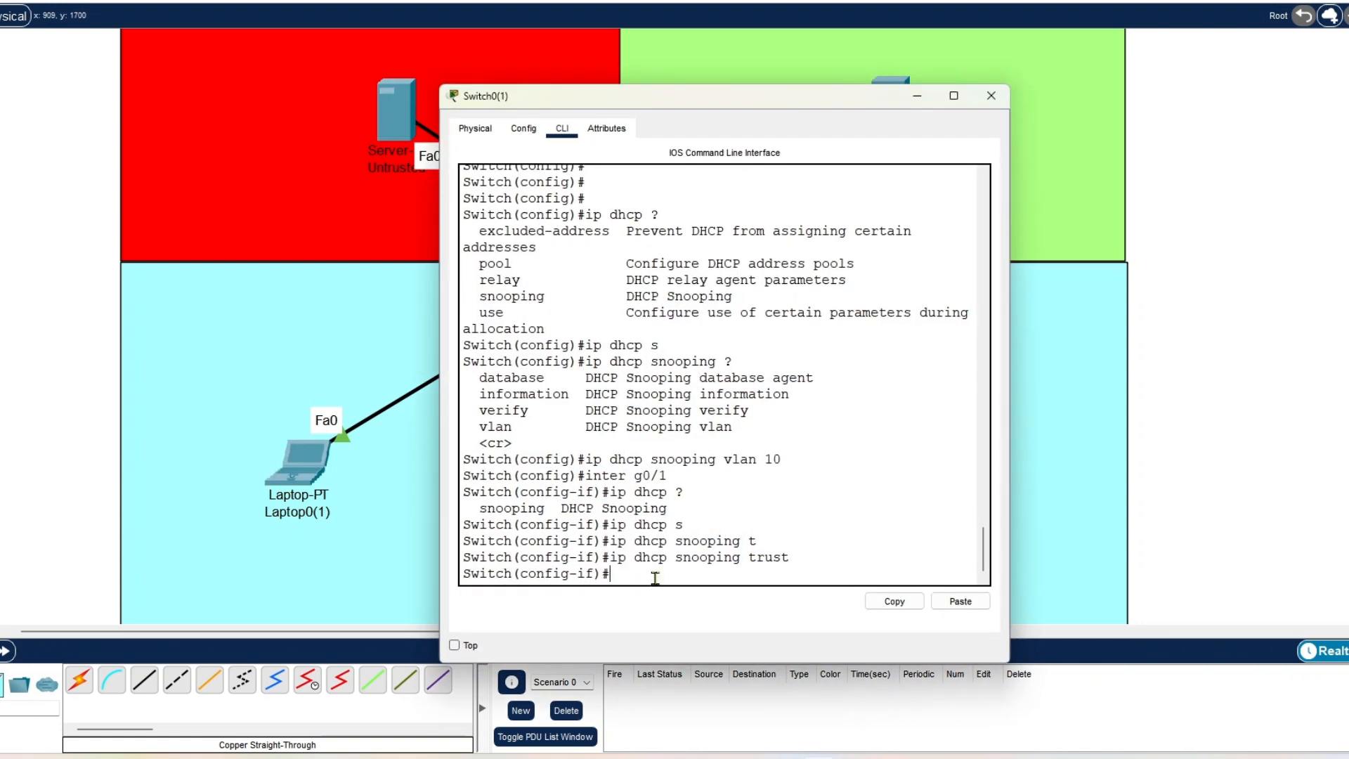
pyautogui.press('Up')
pyautogui.press('Up')
pyautogui.press('Up')
pyautogui.press('Up')
pyautogui.press('Return')
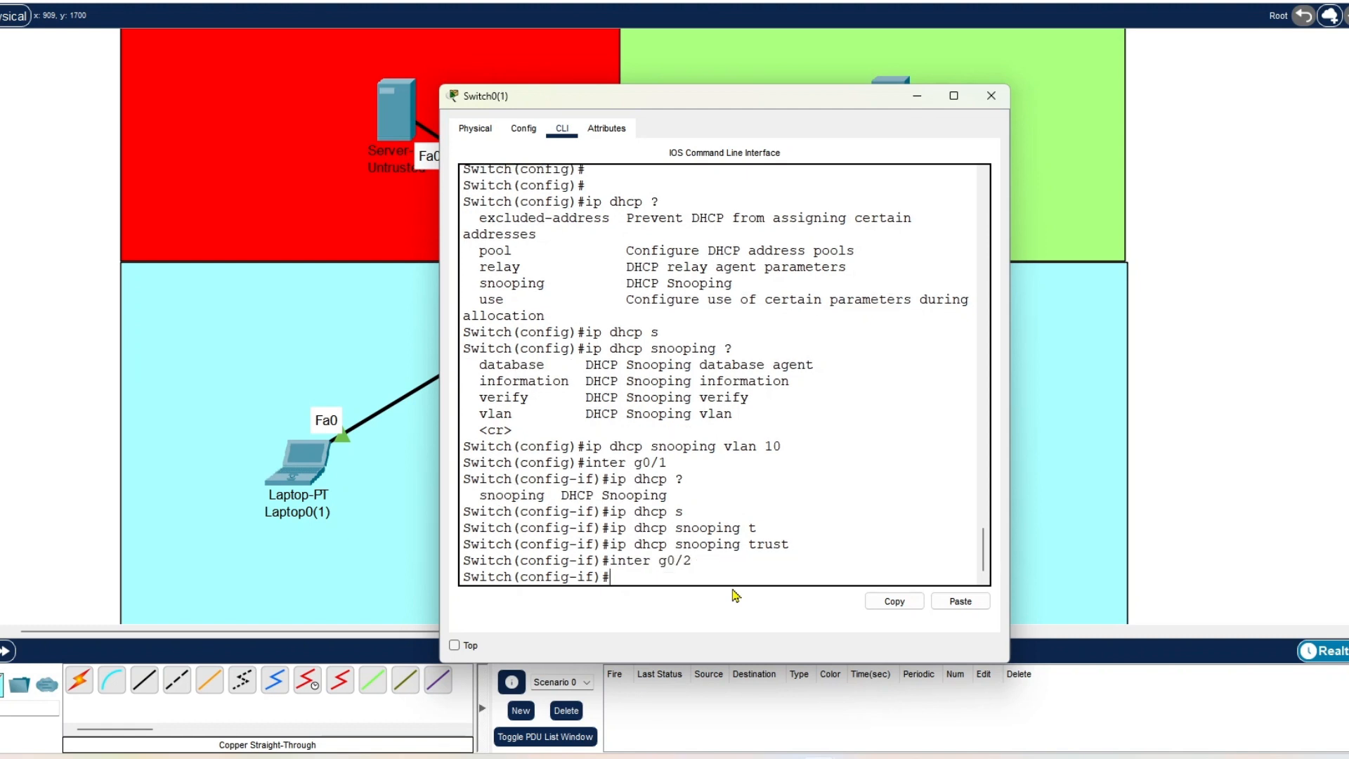
pyautogui.press('Up')
pyautogui.press('Up')
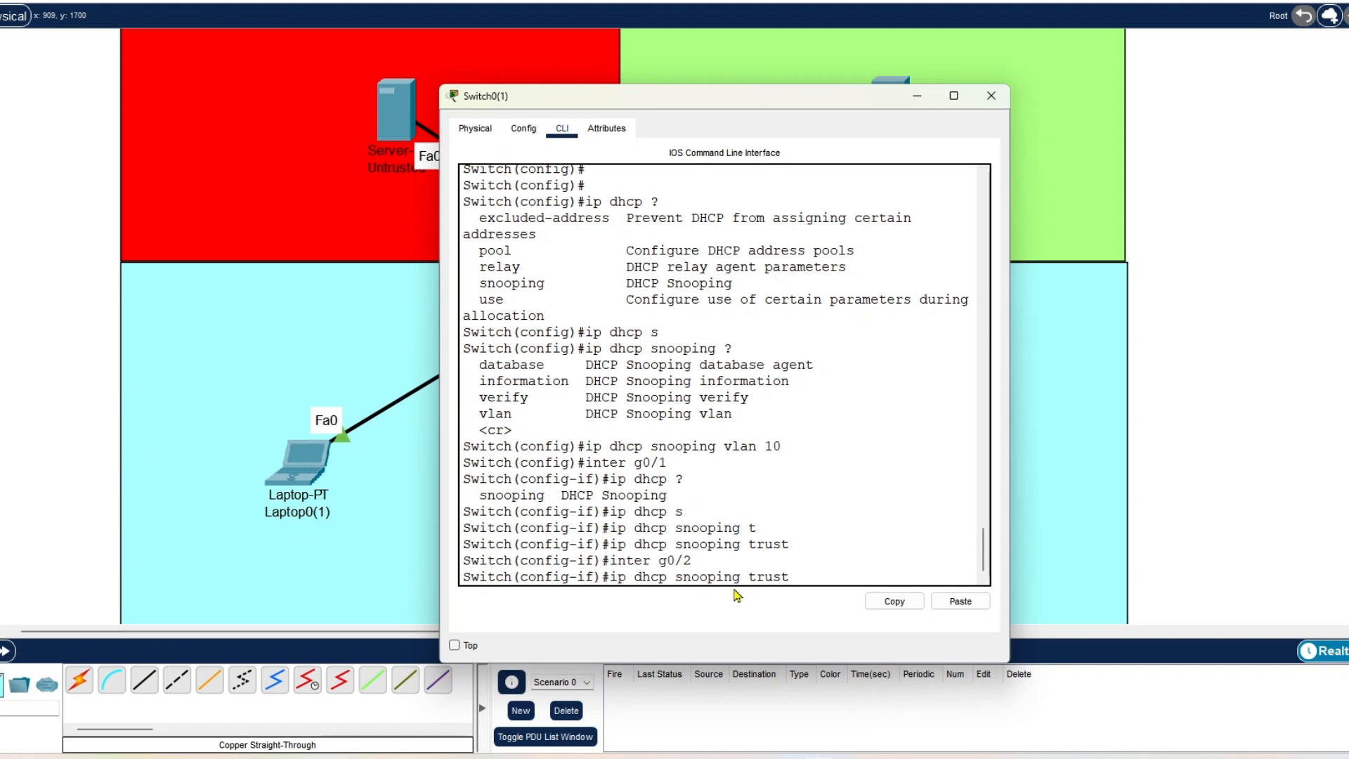
pyautogui.press('Return')
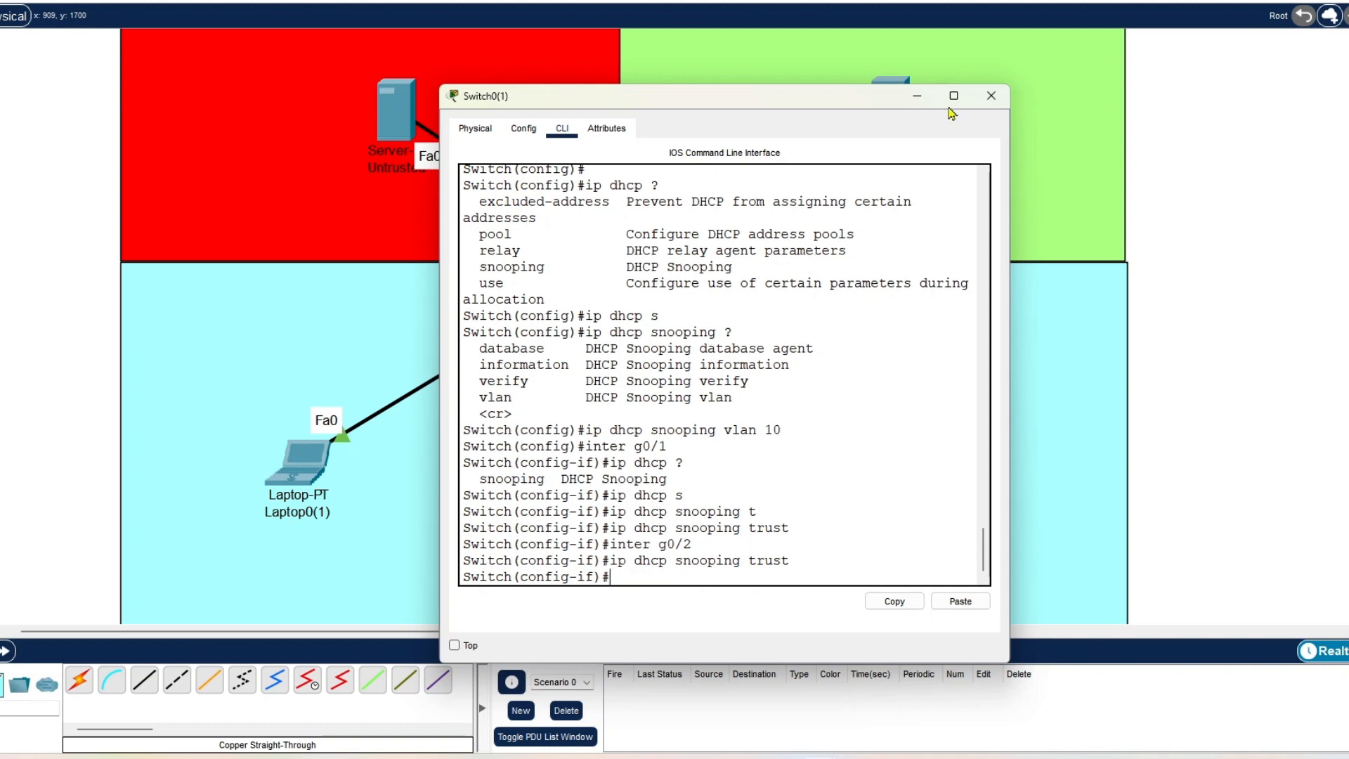
pyautogui.click(991, 96)
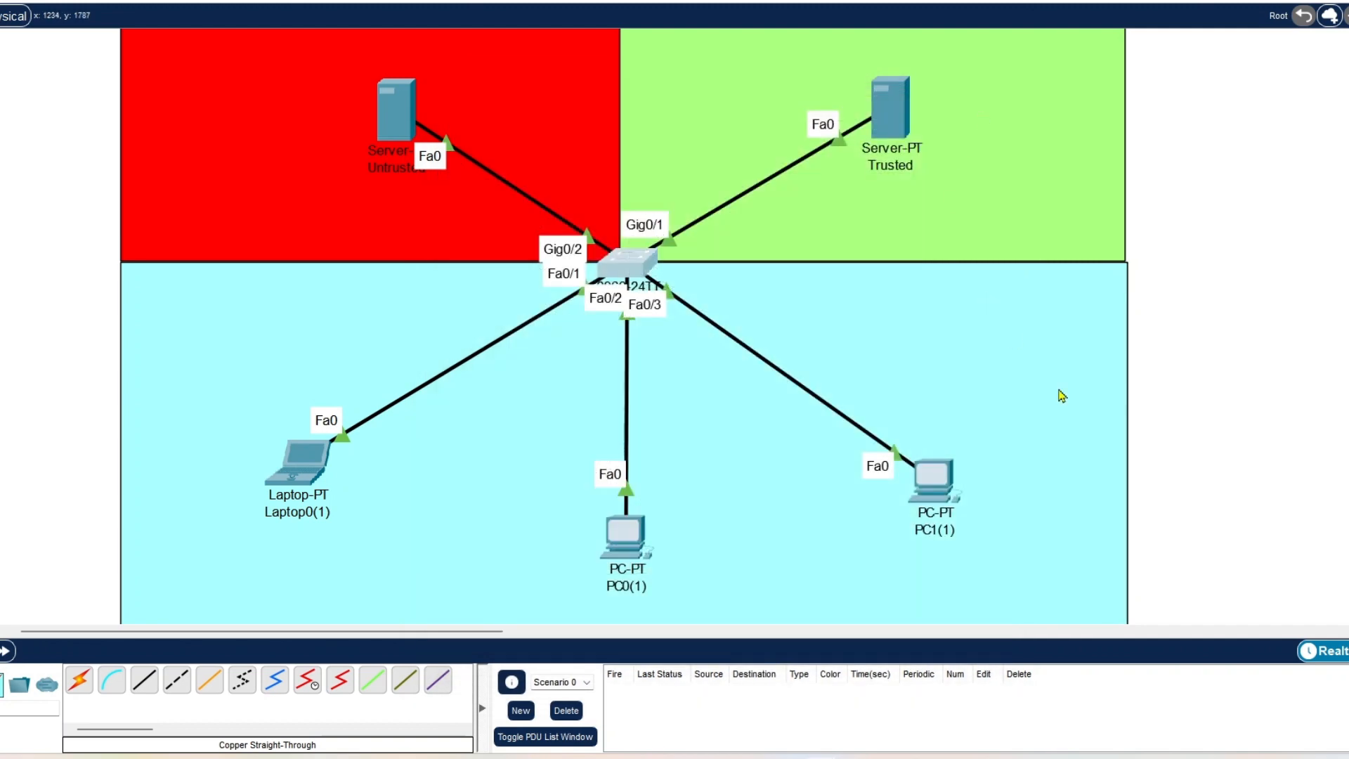
# Step: Retest DHCP on PC0(1) by toggling its IP configuration between Static and DHCP twice, then close its window
pyautogui.click(630, 542)
pyautogui.click(529, 196)
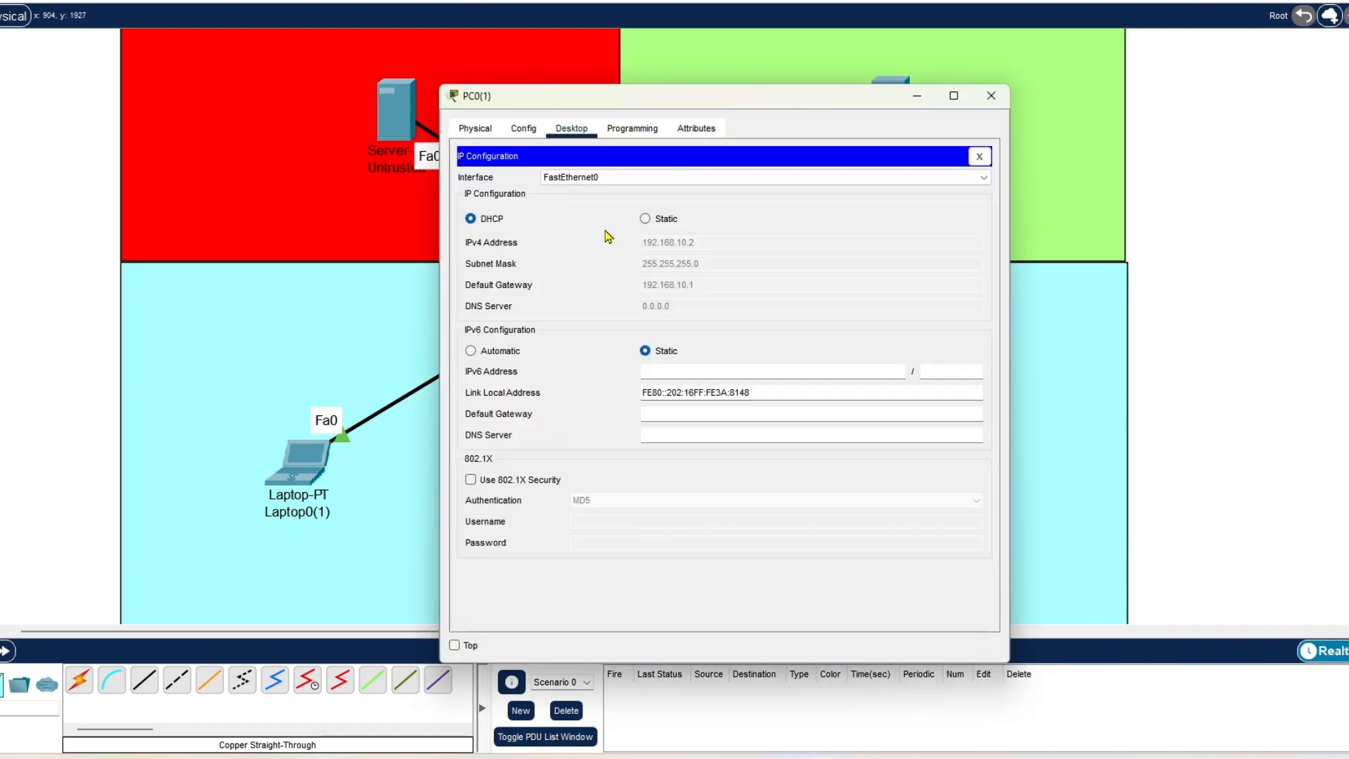
pyautogui.click(644, 218)
pyautogui.click(472, 219)
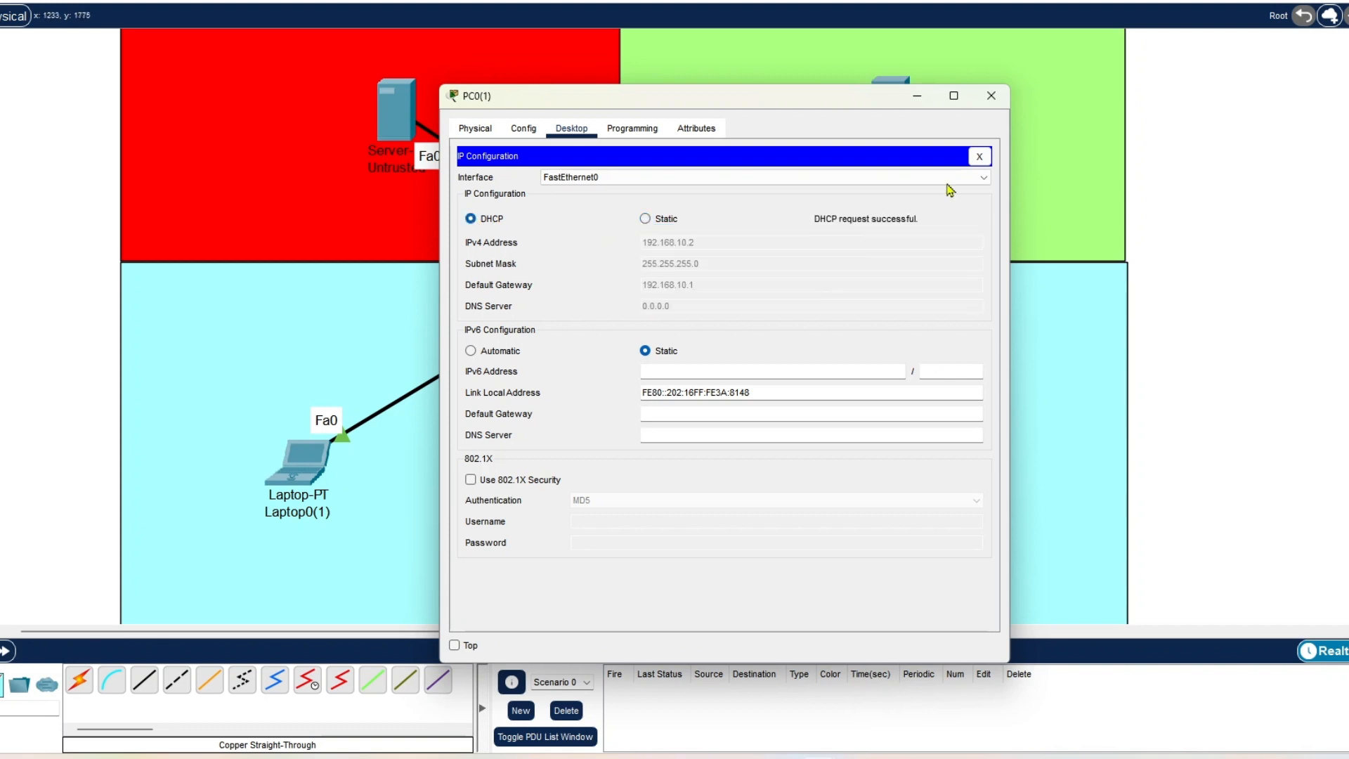
pyautogui.click(643, 219)
pyautogui.click(475, 221)
pyautogui.click(990, 96)
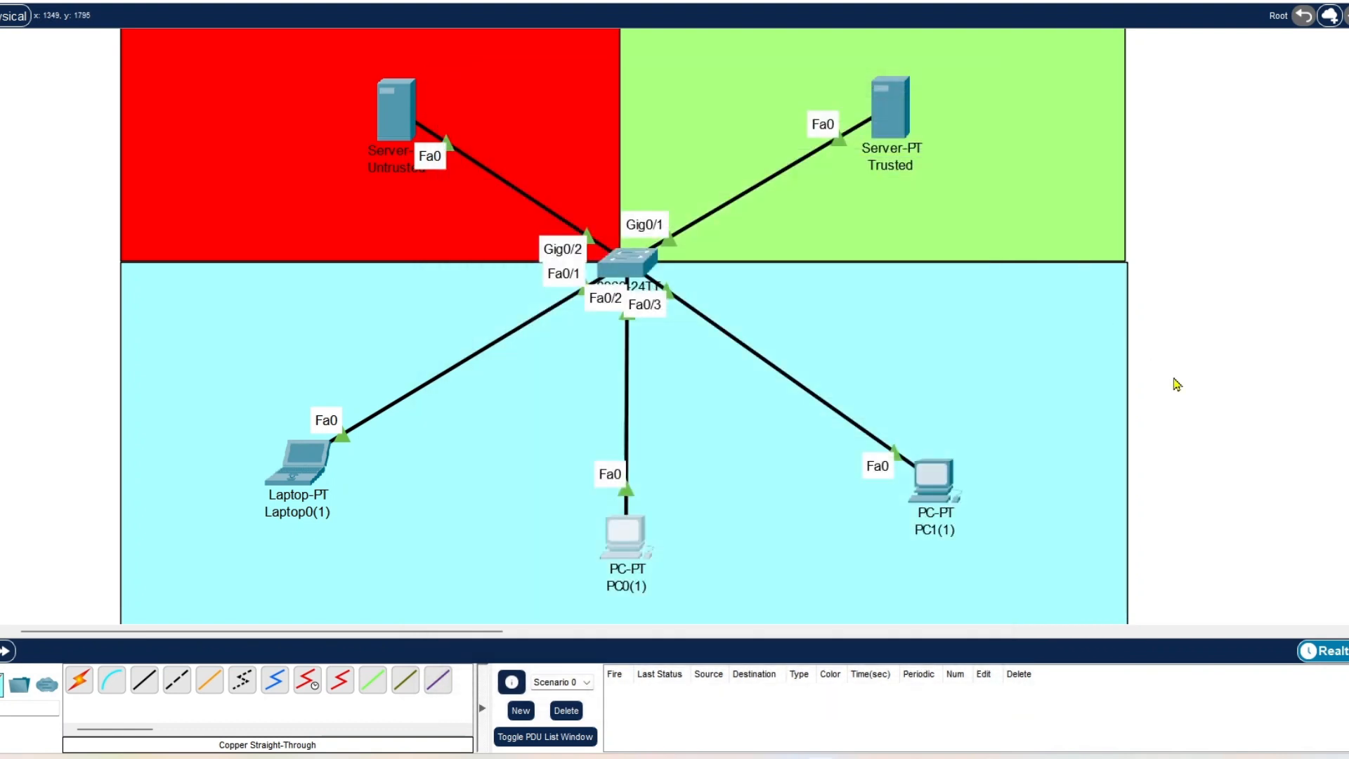